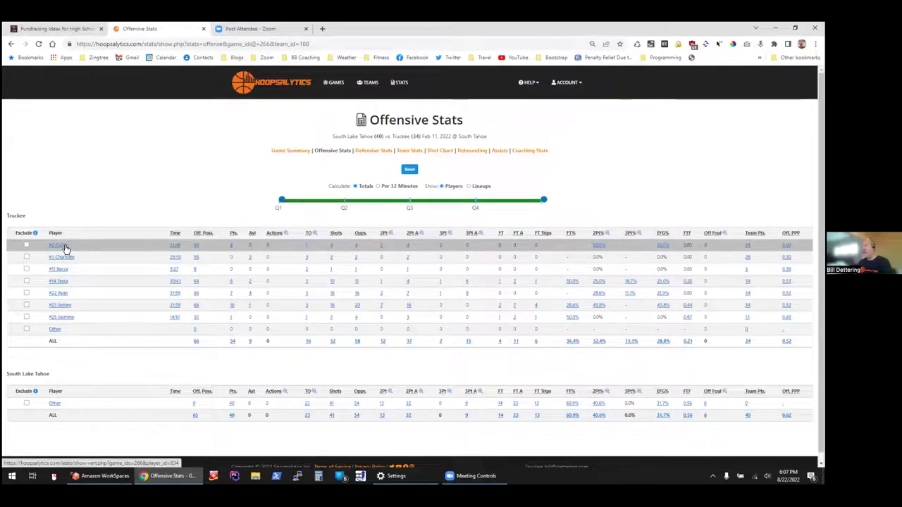
Enlarge the page and play the video clips of player #2's shots from the offensive stats.
{"action": "key", "text": "ctrl+plus"}
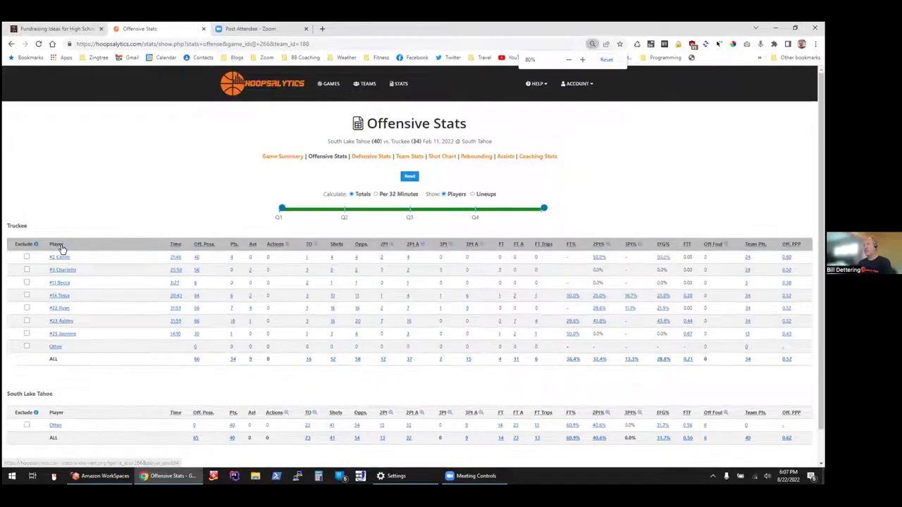
{"action": "left_click", "coordinate": [331, 257]}
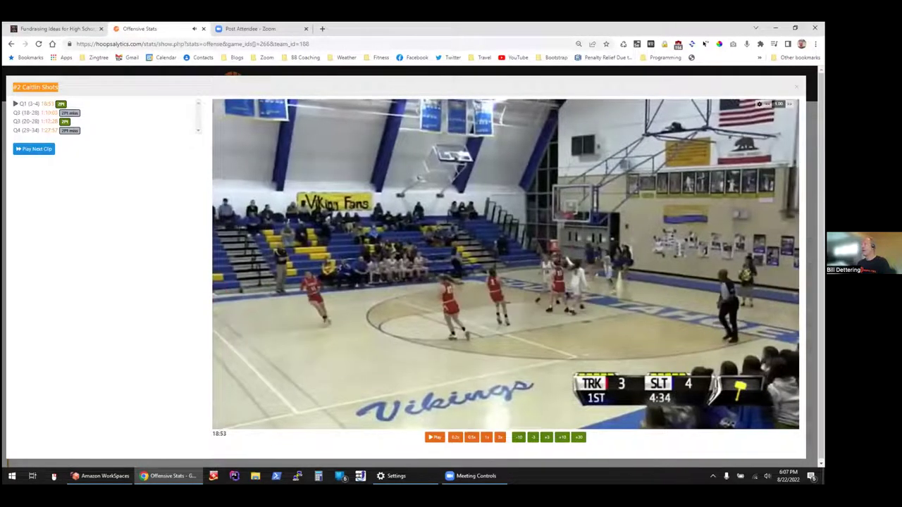
{"action": "key", "text": "Escape"}
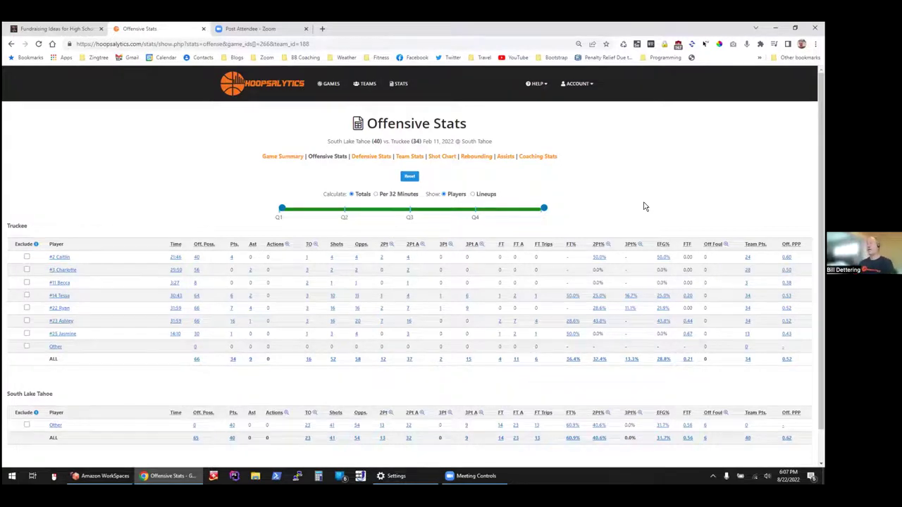
Open the Game Summary and examine the score and margin charts and the full-game team comparison.
{"action": "left_click", "coordinate": [281, 159]}
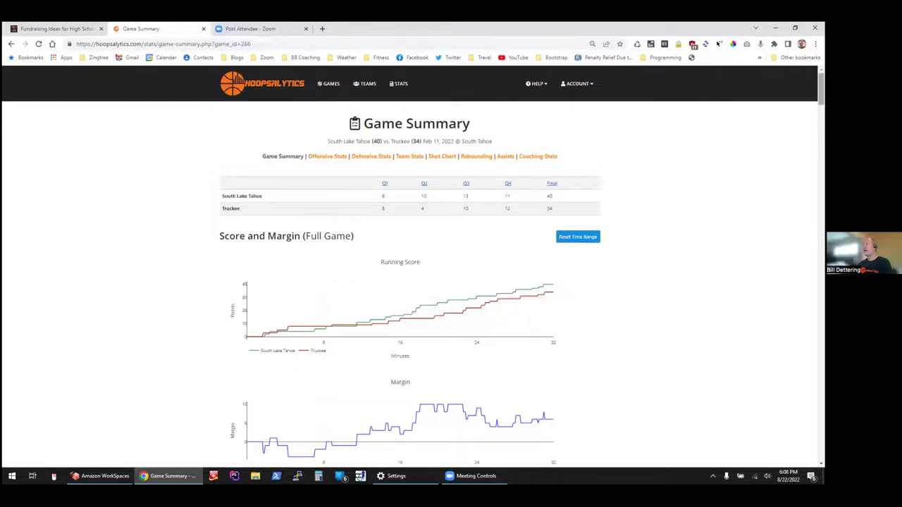
{"action": "key", "text": "Page_Down"}
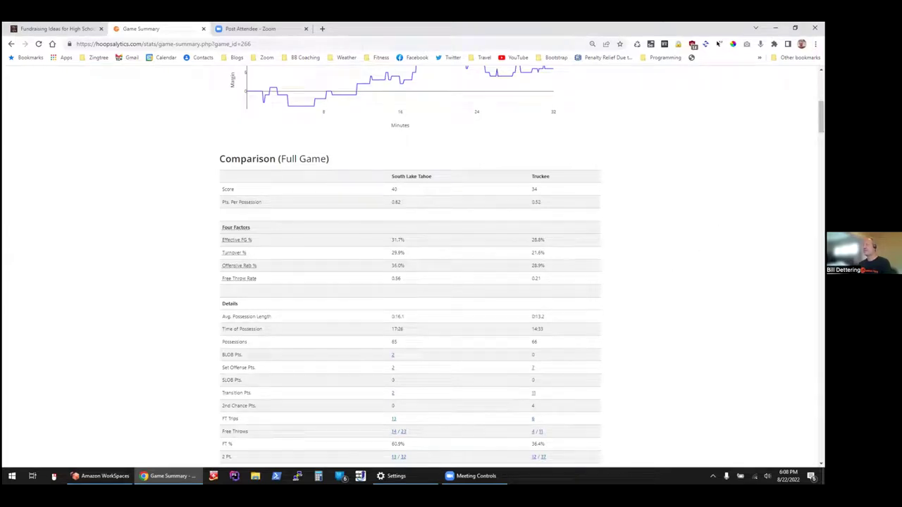
{"action": "key", "text": "Page_Up"}
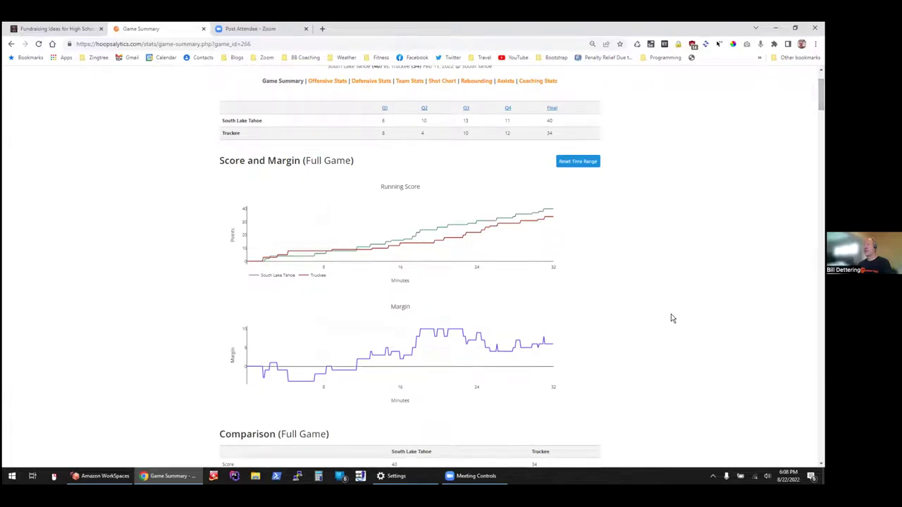
Isolate the 11:28–18:08 time range on the Margin chart and examine its team comparison and play-by-play.
{"action": "mouse_move", "coordinate": [354, 368]}
{"action": "left_click_drag", "start_coordinate": [356, 360], "coordinate": [420, 360]}
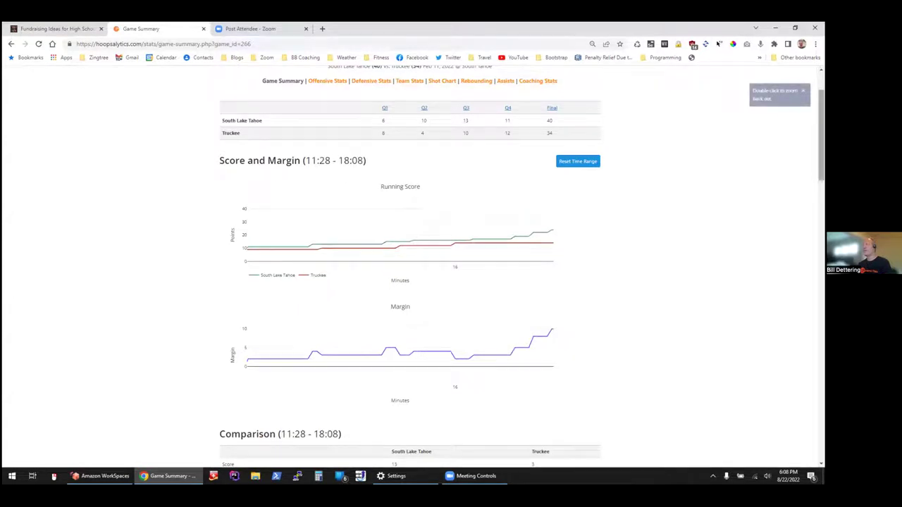
{"action": "scroll", "coordinate": [713, 234], "scroll_direction": "down", "scroll_amount": 3}
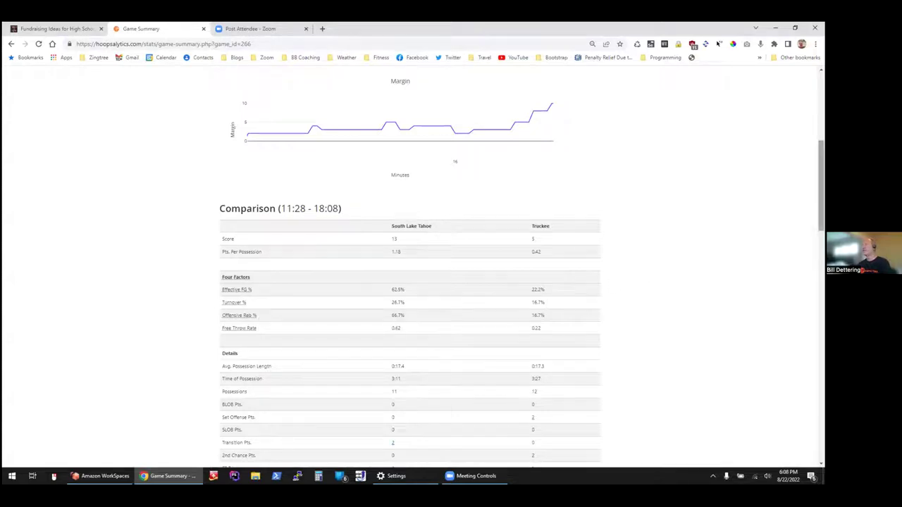
{"action": "scroll", "coordinate": [409, 267], "scroll_direction": "down", "scroll_amount": 3}
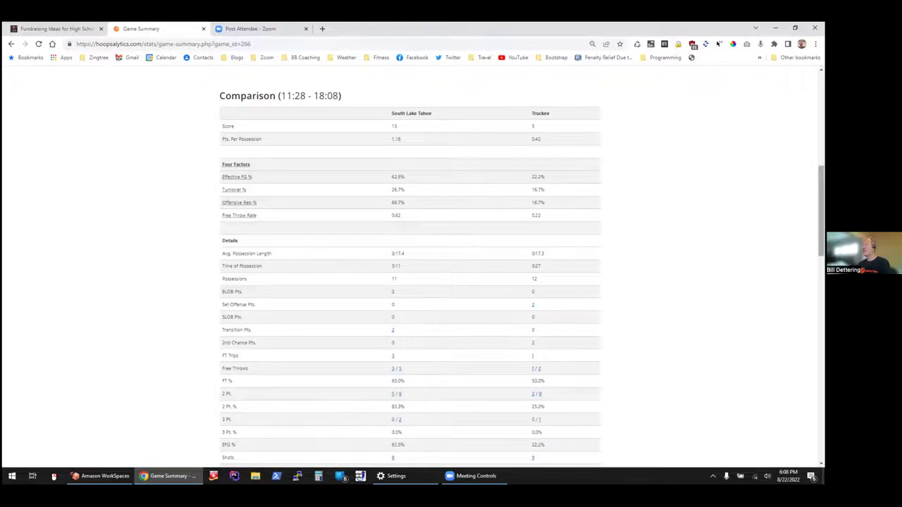
{"action": "scroll", "coordinate": [451, 268], "scroll_direction": "down", "scroll_amount": 2}
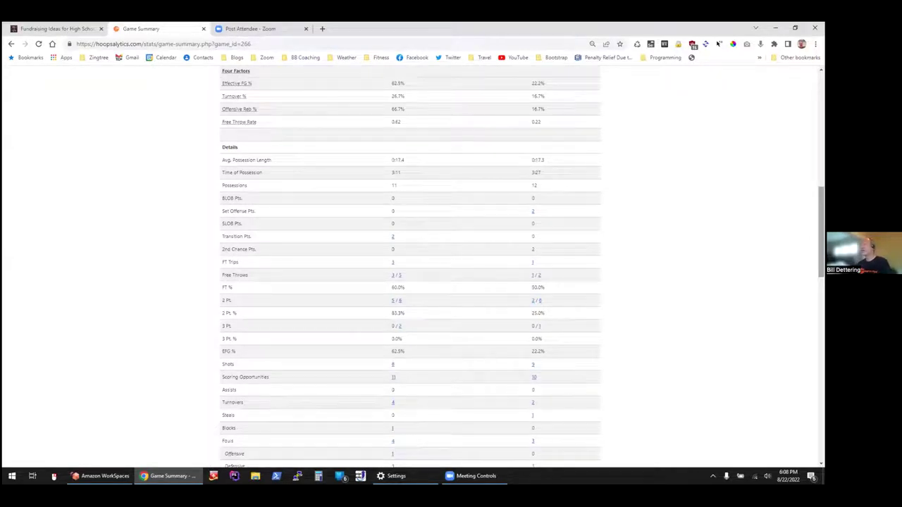
{"action": "scroll", "coordinate": [409, 268], "scroll_direction": "down", "scroll_amount": 10}
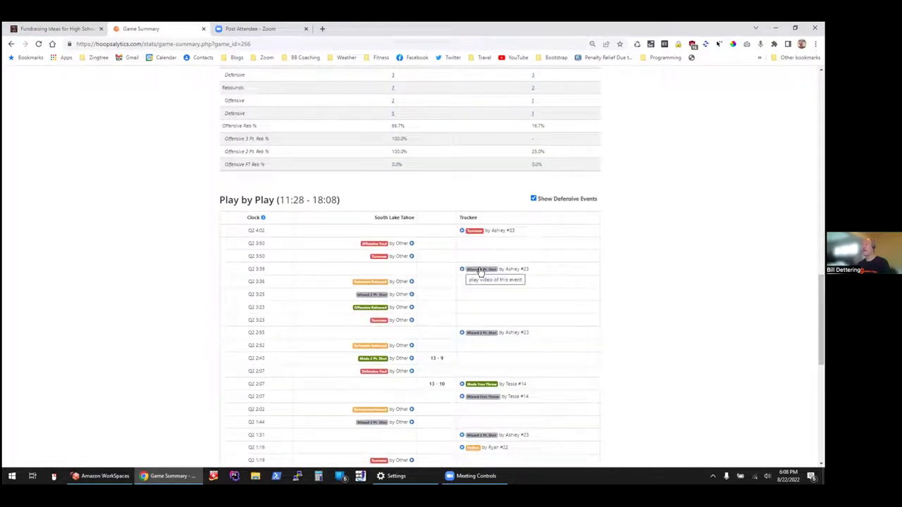
{"action": "left_click_drag", "start_coordinate": [821, 320], "coordinate": [821, 117]}
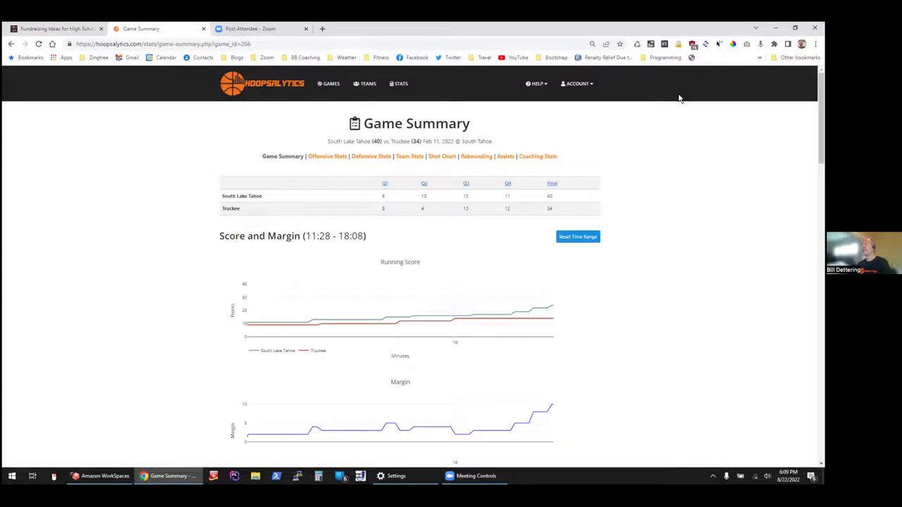
Show the Team stats for all 2021-2 games of Truckee Varsity Women.
{"action": "left_click", "coordinate": [331, 85]}
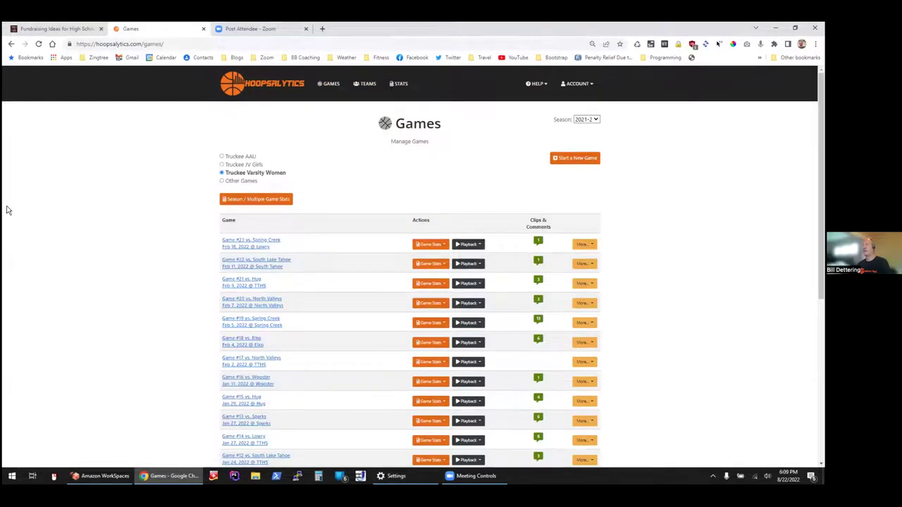
{"action": "left_click", "coordinate": [253, 201]}
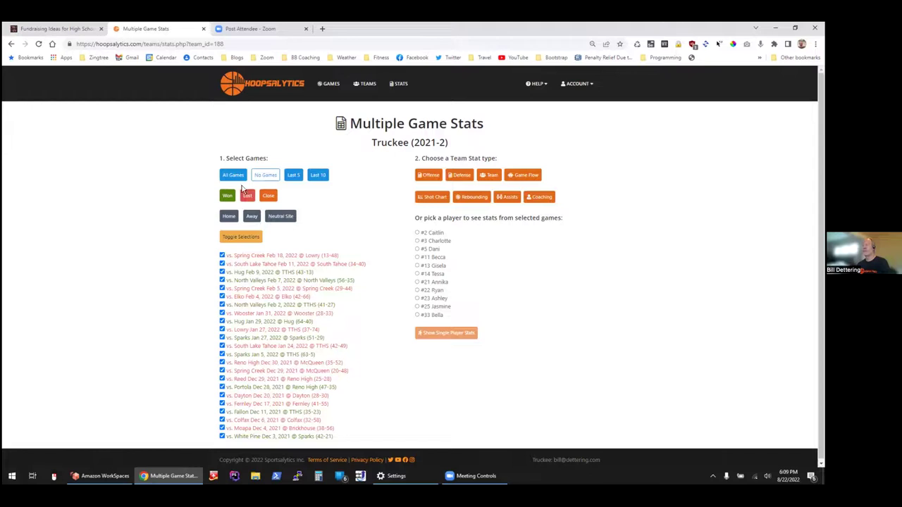
{"action": "left_click", "coordinate": [491, 176]}
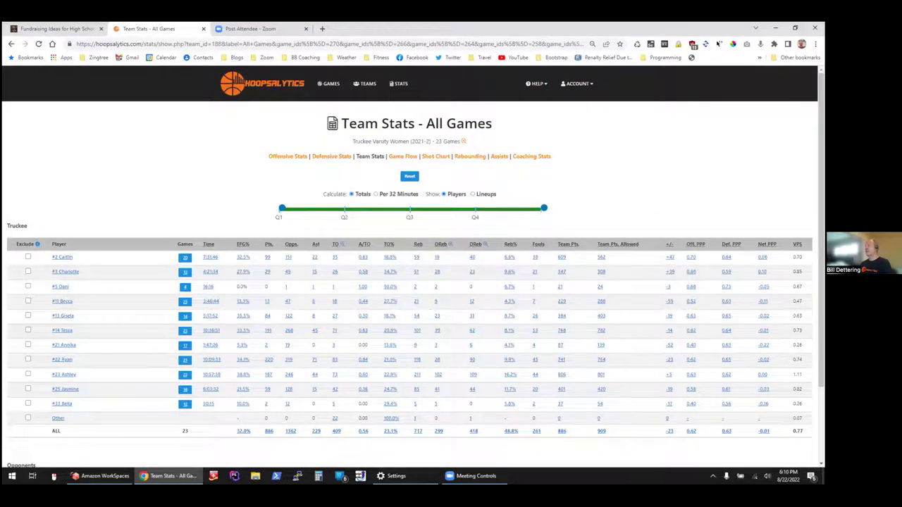
Rank the players by Net PPP and Def. PPP, then by +/- calculated per 32 minutes.
{"action": "left_click", "coordinate": [767, 244]}
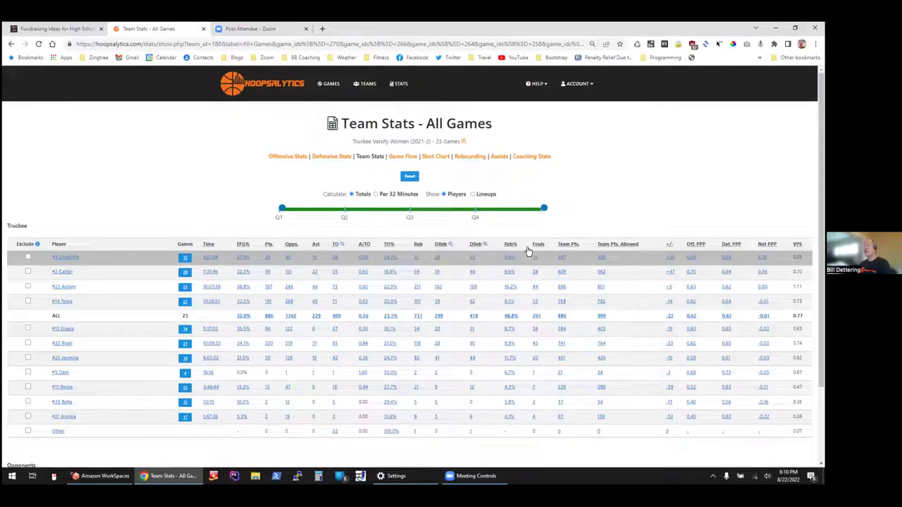
{"action": "left_click", "coordinate": [731, 244]}
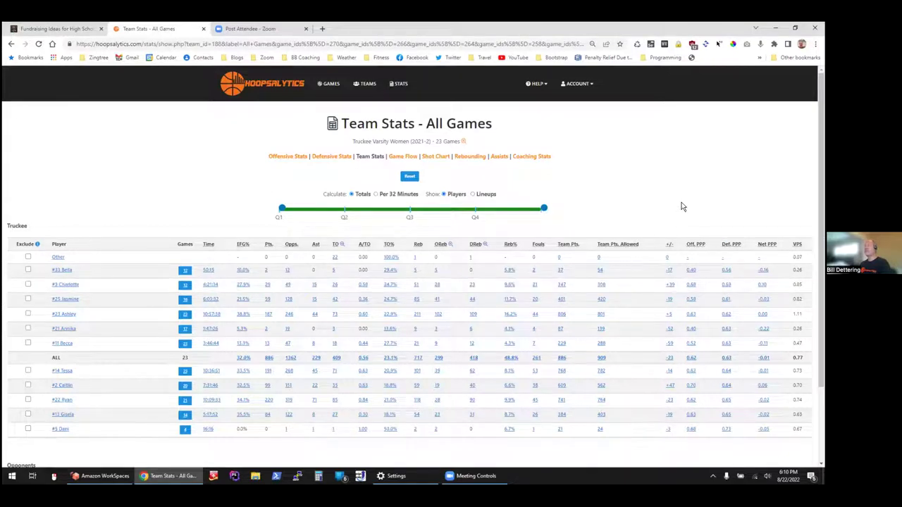
{"action": "left_click", "coordinate": [377, 195]}
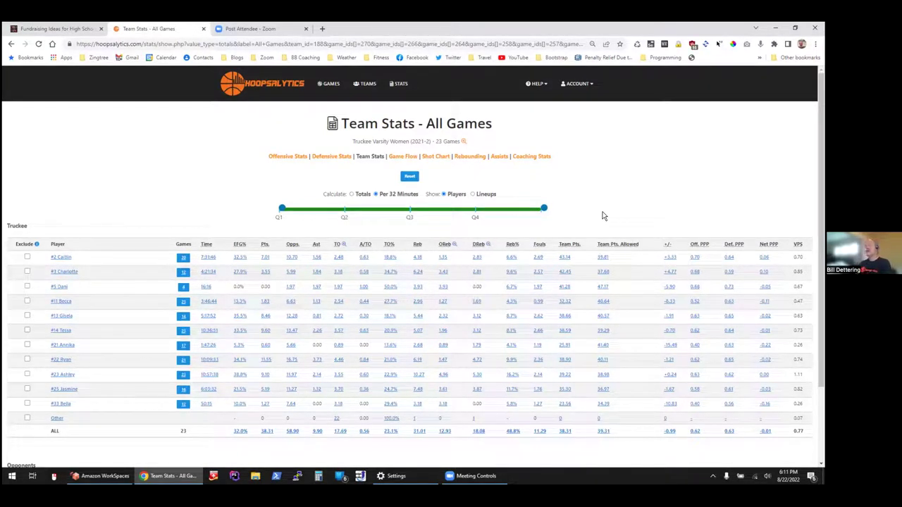
{"action": "left_click", "coordinate": [670, 245]}
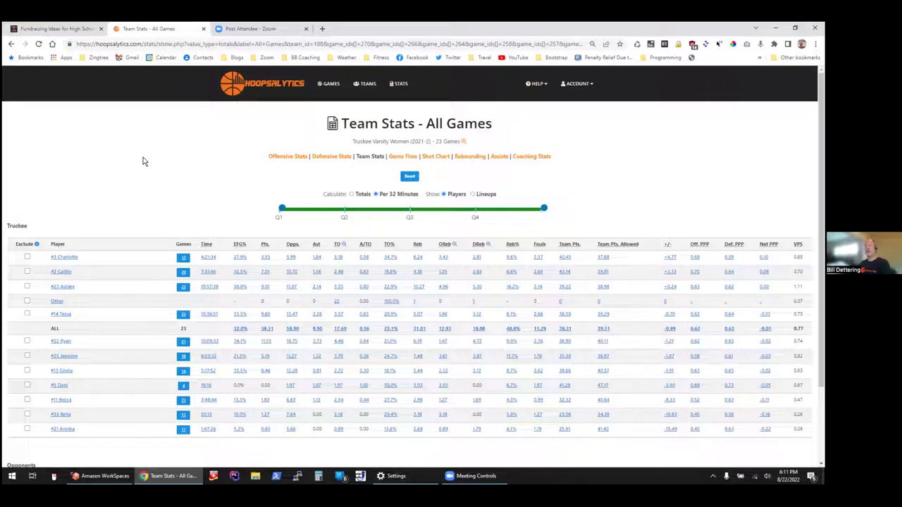
Exclude player #23 from the team stats and sort the table by Net PPP.
{"action": "left_click", "coordinate": [27, 287]}
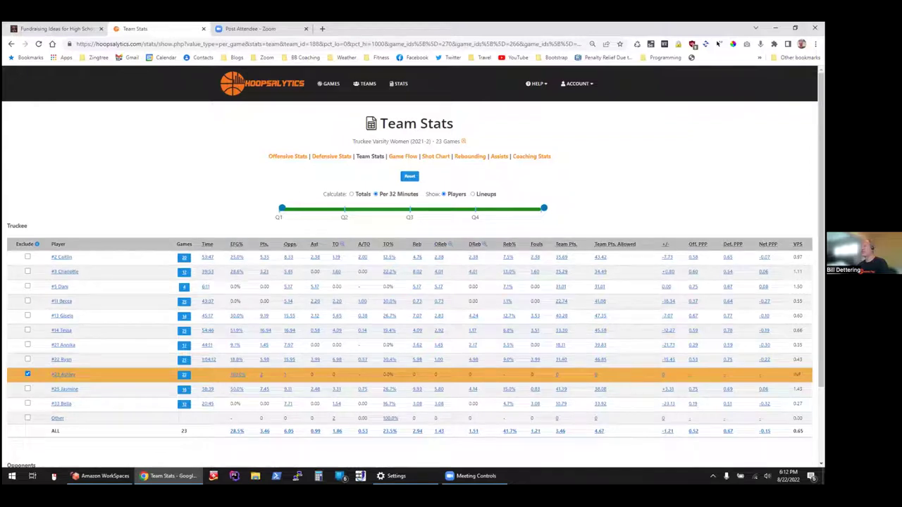
{"action": "left_click", "coordinate": [768, 243]}
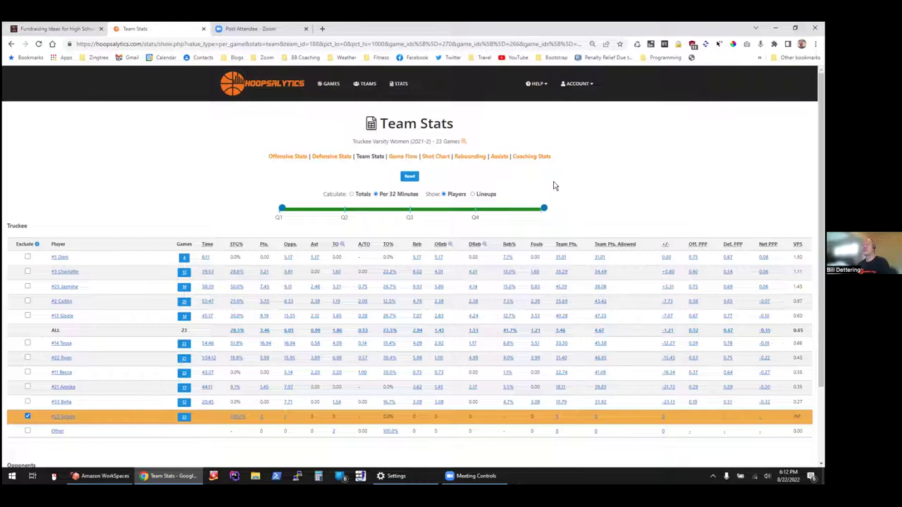
Show the team stats by lineups instead of players and sort them by time played.
{"action": "left_click", "coordinate": [474, 195]}
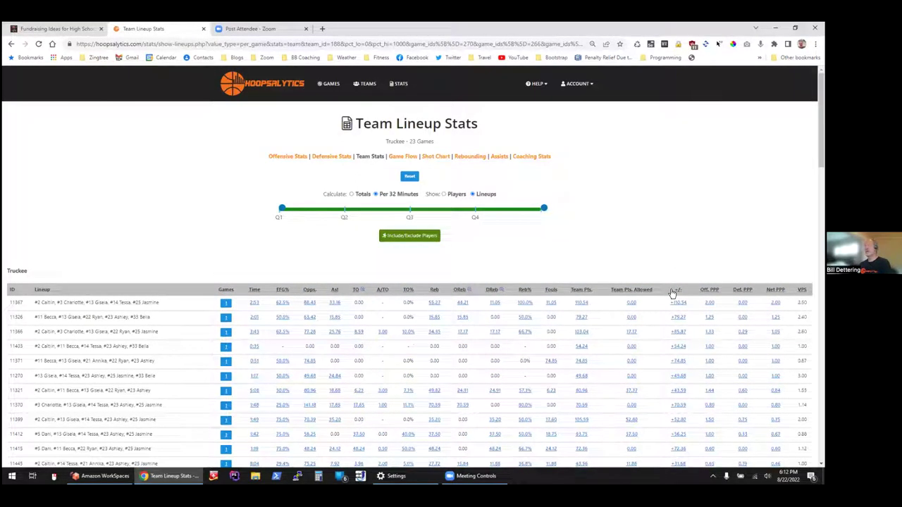
{"action": "left_click", "coordinate": [255, 290]}
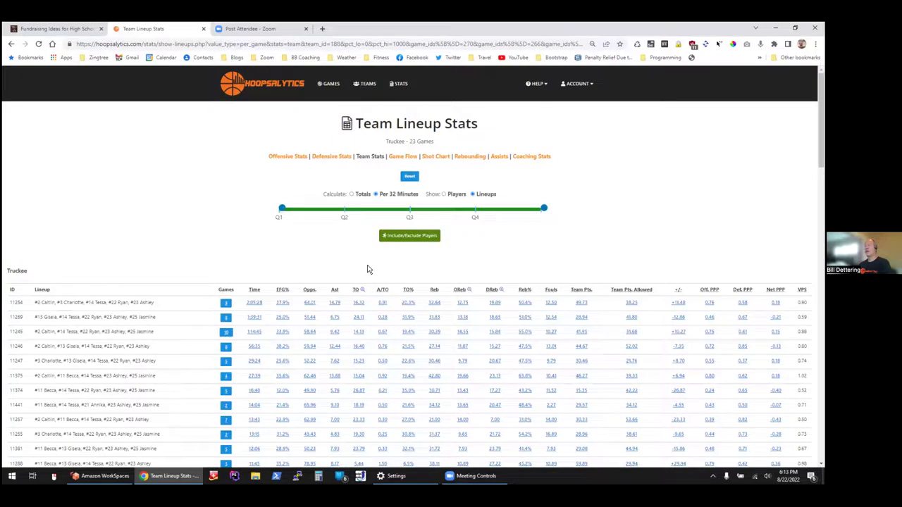
Hide all lineups that include players #33 and #23 and review the remaining lineups.
{"action": "left_click", "coordinate": [403, 237]}
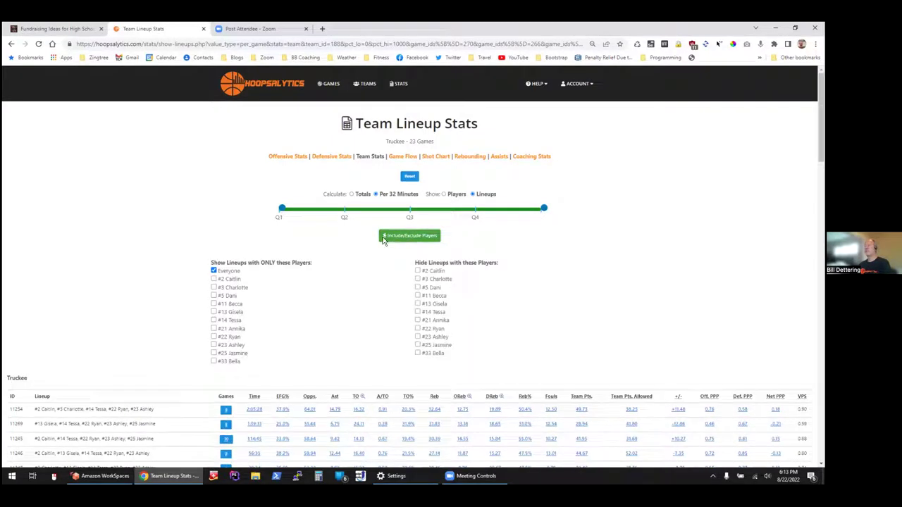
{"action": "left_click", "coordinate": [418, 354]}
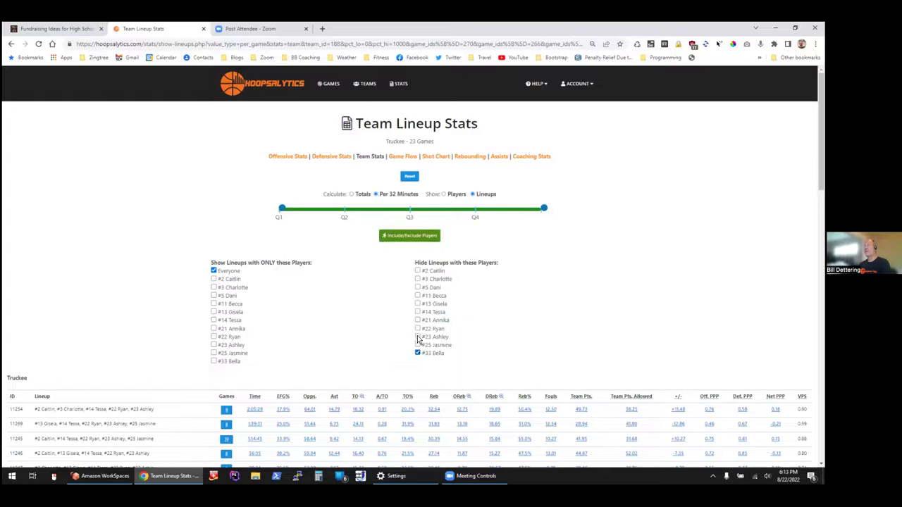
{"action": "left_click", "coordinate": [418, 337]}
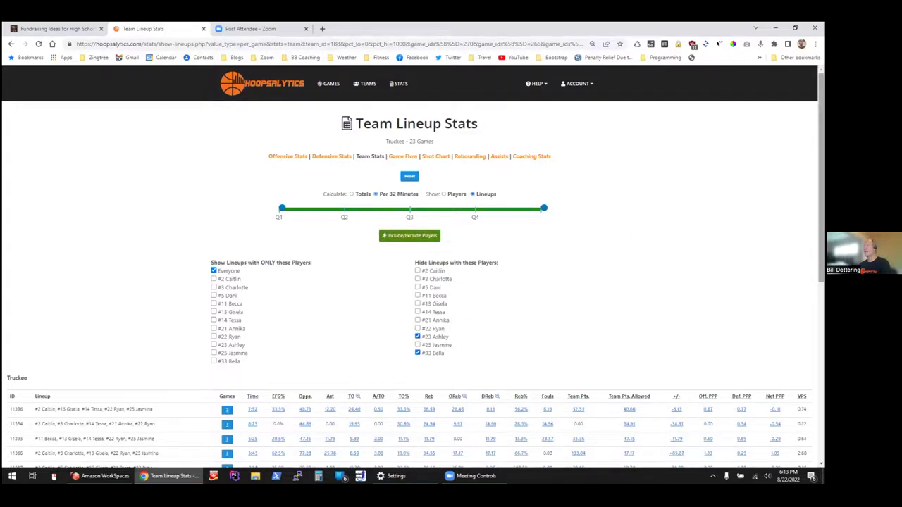
{"action": "scroll", "coordinate": [451, 268], "scroll_direction": "down", "scroll_amount": 2}
{"action": "scroll", "coordinate": [316, 256], "scroll_direction": "down", "scroll_amount": 1}
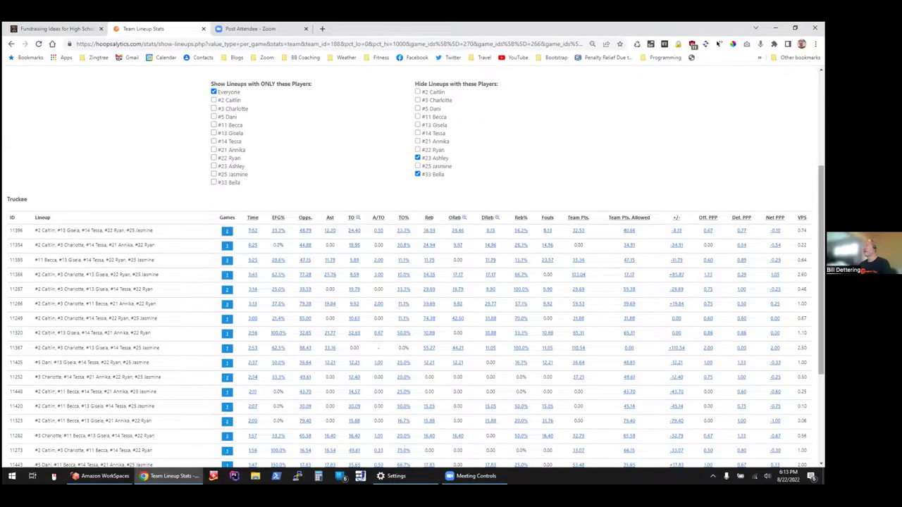
{"action": "scroll", "coordinate": [720, 206], "scroll_direction": "up", "scroll_amount": 3}
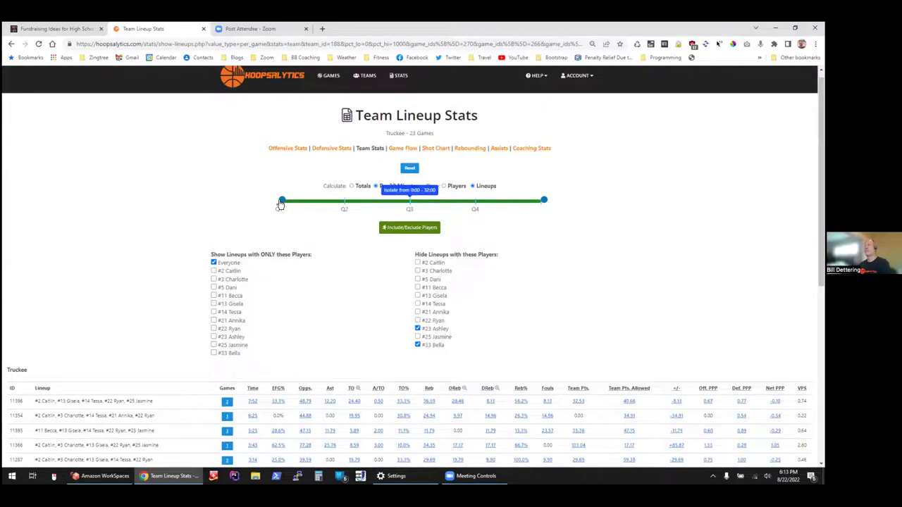
Limit the lineup stats to the fourth quarter and review the lineups ranked by Net PPP.
{"action": "left_click_drag", "start_coordinate": [282, 203], "coordinate": [477, 202]}
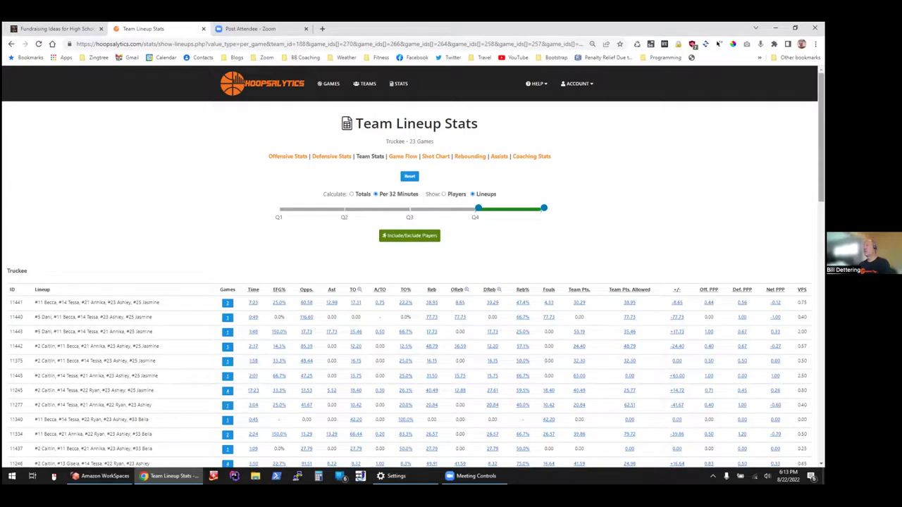
{"action": "scroll", "coordinate": [718, 44], "scroll_direction": "down", "scroll_amount": 2}
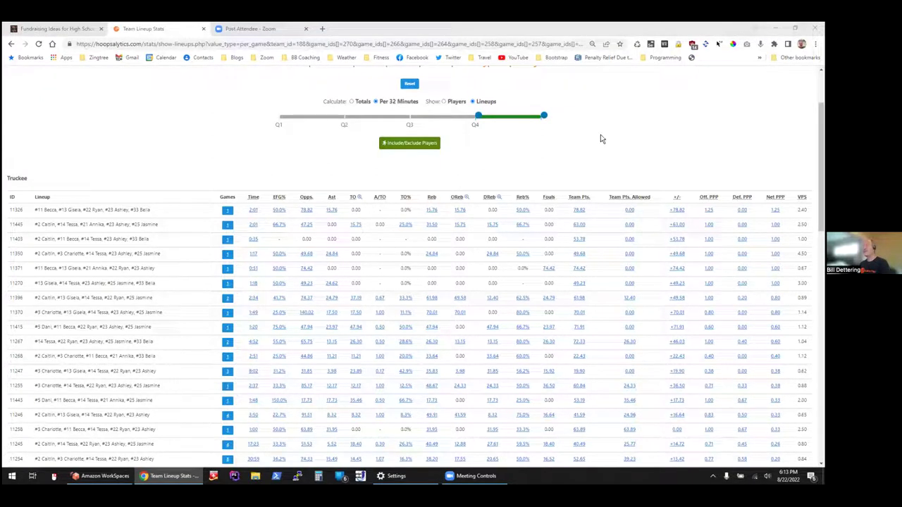
{"action": "scroll", "coordinate": [695, 175], "scroll_direction": "up", "scroll_amount": 2}
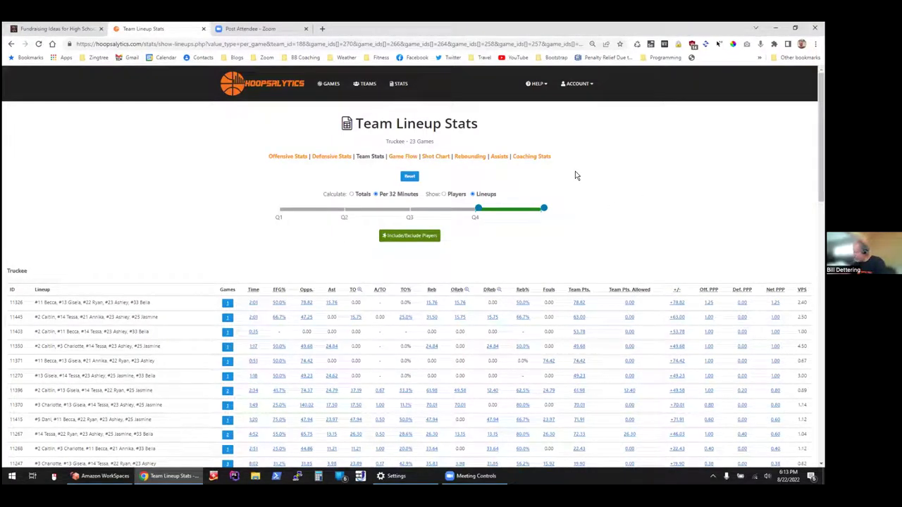
Open the BLOB details of Truckee's Coaching Stats and play the made three-point clips of the Jordan set.
{"action": "left_click", "coordinate": [531, 156]}
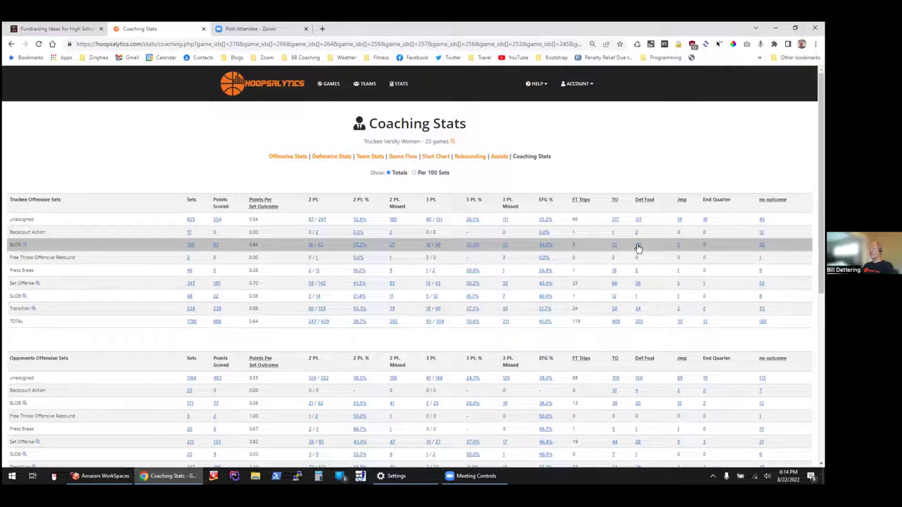
{"action": "left_click", "coordinate": [26, 246]}
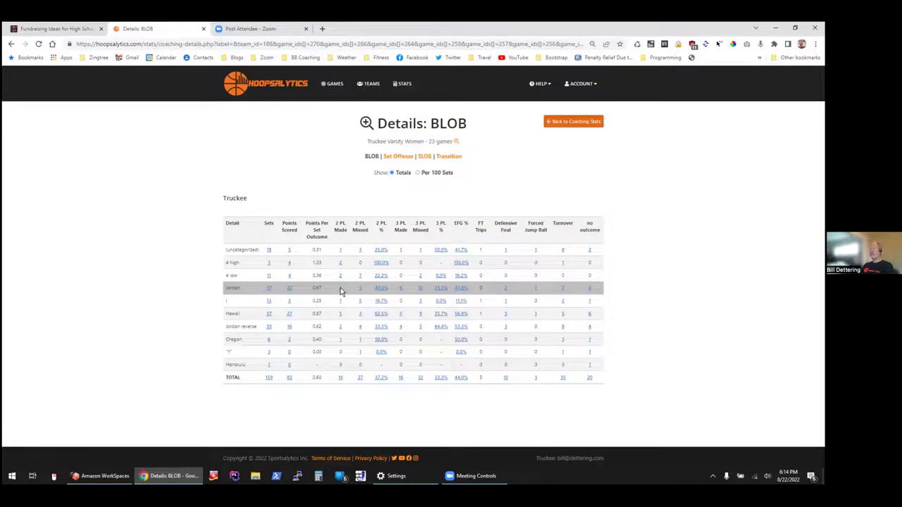
{"action": "left_click", "coordinate": [399, 289]}
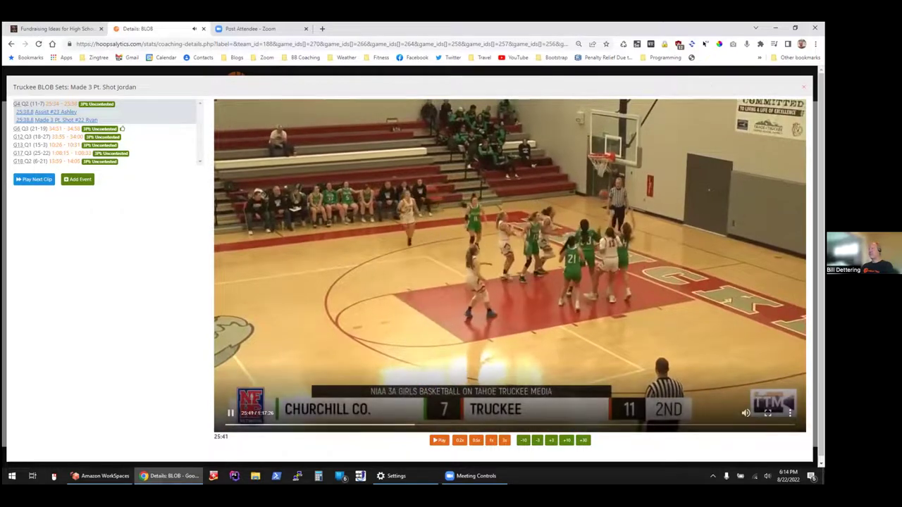
{"action": "left_click", "coordinate": [803, 85]}
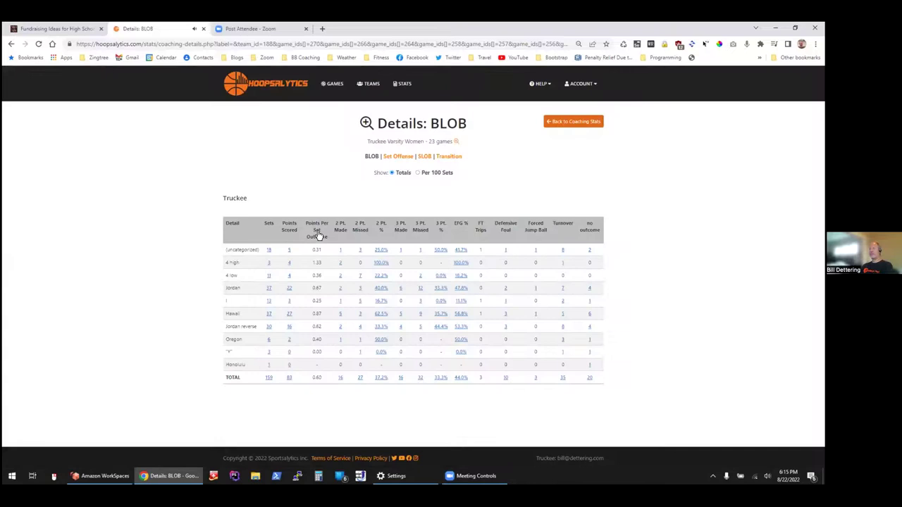
Sort Truckee's BLOB details, and likewise the Set Offense details of the Coaching Stats, by points per set outcome.
{"action": "left_click", "coordinate": [317, 234]}
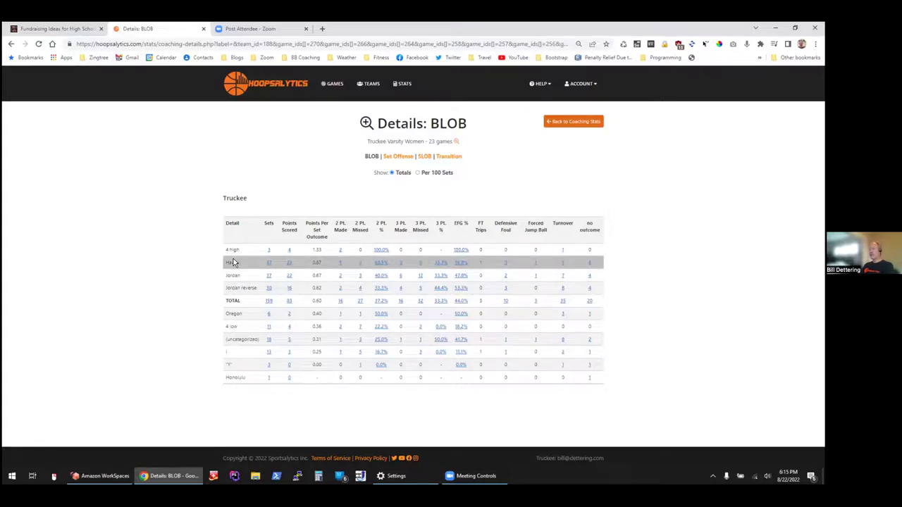
{"action": "left_click", "coordinate": [570, 124]}
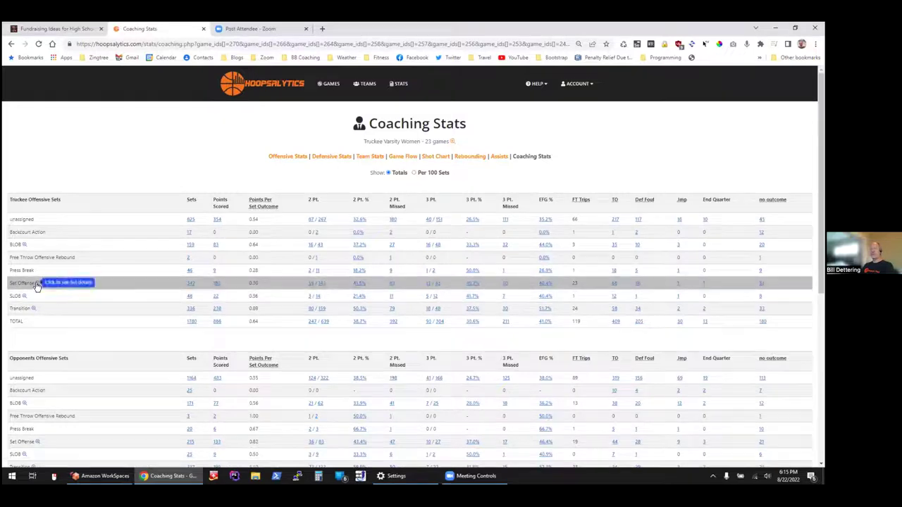
{"action": "left_click", "coordinate": [39, 285]}
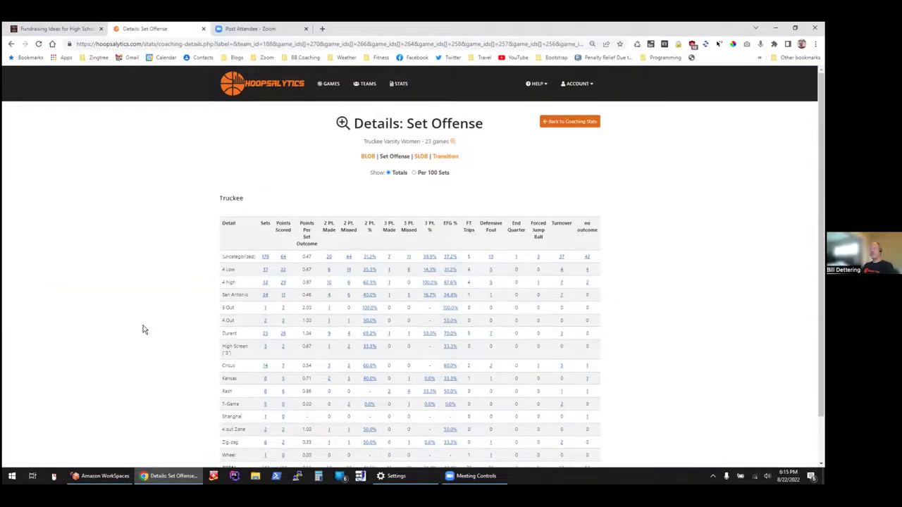
{"action": "left_click", "coordinate": [305, 234]}
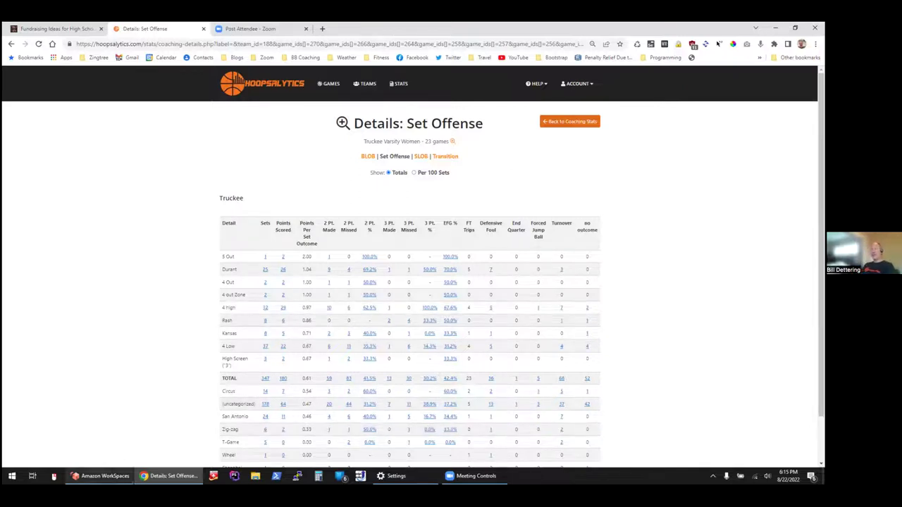
Switch to Amazon WorkSpaces and show the Actions details of Swarthmore's Offensive Stats as Scoring Efficiency.
{"action": "left_click", "coordinate": [102, 475]}
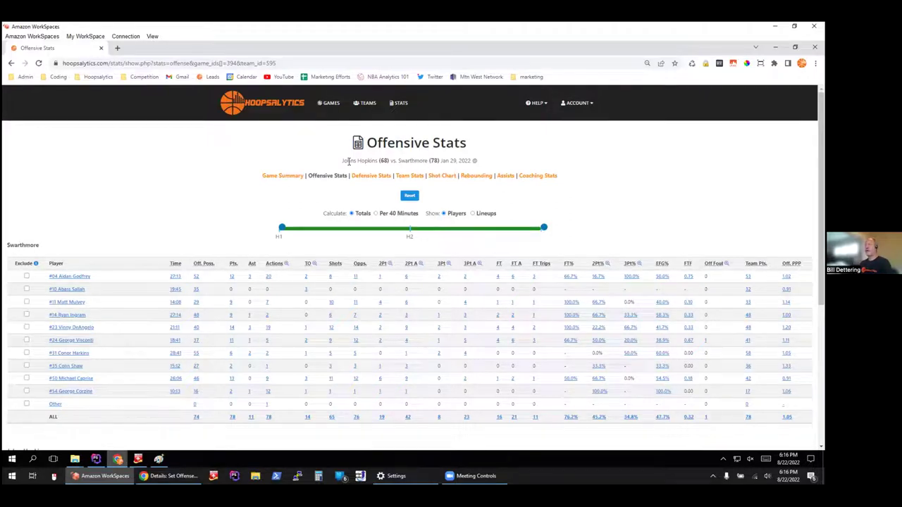
{"action": "left_click", "coordinate": [287, 265]}
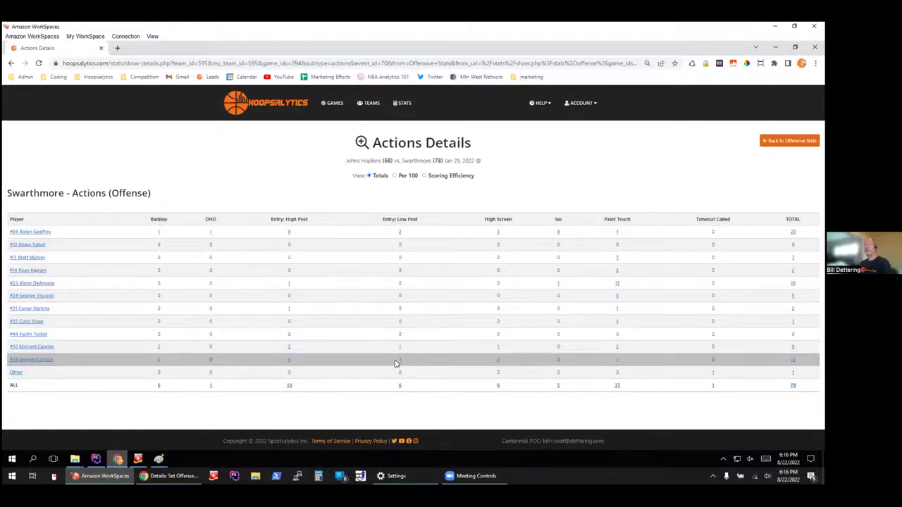
{"action": "left_click", "coordinate": [424, 176]}
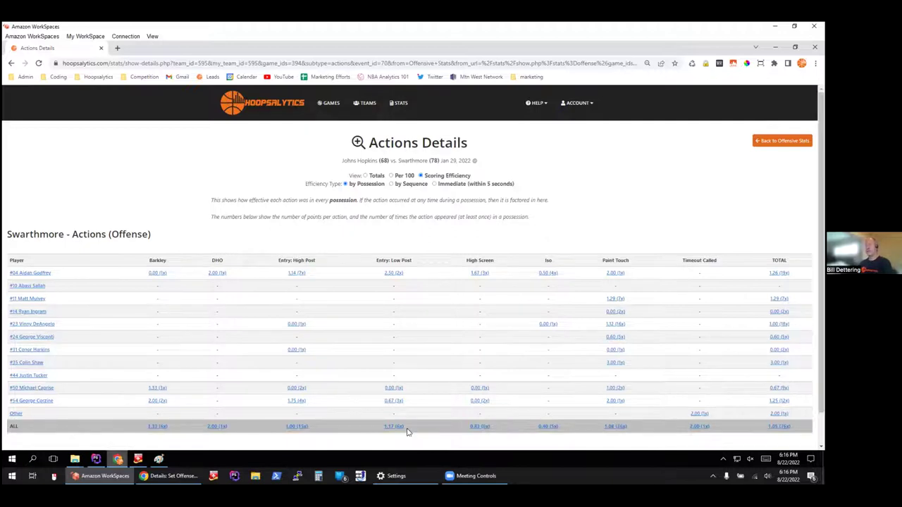
Play the Entry: High Post clips of Swarthmore player #54, and open the game's Defensive Stats.
{"action": "left_click", "coordinate": [294, 402]}
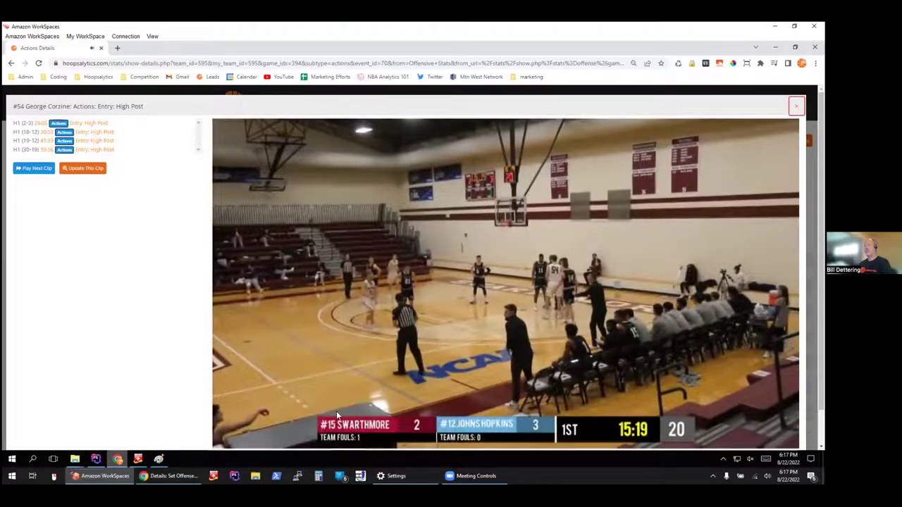
{"action": "key", "text": "Escape"}
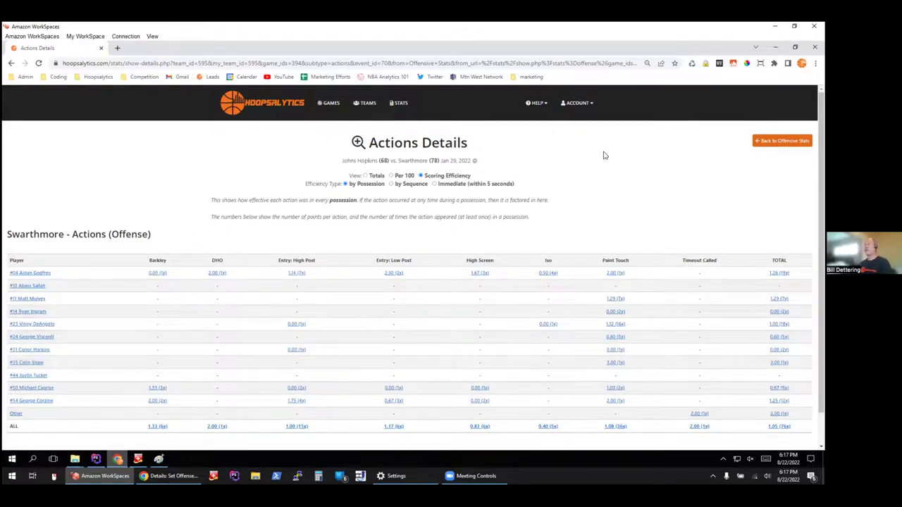
{"action": "left_click", "coordinate": [782, 141]}
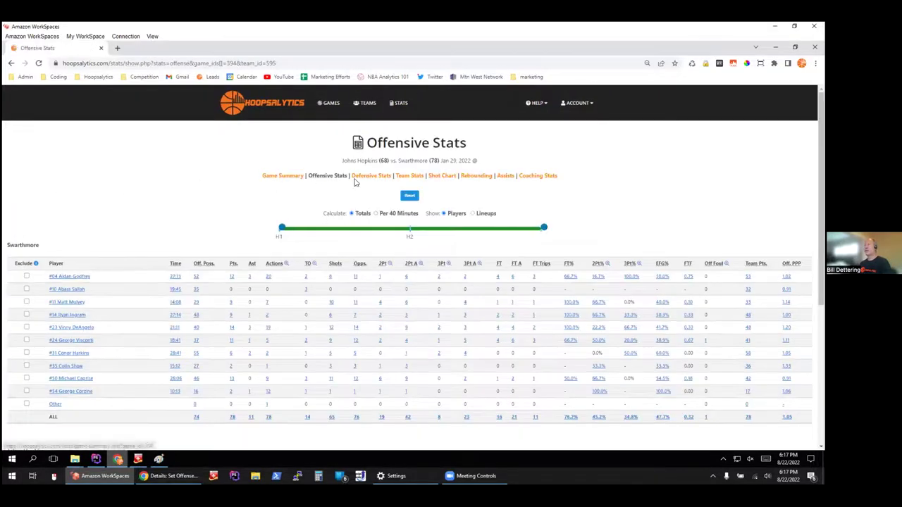
{"action": "left_click", "coordinate": [366, 177]}
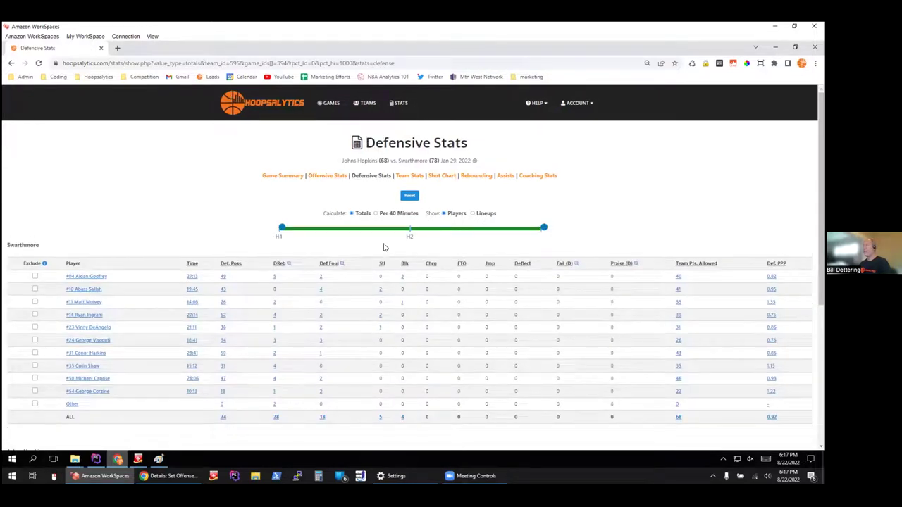
Switch back to Chrome and examine the Fail (D) details within Truckee's season Defensive Stats.
{"action": "left_click", "coordinate": [180, 476]}
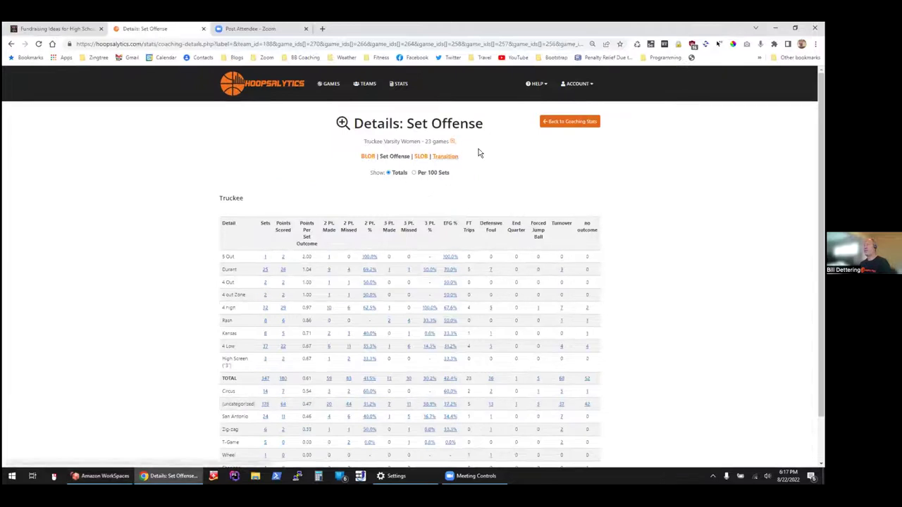
{"action": "left_click", "coordinate": [560, 124]}
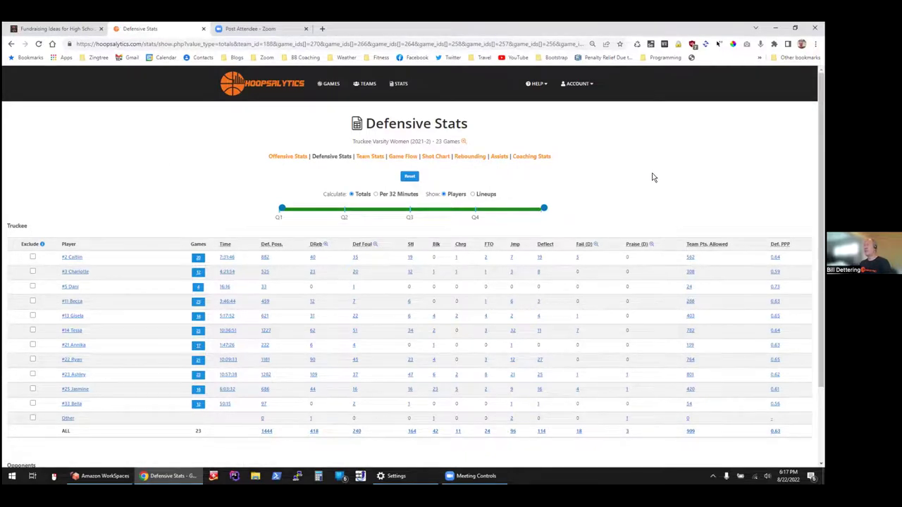
{"action": "left_click", "coordinate": [596, 246]}
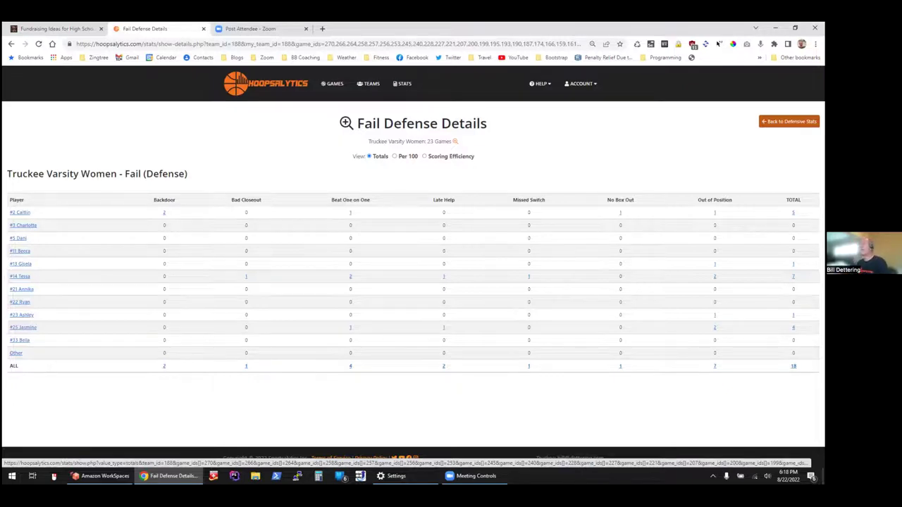
{"action": "left_click", "coordinate": [787, 121]}
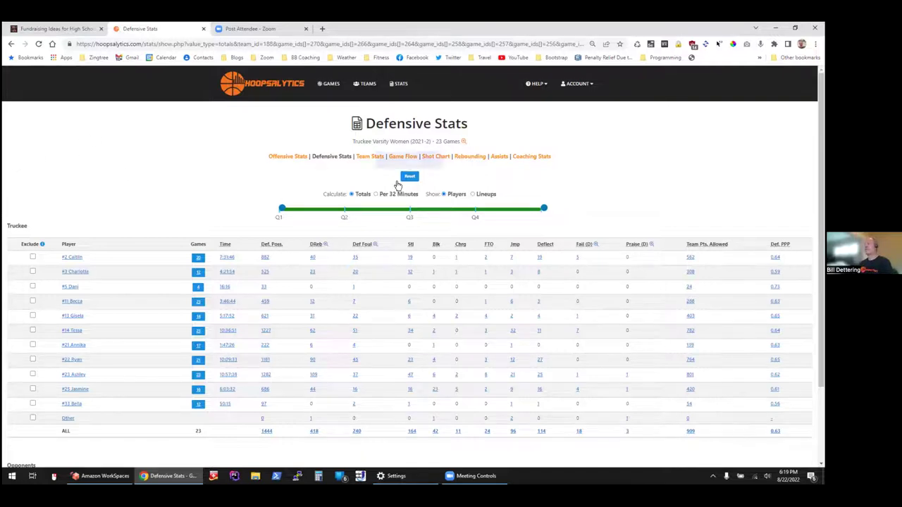
Show the season stats by lineups and review them for defense, offense and the whole team.
{"action": "left_click", "coordinate": [473, 194]}
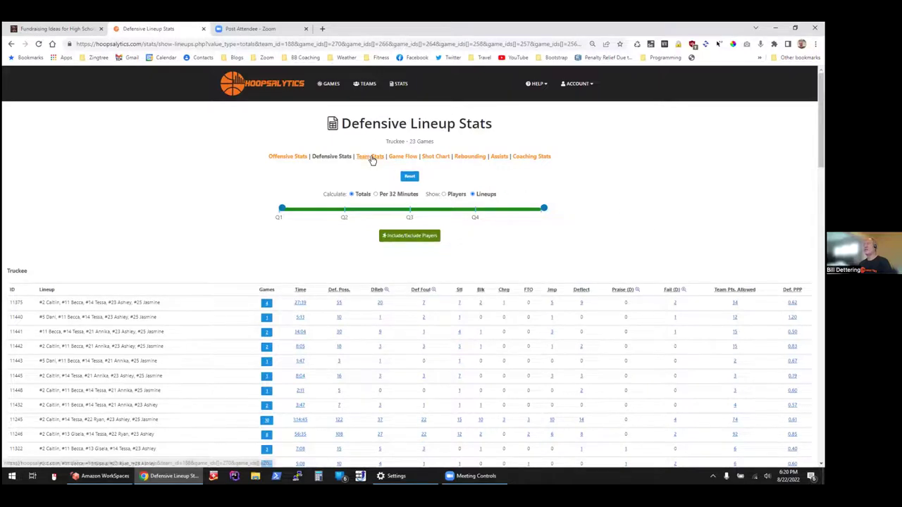
{"action": "left_click", "coordinate": [294, 157]}
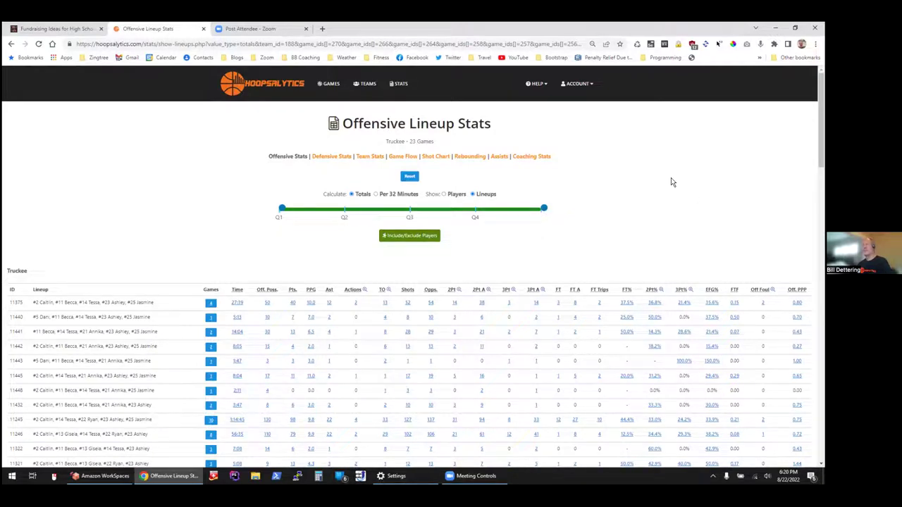
{"action": "left_click", "coordinate": [376, 158]}
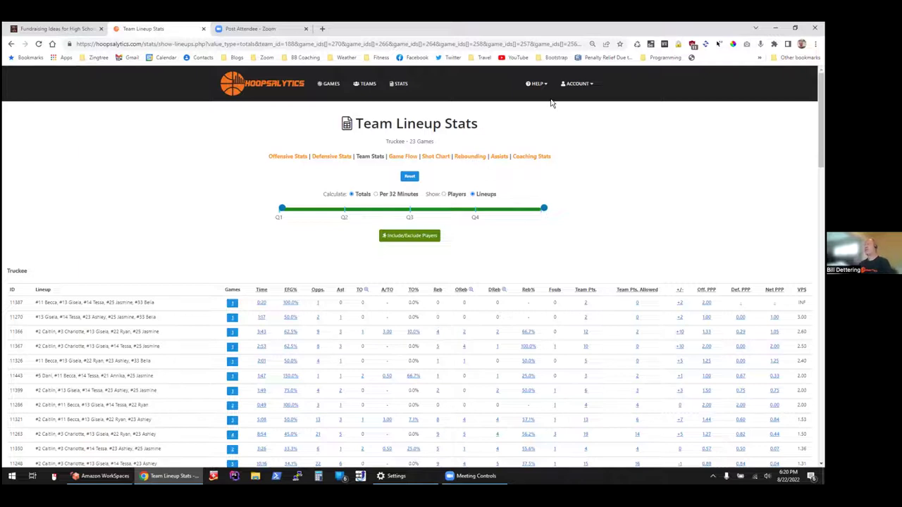
Sort the program's people by page views in the last 365 days and open player #3's view activity.
{"action": "left_click", "coordinate": [575, 89]}
{"action": "left_click", "coordinate": [575, 141]}
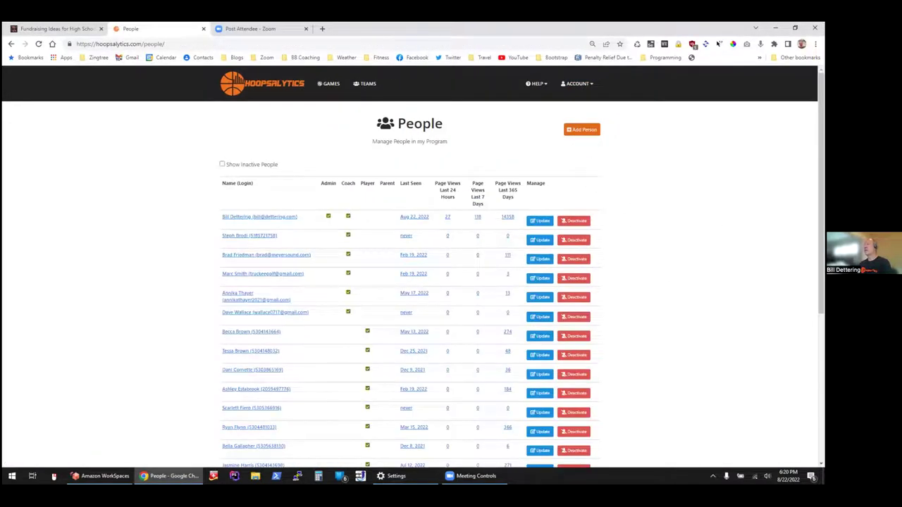
{"action": "scroll", "coordinate": [718, 43], "scroll_direction": "down", "scroll_amount": 1}
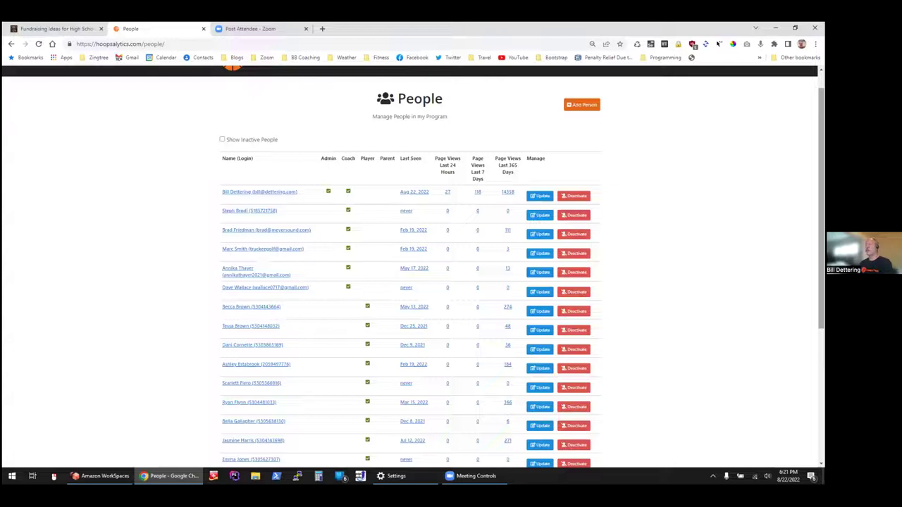
{"action": "left_click", "coordinate": [509, 171]}
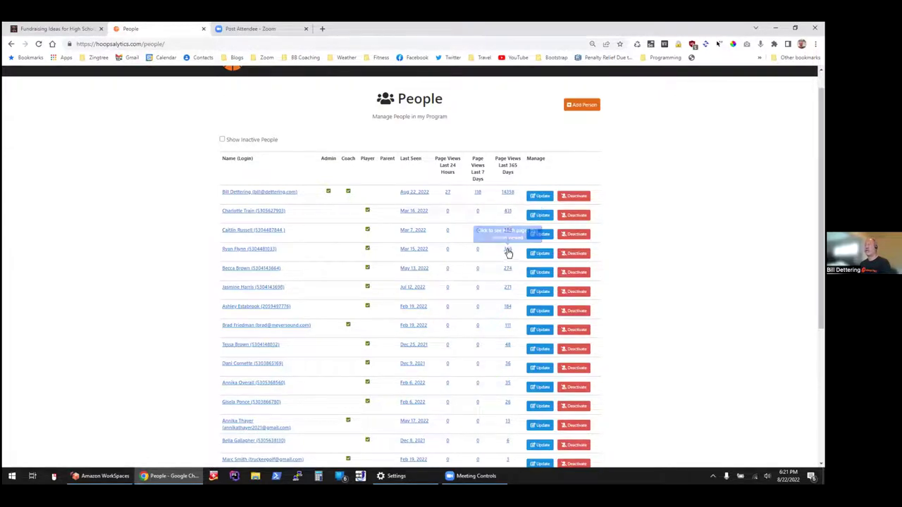
{"action": "left_click", "coordinate": [253, 213]}
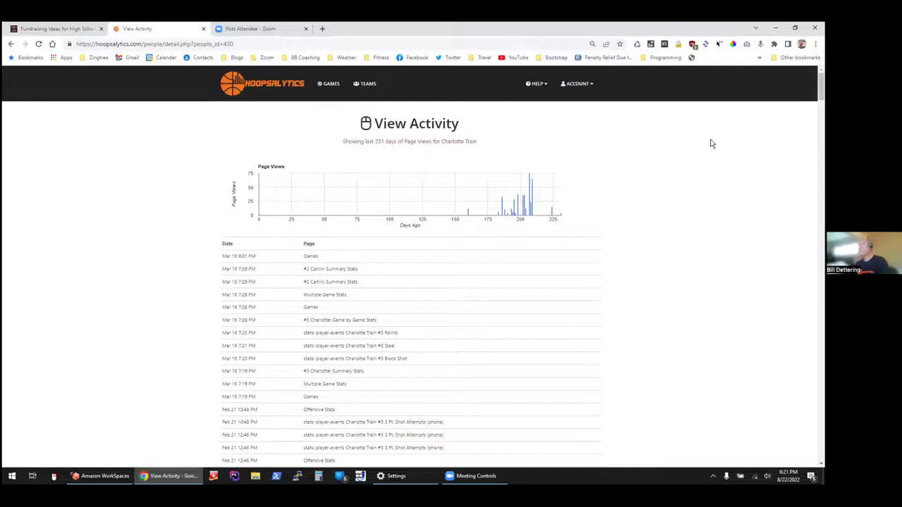
Open the season shot chart covering all 2021-2 games of Truckee Varsity Women.
{"action": "left_click", "coordinate": [331, 85]}
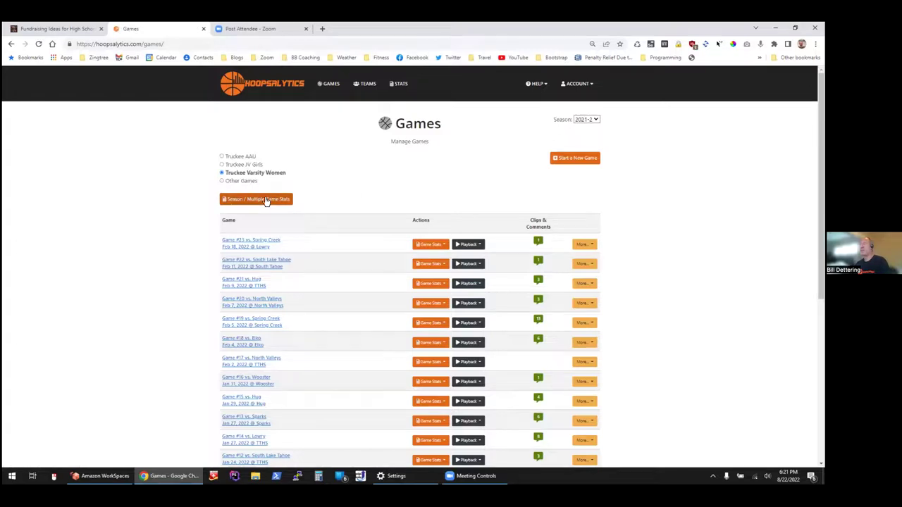
{"action": "left_click", "coordinate": [268, 200]}
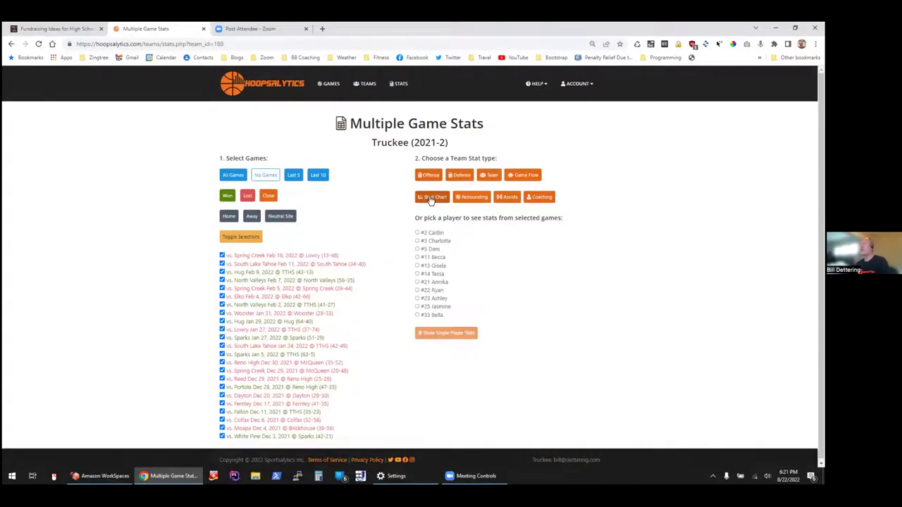
{"action": "left_click", "coordinate": [431, 197]}
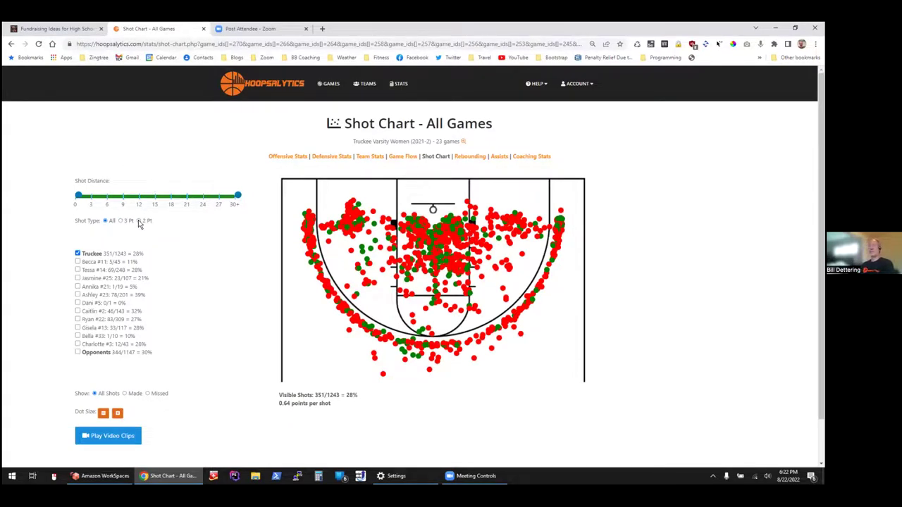
Limit the shot chart to 2 Pt shots with the shot detail Jump Shot.
{"action": "left_click", "coordinate": [139, 221]}
{"action": "left_click", "coordinate": [150, 236]}
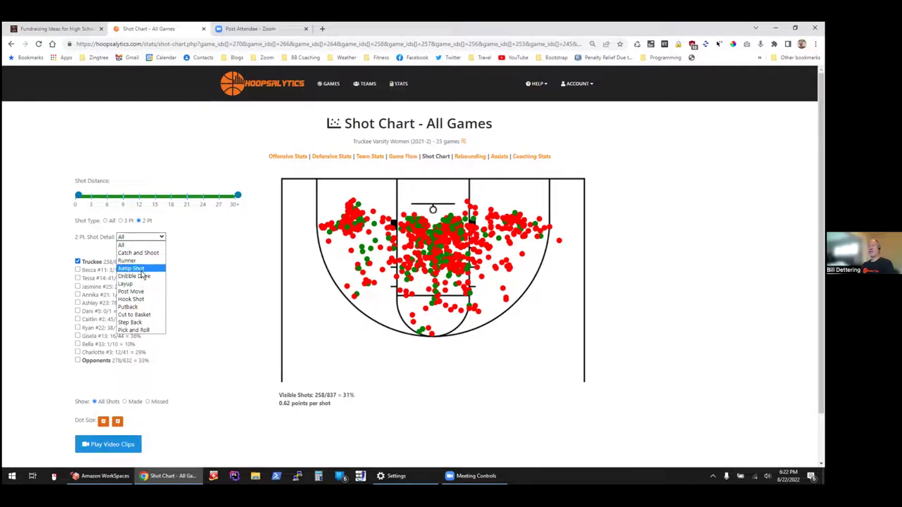
{"action": "left_click", "coordinate": [141, 270]}
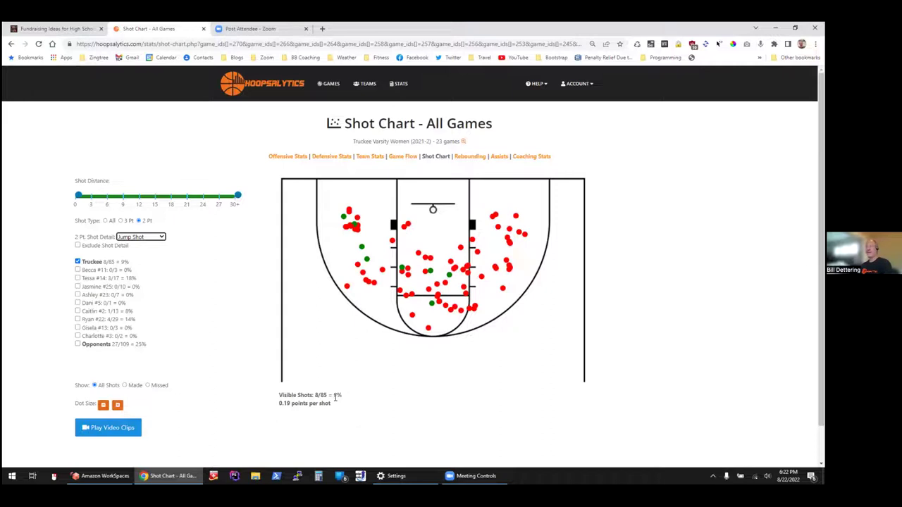
Show only player #25's shots, with all 2 Pt shot details and a shot distance of 16 to 30 feet.
{"action": "left_click", "coordinate": [77, 287]}
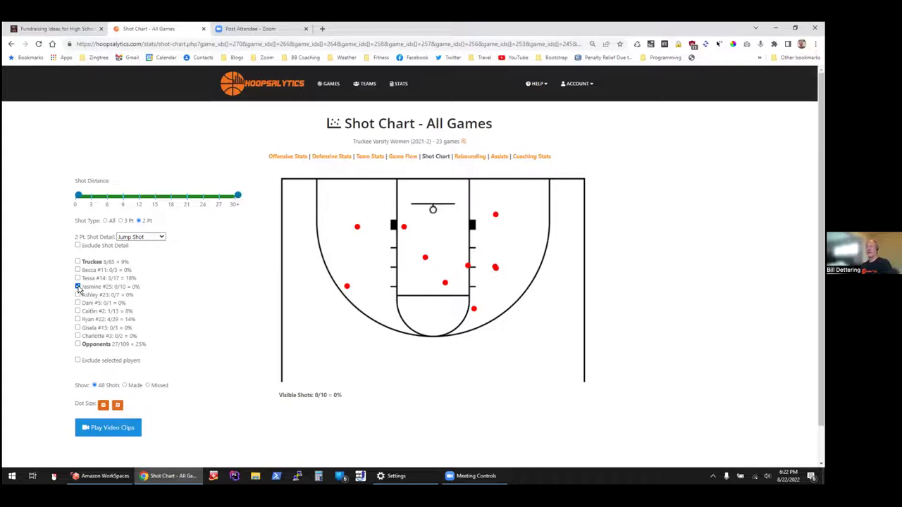
{"action": "left_click", "coordinate": [160, 238]}
{"action": "left_click", "coordinate": [148, 245]}
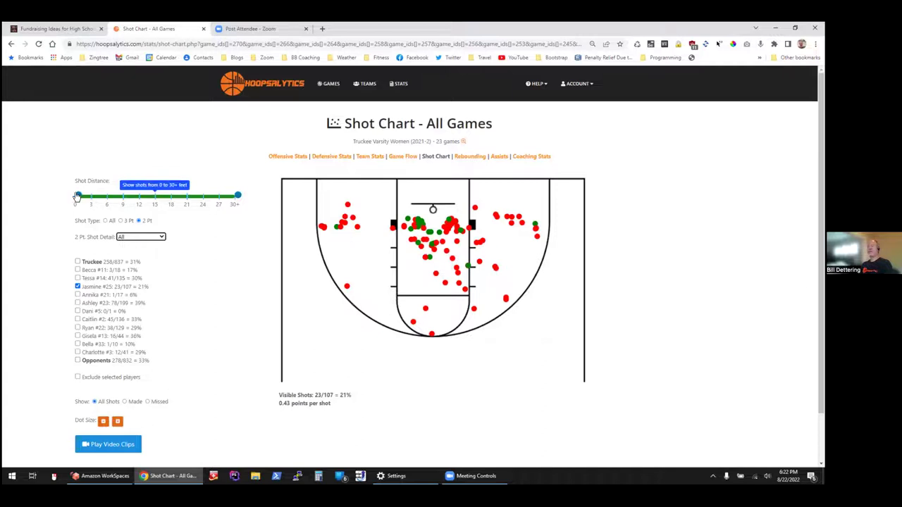
{"action": "left_click_drag", "start_coordinate": [78, 197], "coordinate": [163, 198]}
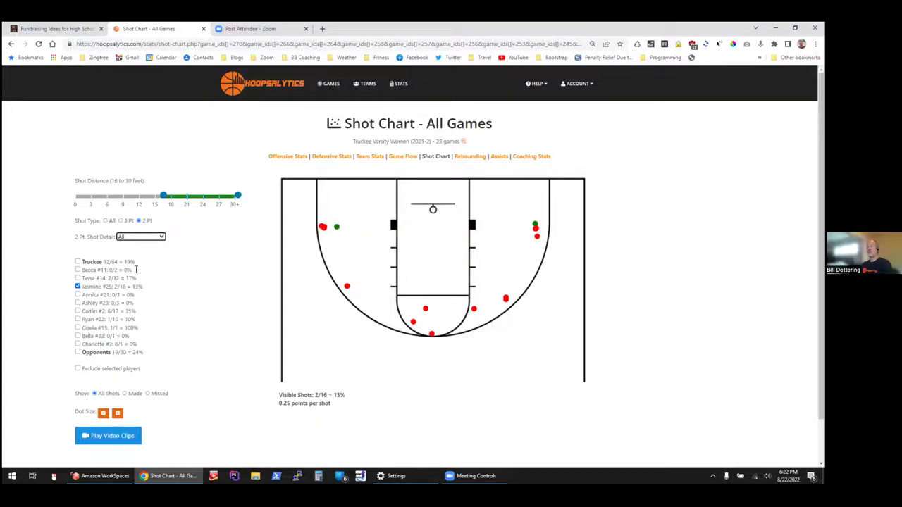
Compare the whole Truckee team's long two-point shots with those of players #2 and #22, ending on the team's chart.
{"action": "left_click", "coordinate": [78, 262]}
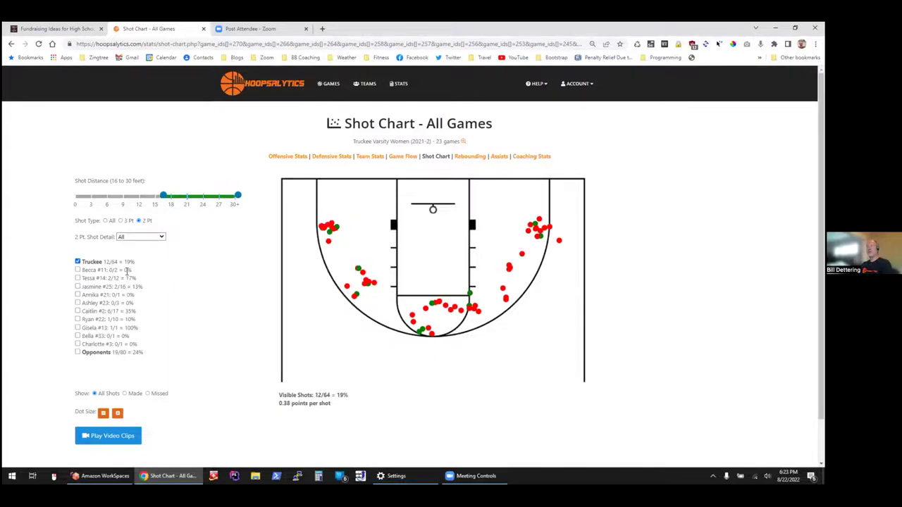
{"action": "double_click", "coordinate": [129, 311]}
{"action": "left_click", "coordinate": [177, 308]}
{"action": "left_click", "coordinate": [78, 319]}
{"action": "left_click", "coordinate": [78, 262]}
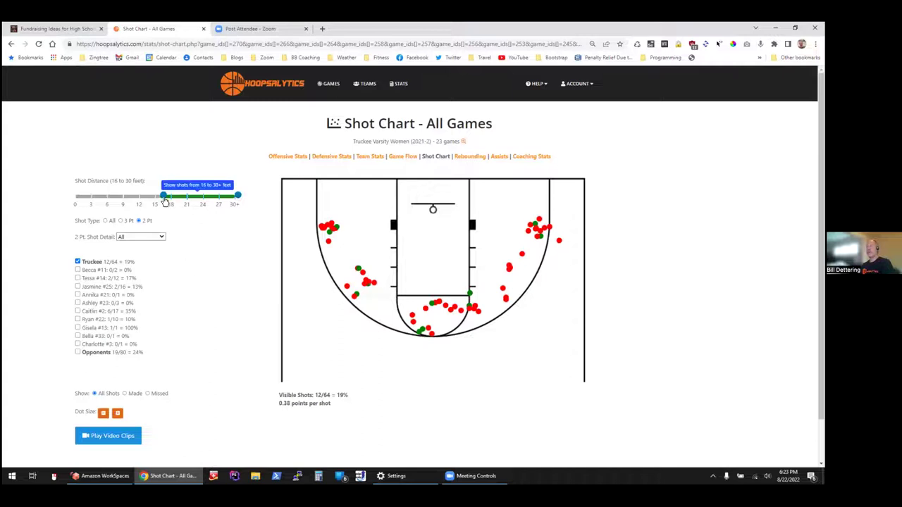
Restore the full shot distance range and limit the chart, with smaller dots, to the shots in and around the lane.
{"action": "left_click_drag", "start_coordinate": [165, 197], "coordinate": [77, 197]}
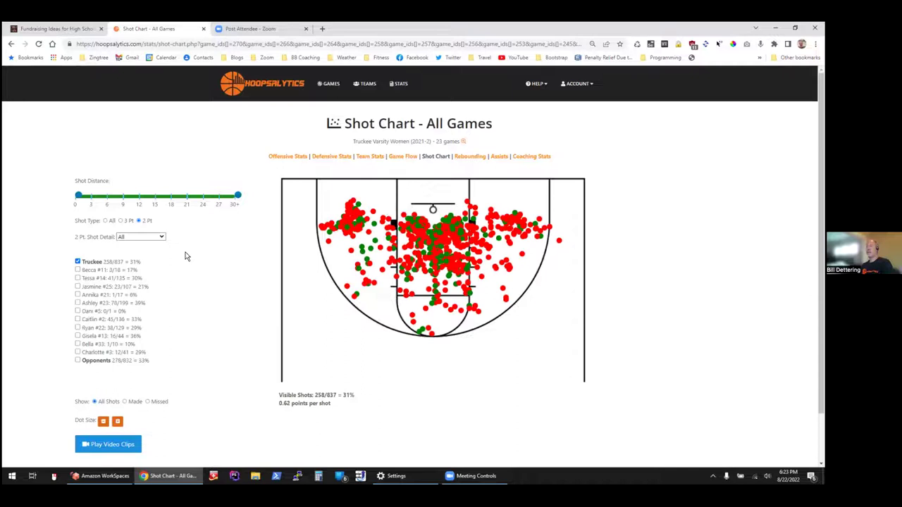
{"action": "left_click", "coordinate": [103, 422]}
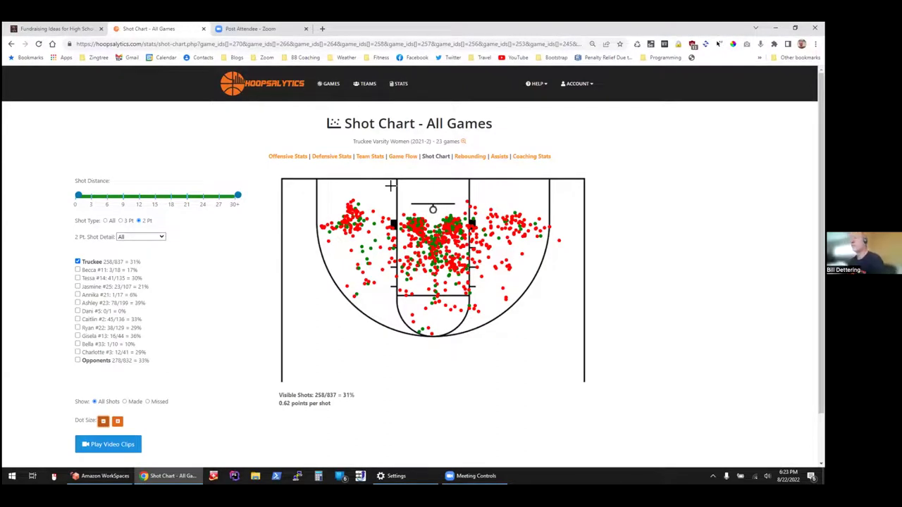
{"action": "left_click_drag", "start_coordinate": [390, 185], "coordinate": [477, 350]}
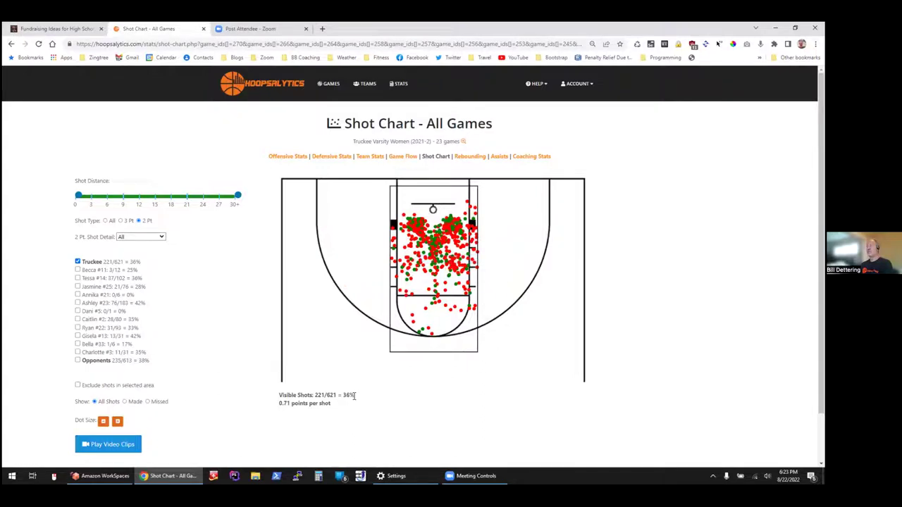
Include all shot types in the chart and reselect the lane area, extending it past the top of the three-point arc.
{"action": "left_click", "coordinate": [105, 220]}
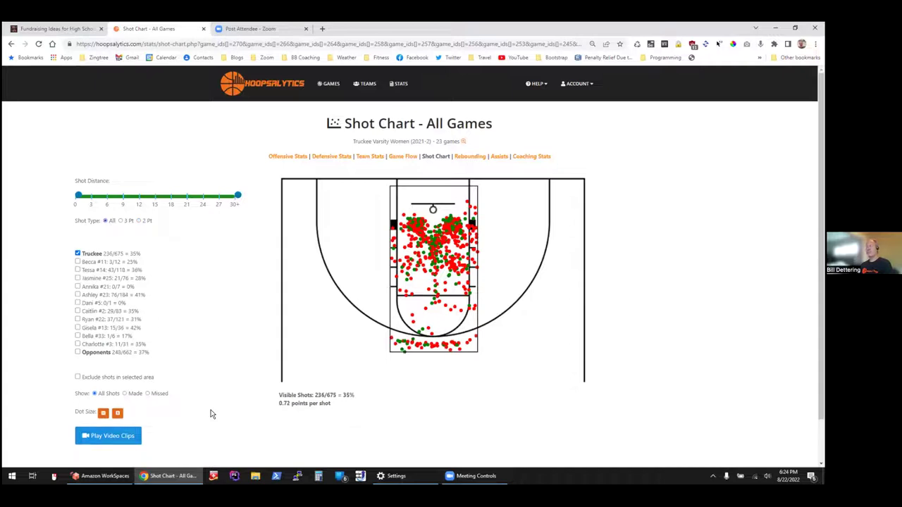
{"action": "left_click", "coordinate": [352, 224]}
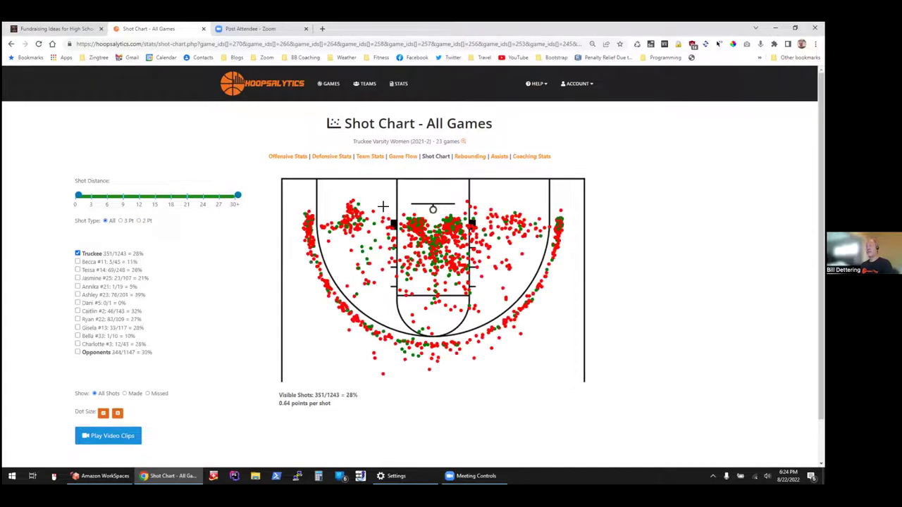
{"action": "mouse_move", "coordinate": [392, 193]}
{"action": "left_mouse_down"}
{"action": "mouse_move", "coordinate": [412, 331]}
{"action": "mouse_move", "coordinate": [438, 381]}
{"action": "mouse_move", "coordinate": [498, 388]}
{"action": "mouse_move", "coordinate": [479, 371]}
{"action": "mouse_move", "coordinate": [479, 381]}
{"action": "left_mouse_up"}
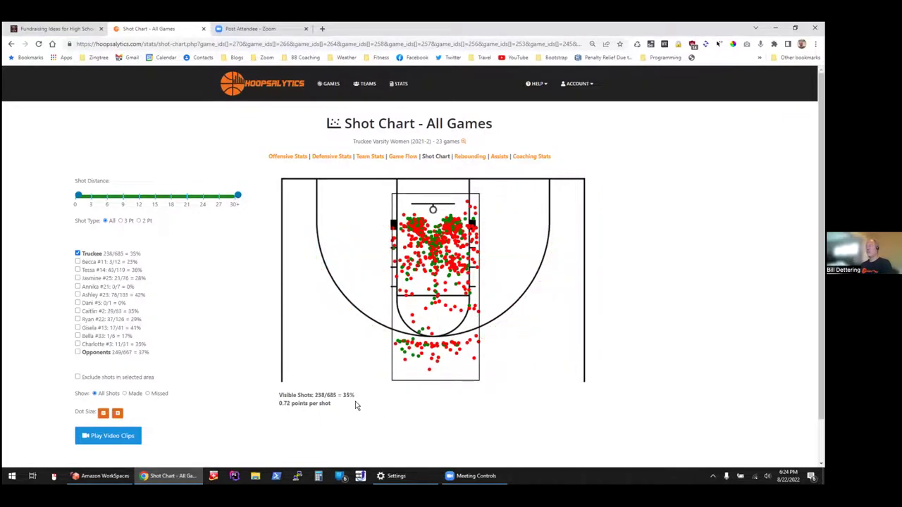
Exclude the selected lane area for Truckee and the Opponents, then include it again for the Opponents.
{"action": "left_click", "coordinate": [78, 378]}
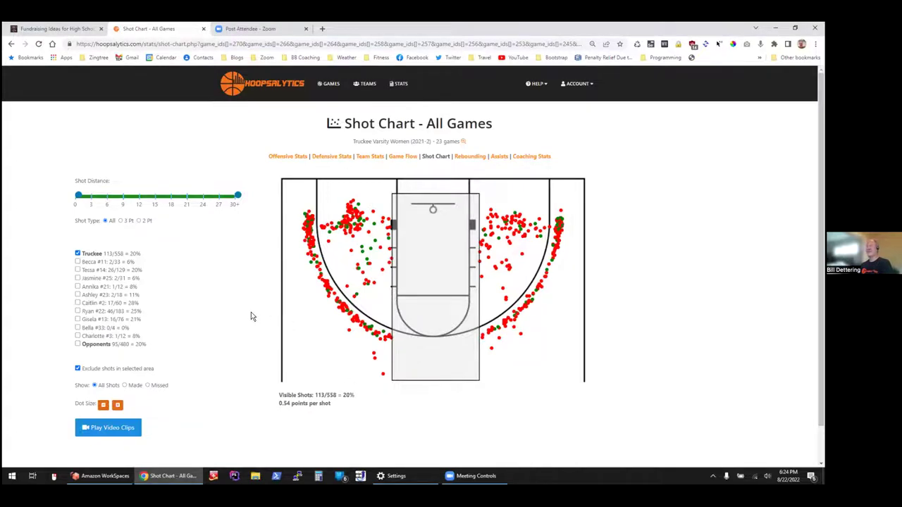
{"action": "left_click", "coordinate": [78, 345]}
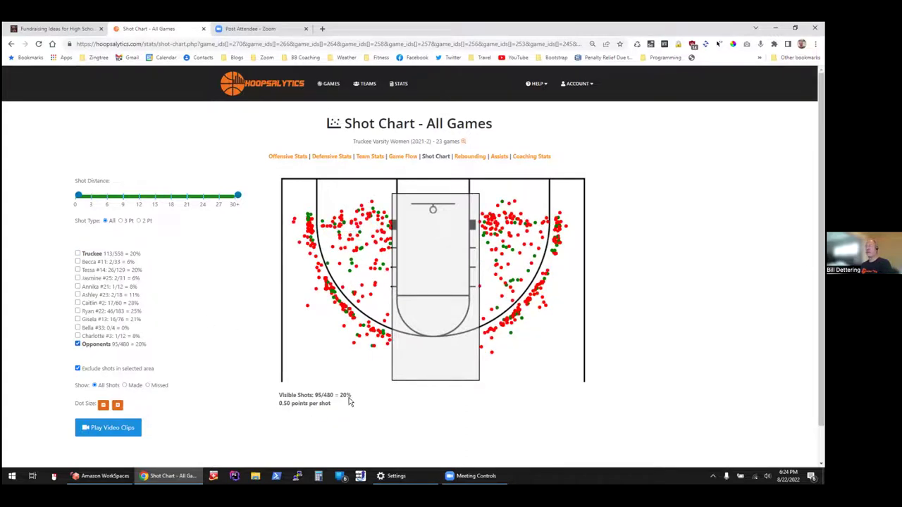
{"action": "left_click", "coordinate": [78, 369]}
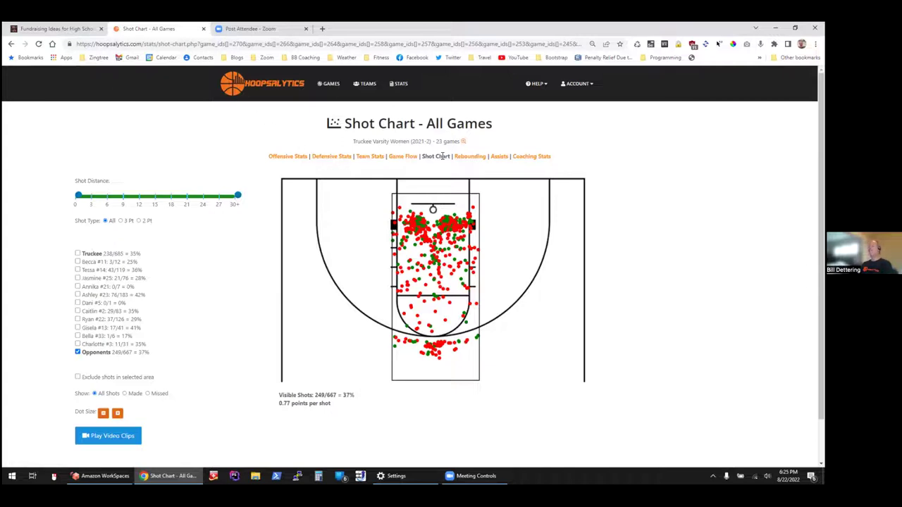
Review the all-games Coaching Stats and the details of Truckee's Zone defensive sets, then return to the Coaching Stats overview.
{"action": "left_click", "coordinate": [534, 158]}
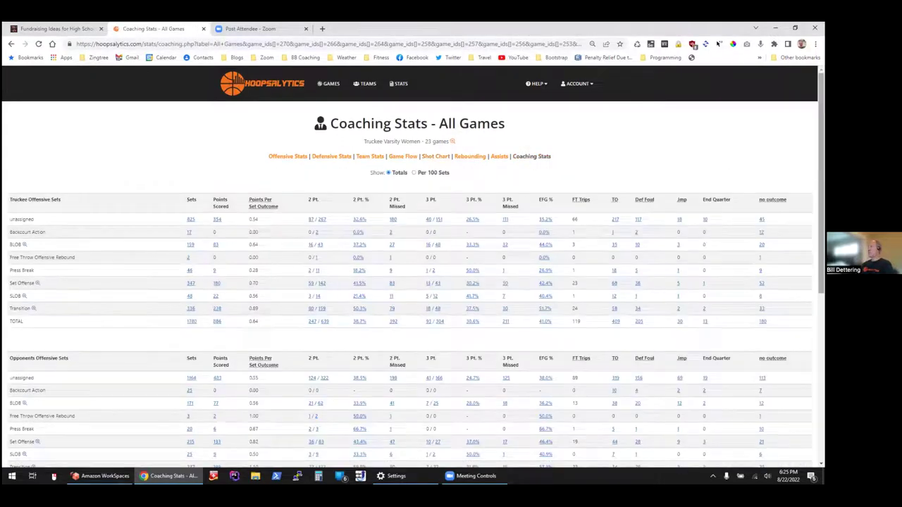
{"action": "scroll", "coordinate": [413, 268], "scroll_direction": "down", "scroll_amount": 5}
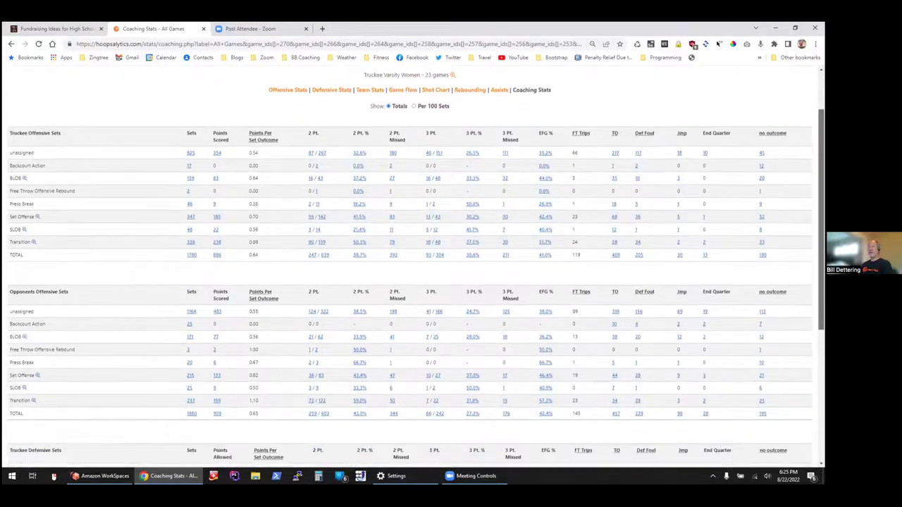
{"action": "scroll", "coordinate": [382, 327], "scroll_direction": "down", "scroll_amount": 1}
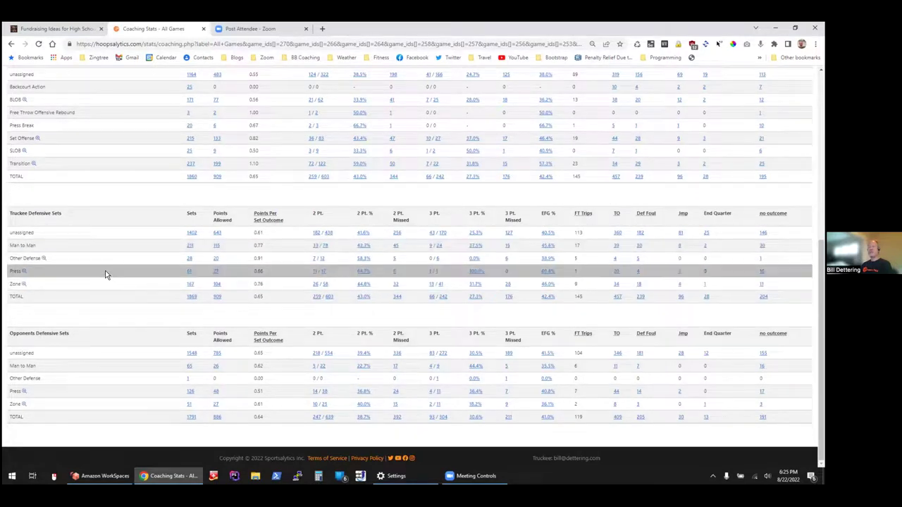
{"action": "left_click", "coordinate": [25, 285]}
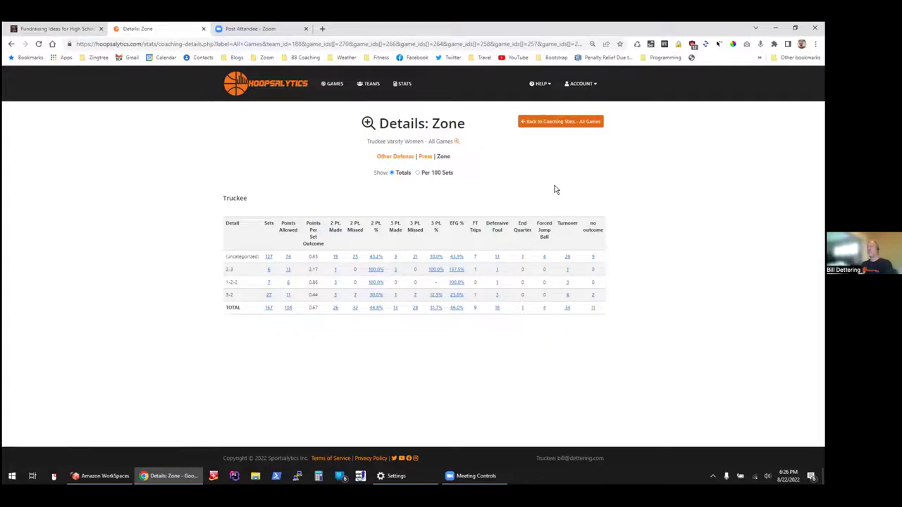
{"action": "left_click", "coordinate": [570, 129]}
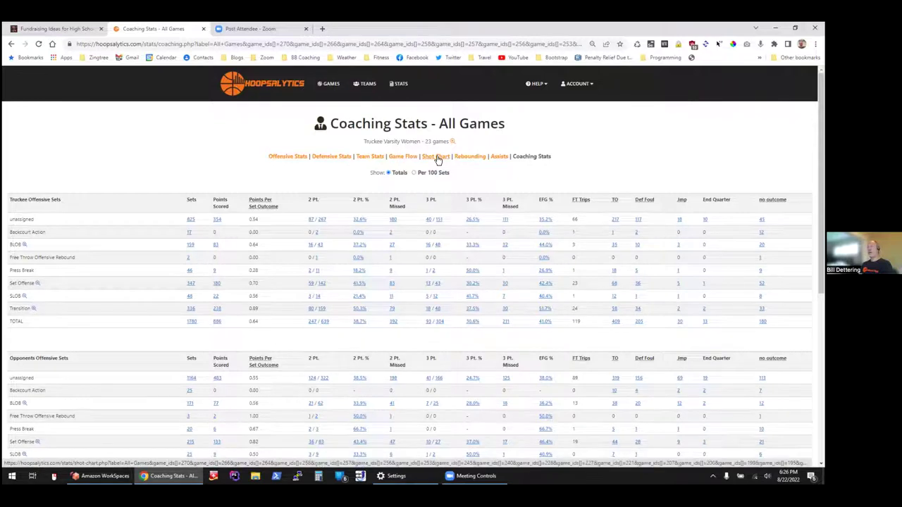
View the Defensive Stats for all games by lineups and look through the Truckee lineup table.
{"action": "left_click", "coordinate": [336, 158]}
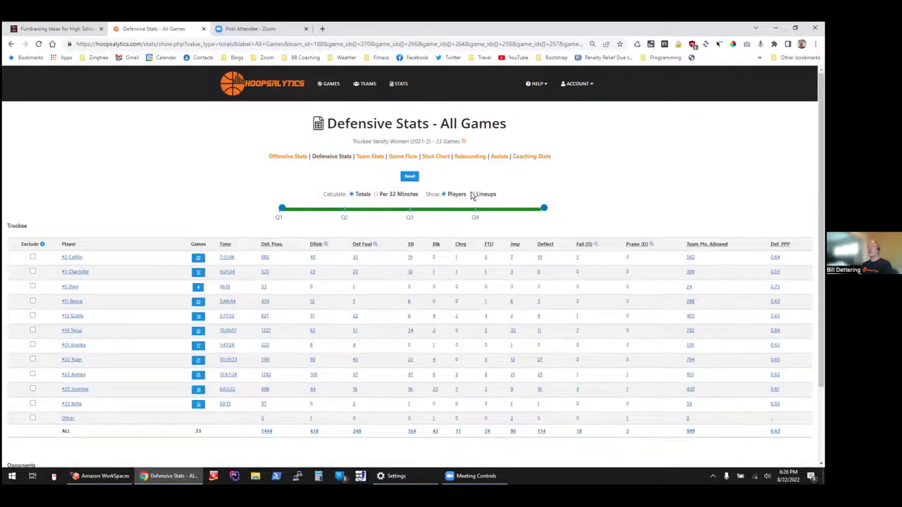
{"action": "left_click", "coordinate": [473, 195]}
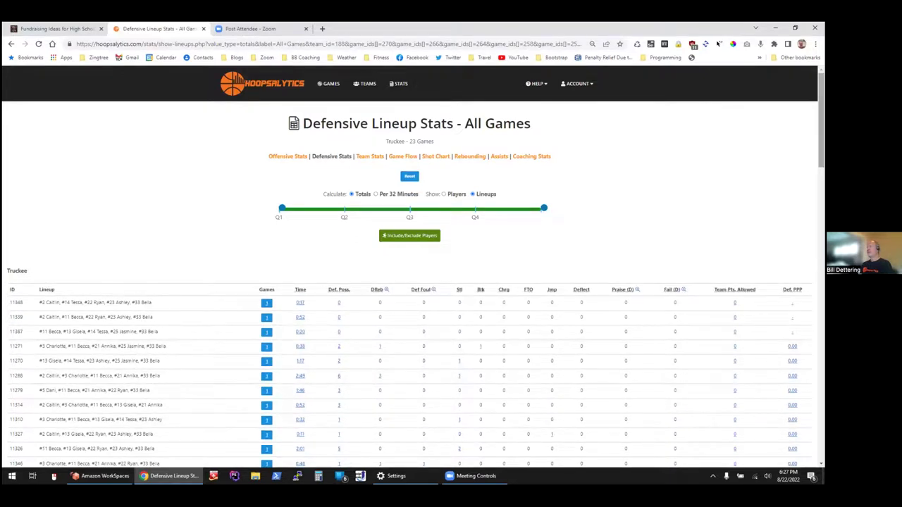
{"action": "scroll", "coordinate": [451, 282], "scroll_direction": "down", "scroll_amount": 5}
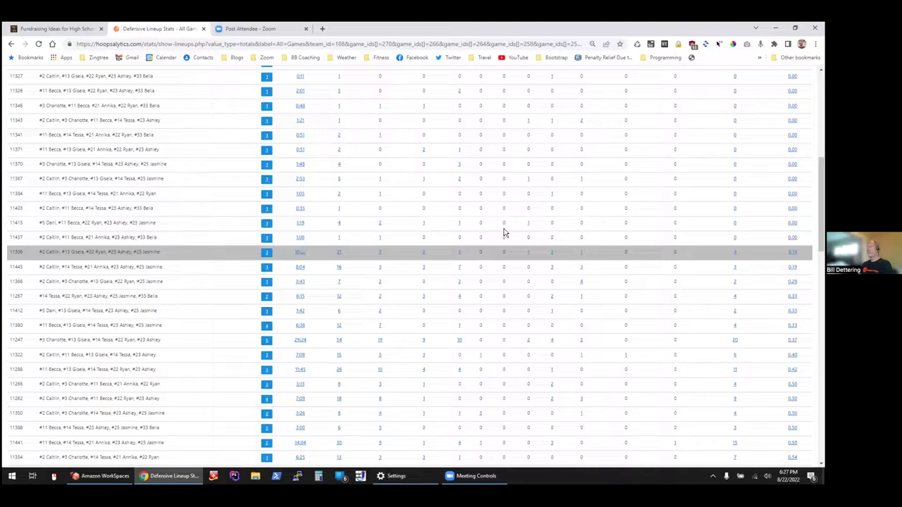
{"action": "scroll", "coordinate": [425, 160], "scroll_direction": "up", "scroll_amount": 5}
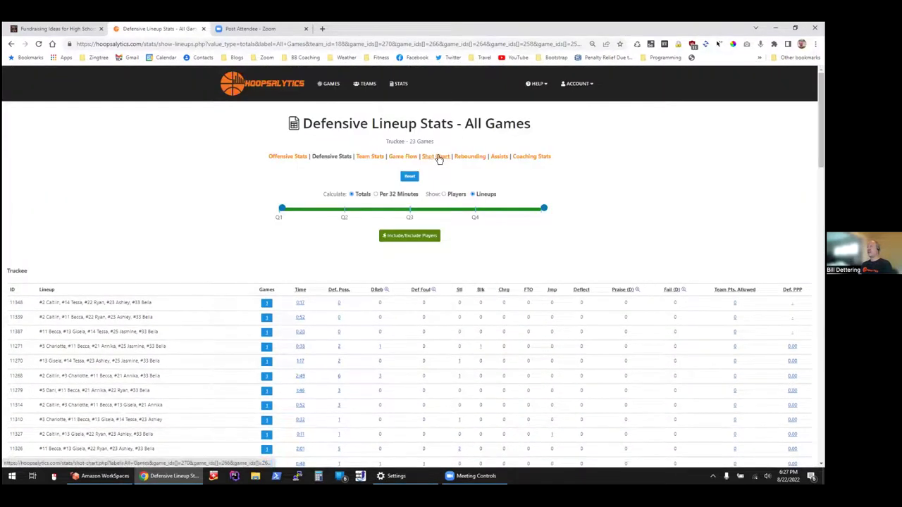
Show only the Opponents' 3 Pt shots in the all-games shot chart.
{"action": "left_click", "coordinate": [434, 158]}
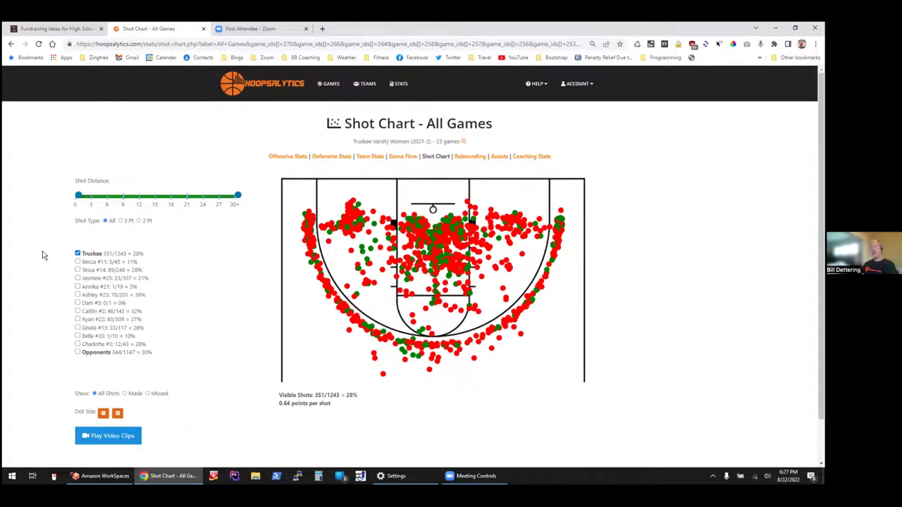
{"action": "left_click", "coordinate": [77, 353]}
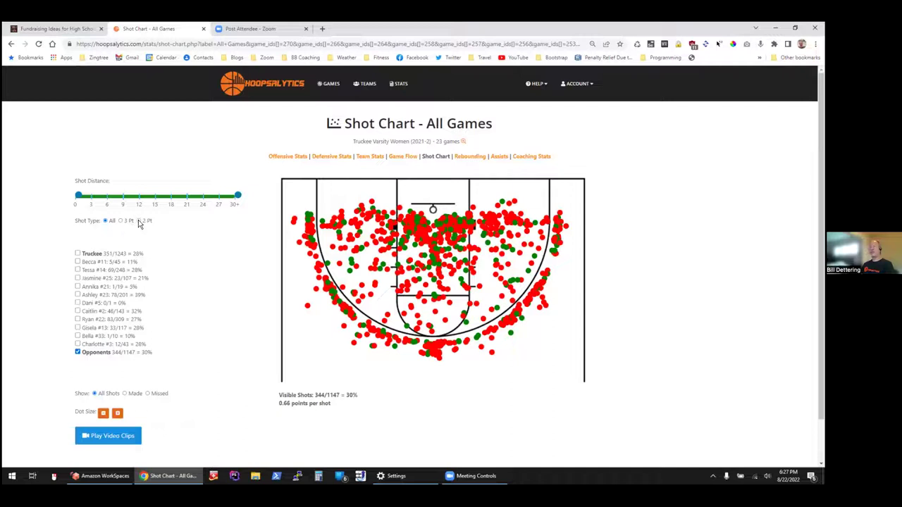
{"action": "left_click", "coordinate": [121, 221]}
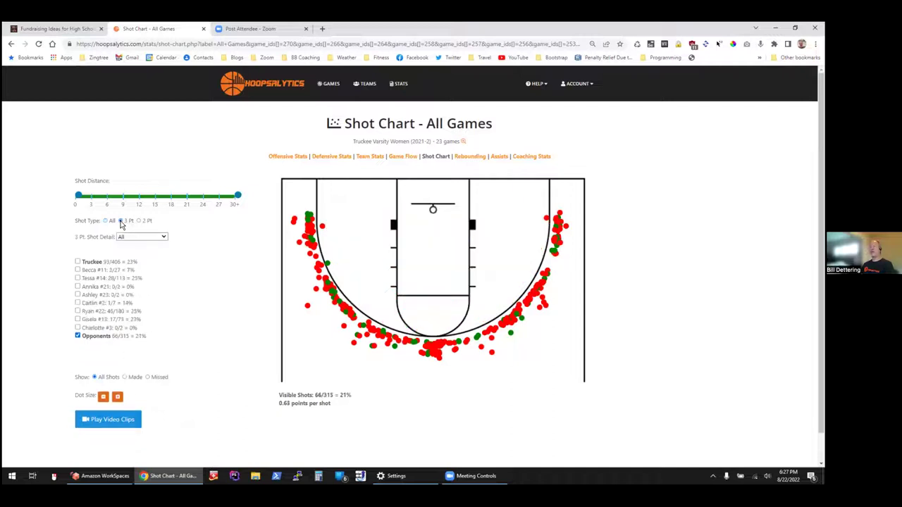
Limit the Opponents' chart to 2 Pt shots with the shot detail Runner, and view the made and missed shots separately.
{"action": "left_click", "coordinate": [163, 240]}
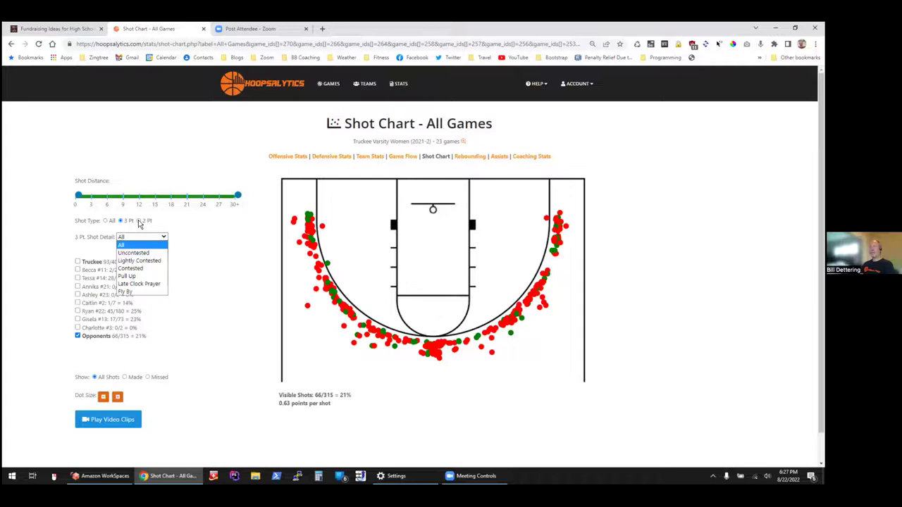
{"action": "left_click", "coordinate": [138, 221]}
{"action": "left_click", "coordinate": [162, 237]}
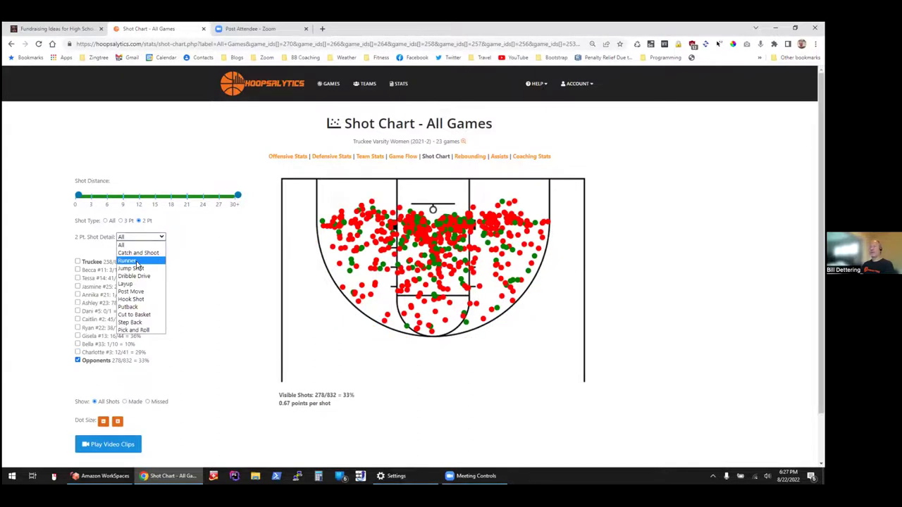
{"action": "left_click", "coordinate": [137, 262]}
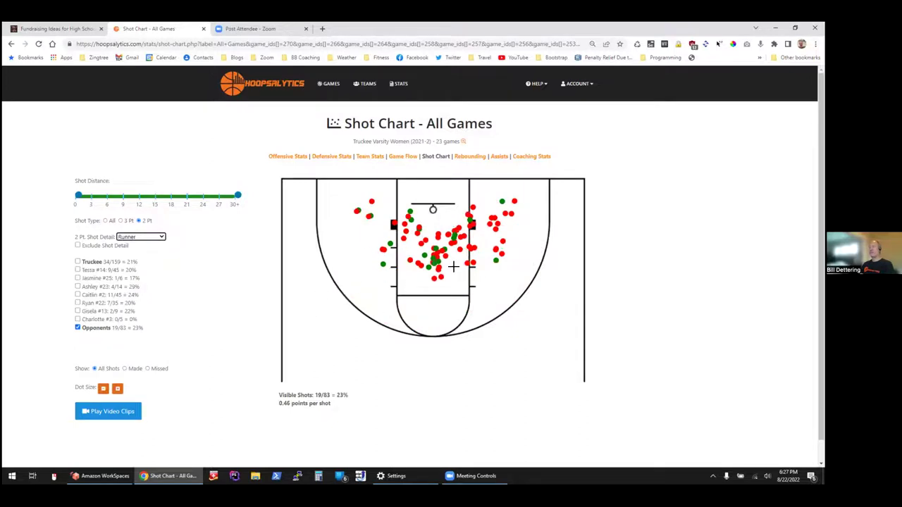
{"action": "left_click", "coordinate": [126, 369]}
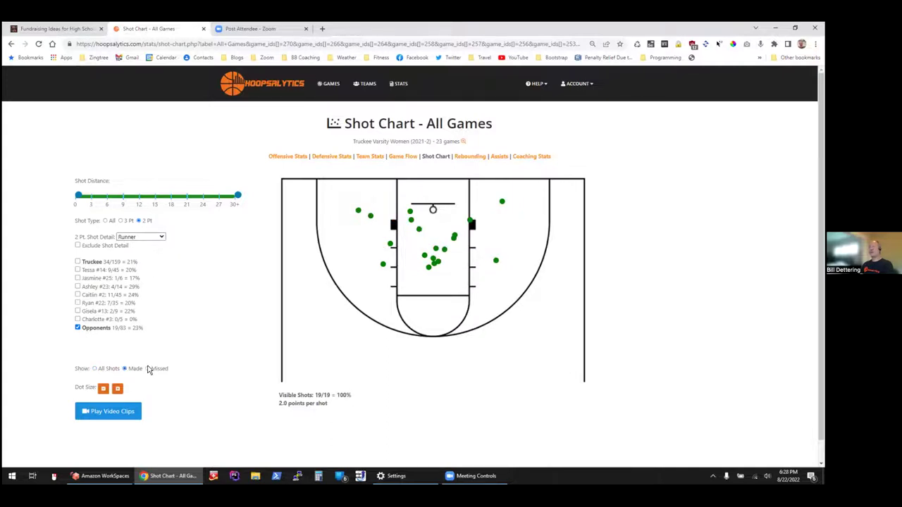
{"action": "left_click", "coordinate": [148, 369]}
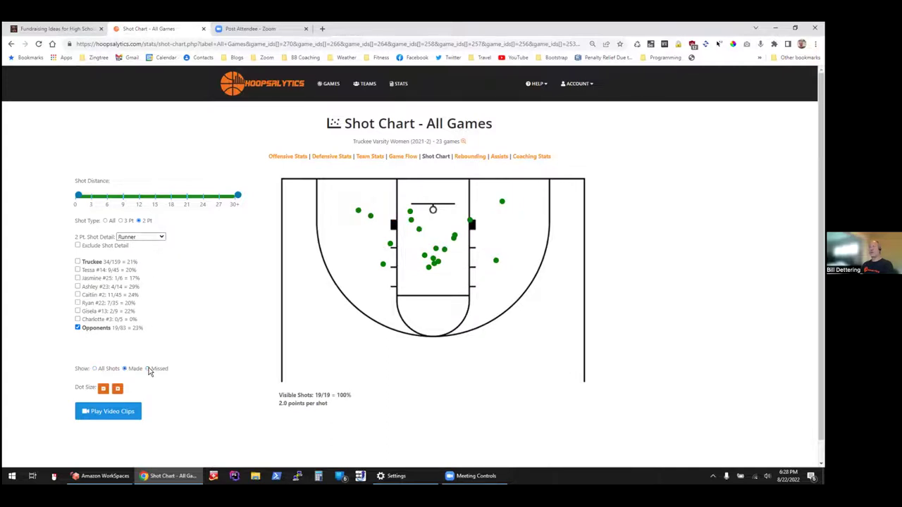
Change the 2 Pt shot detail to Catch and Shoot, view the missed and made shots separately, and restore all shots.
{"action": "left_click", "coordinate": [159, 238]}
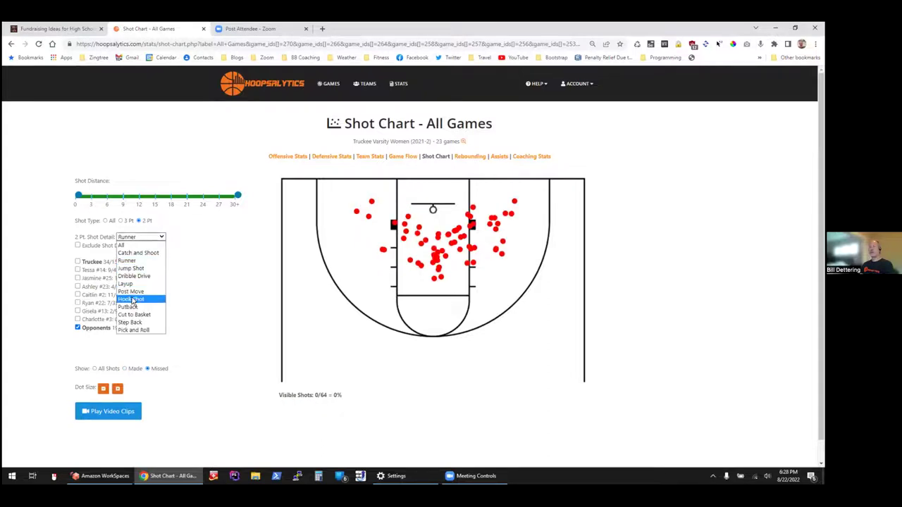
{"action": "left_click", "coordinate": [143, 254]}
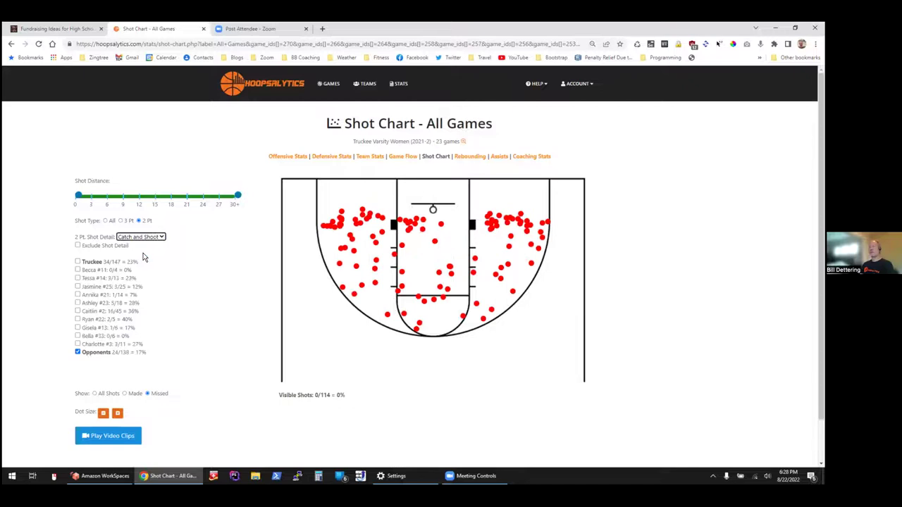
{"action": "left_click", "coordinate": [126, 394]}
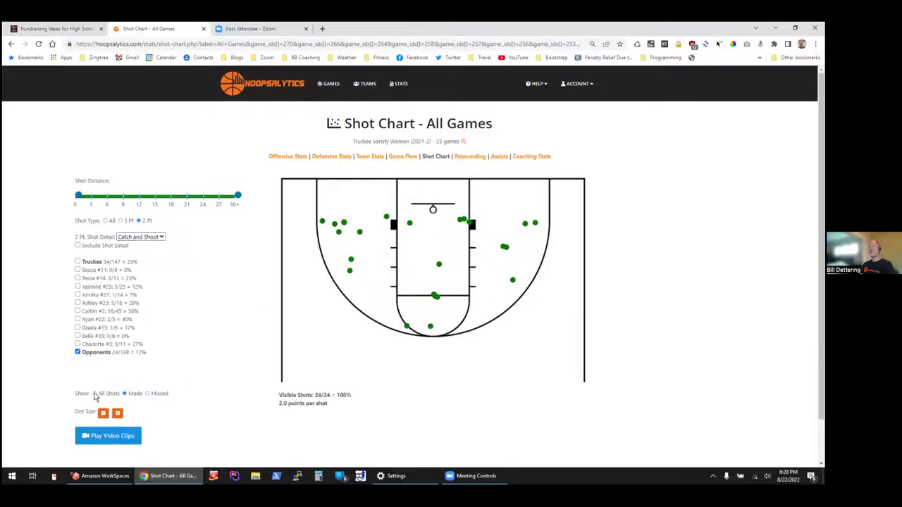
{"action": "left_click", "coordinate": [95, 394]}
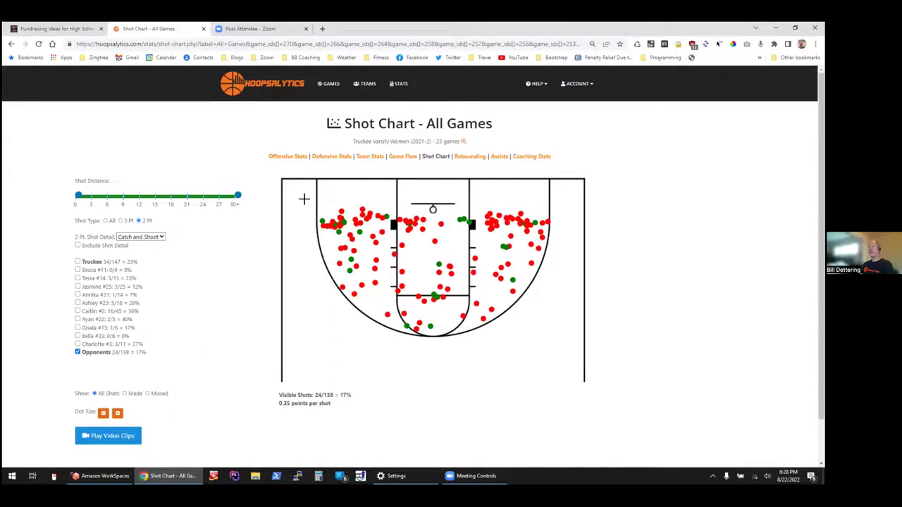
Isolate the Opponents' catch-and-shoot attempts near the baseline on each side of the lane in turn, then clear the area selection.
{"action": "left_click_drag", "start_coordinate": [306, 198], "coordinate": [393, 247]}
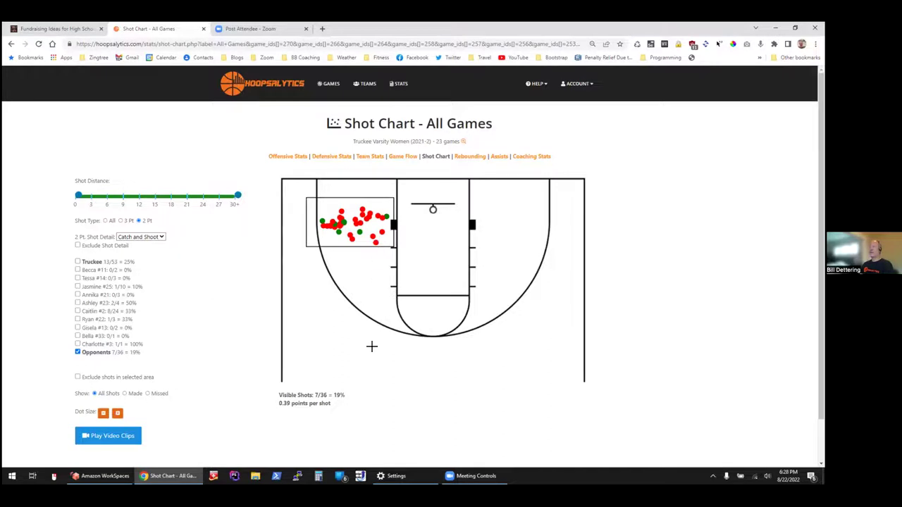
{"action": "left_click", "coordinate": [369, 278]}
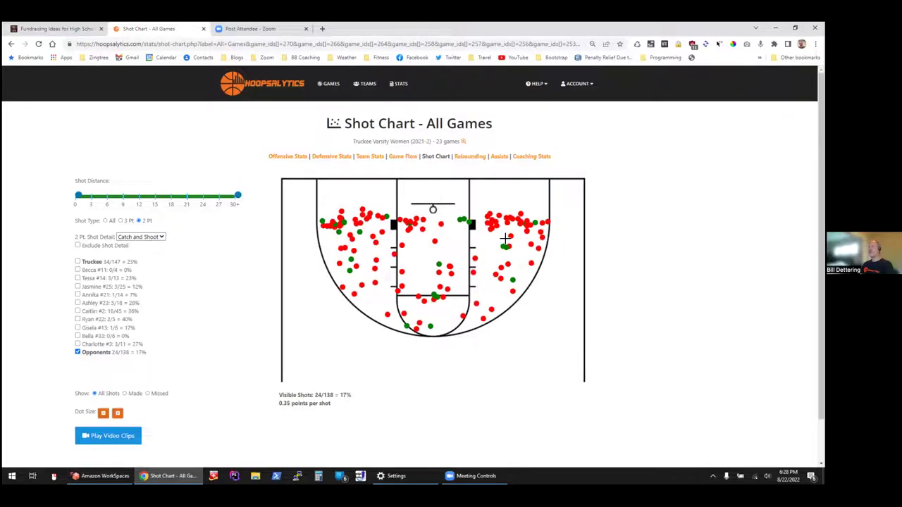
{"action": "mouse_move", "coordinate": [480, 199]}
{"action": "left_mouse_down"}
{"action": "mouse_move", "coordinate": [511, 233]}
{"action": "mouse_move", "coordinate": [555, 241]}
{"action": "left_mouse_up"}
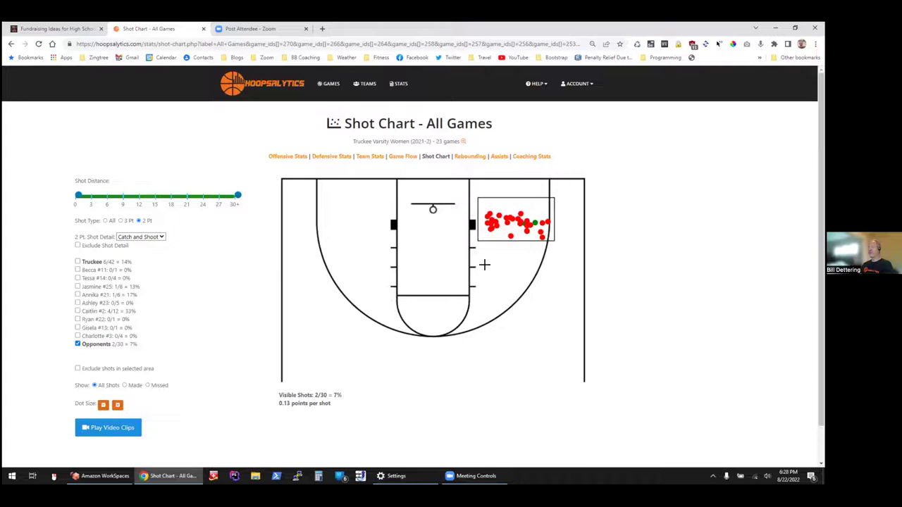
{"action": "left_click", "coordinate": [434, 254]}
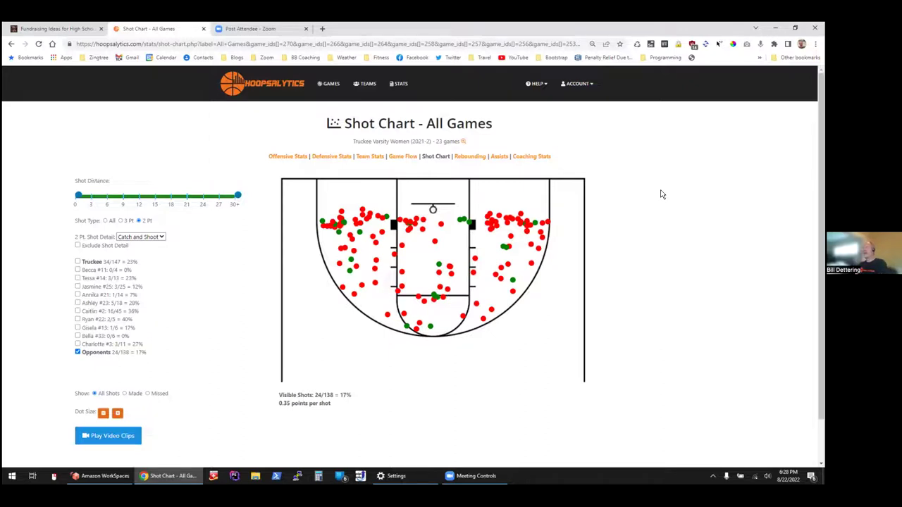
Show only Truckee's offensive rebounds in the all-games Rebounding chart, with smaller dots.
{"action": "left_click", "coordinate": [469, 159]}
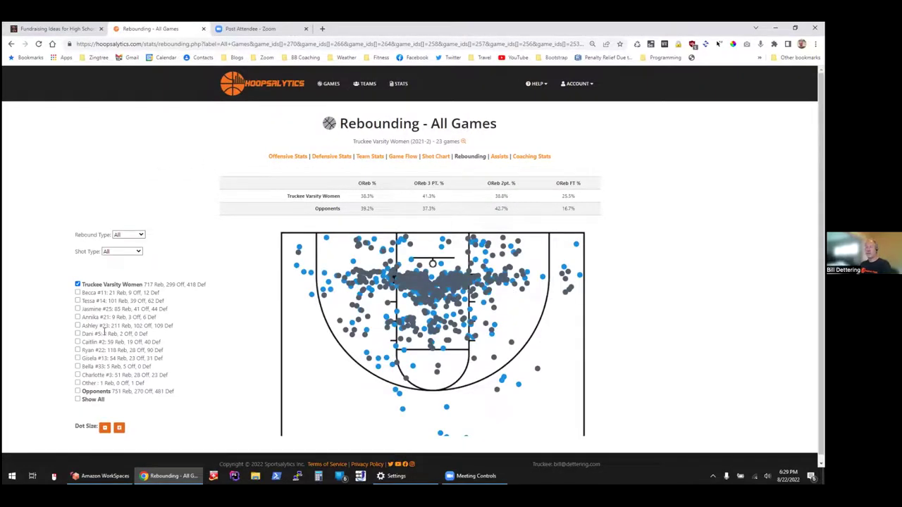
{"action": "left_click", "coordinate": [104, 428]}
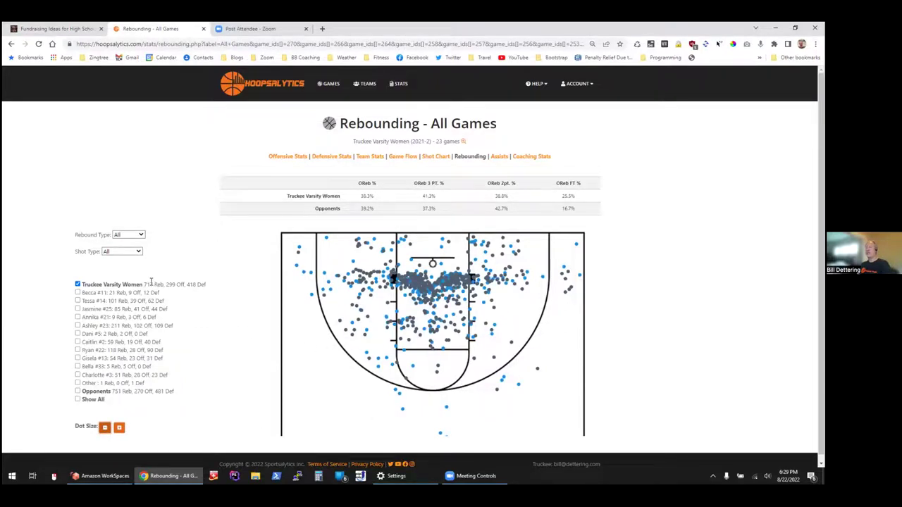
{"action": "mouse_move", "coordinate": [402, 412]}
{"action": "left_click", "coordinate": [140, 235]}
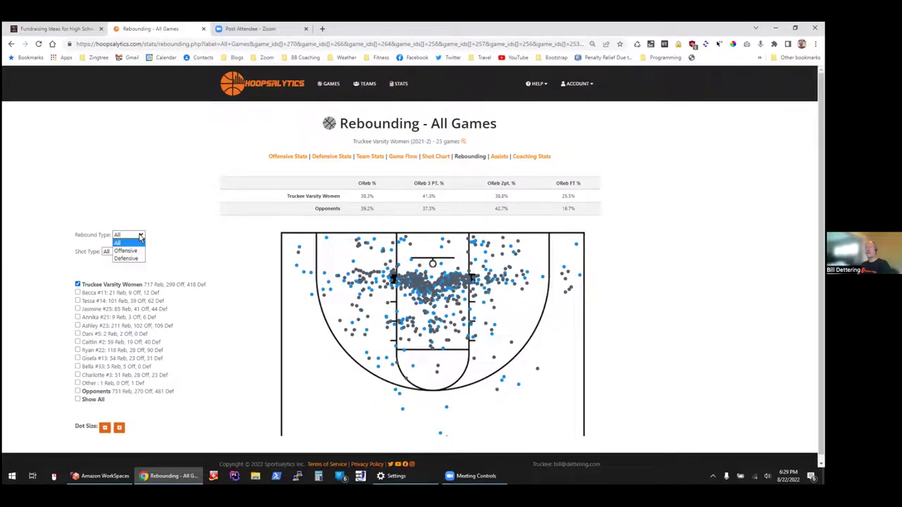
{"action": "left_click", "coordinate": [127, 251]}
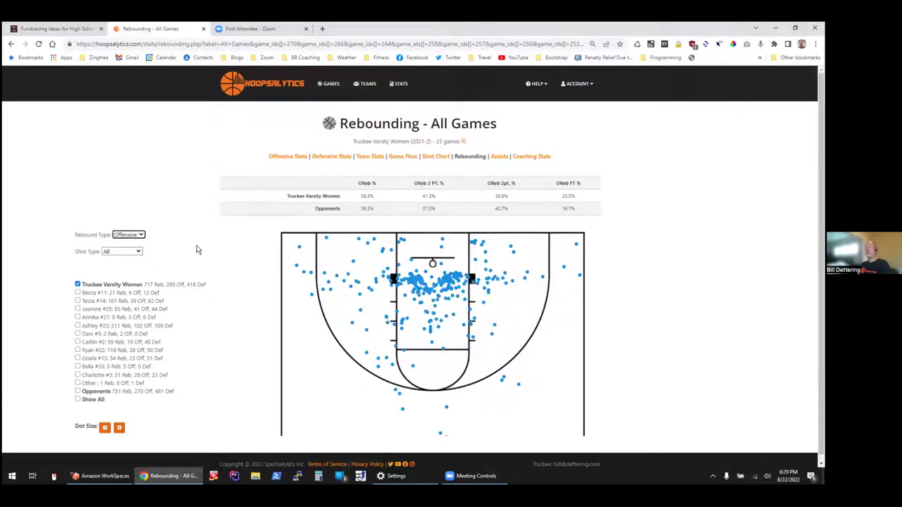
Limit Truckee's offensive rebounds to those from 3 Pt shots, and expand the rebound type to All.
{"action": "left_click", "coordinate": [139, 252]}
{"action": "left_click", "coordinate": [124, 276]}
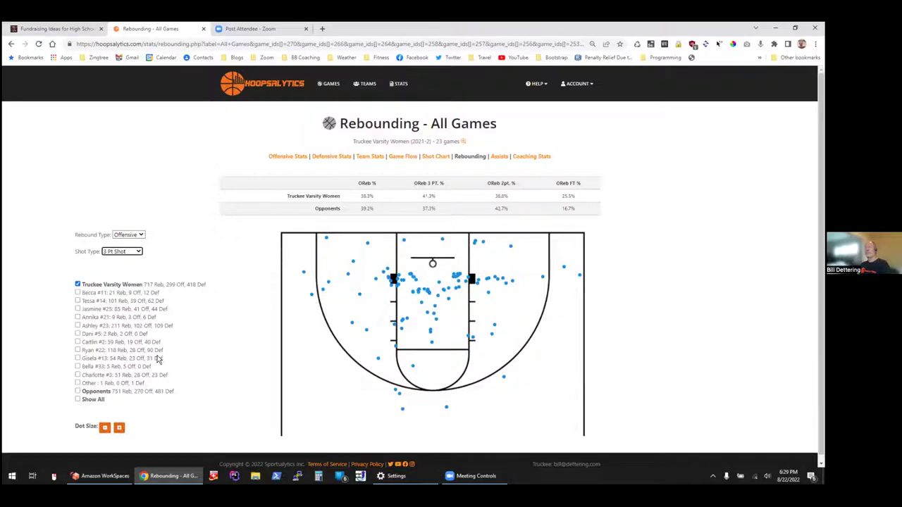
{"action": "left_click", "coordinate": [140, 236]}
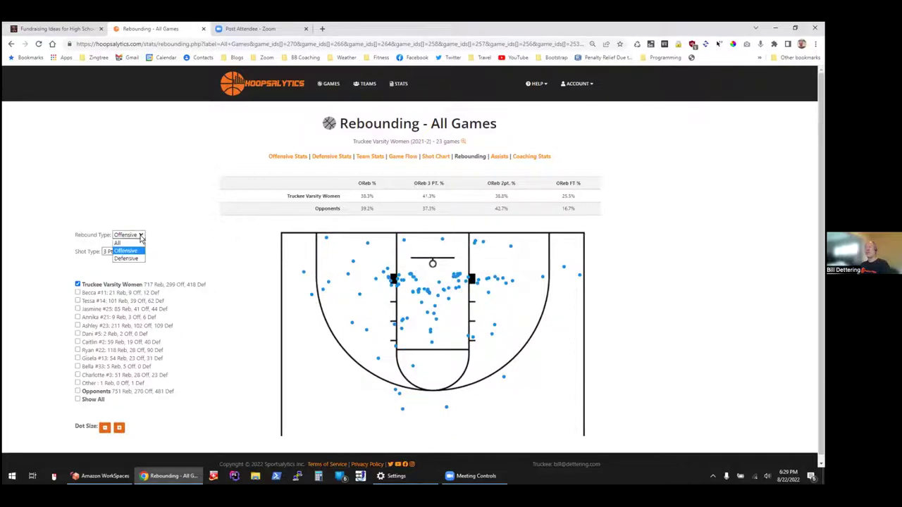
{"action": "left_click", "coordinate": [128, 243]}
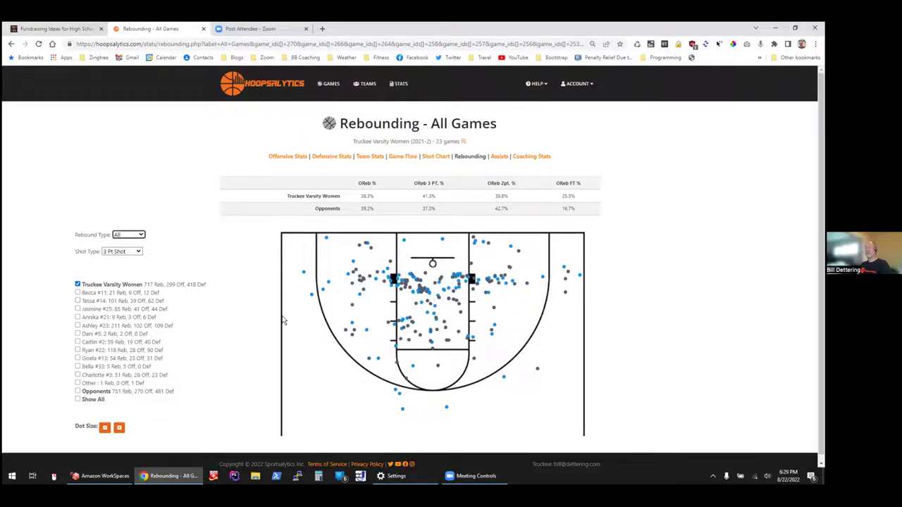
View Truckee's rebounds from 2 Pt shots and free throws in turn, and show the free-throw rebounds for all players and both teams.
{"action": "left_click", "coordinate": [137, 252]}
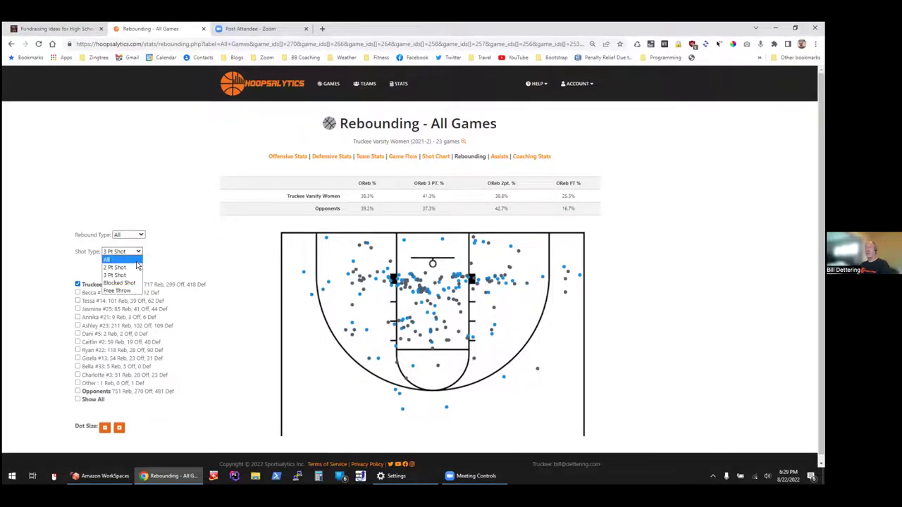
{"action": "left_click", "coordinate": [128, 271]}
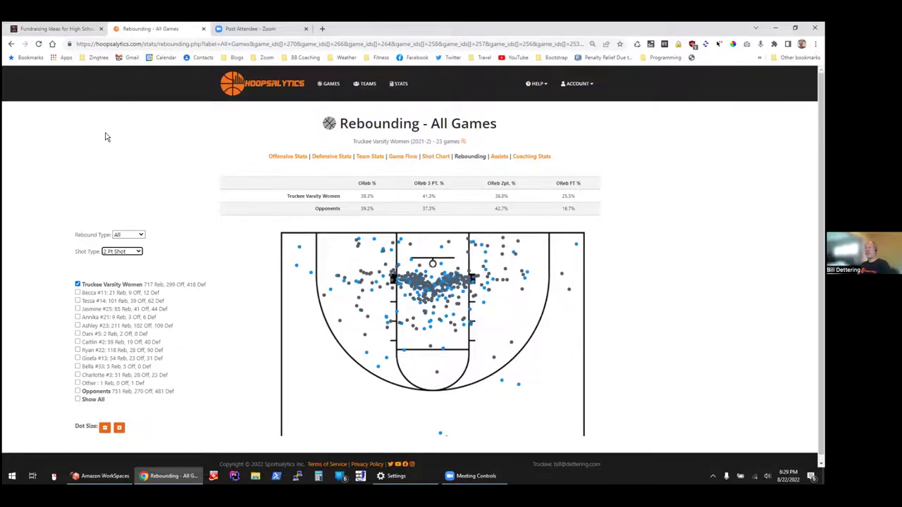
{"action": "left_click", "coordinate": [140, 253]}
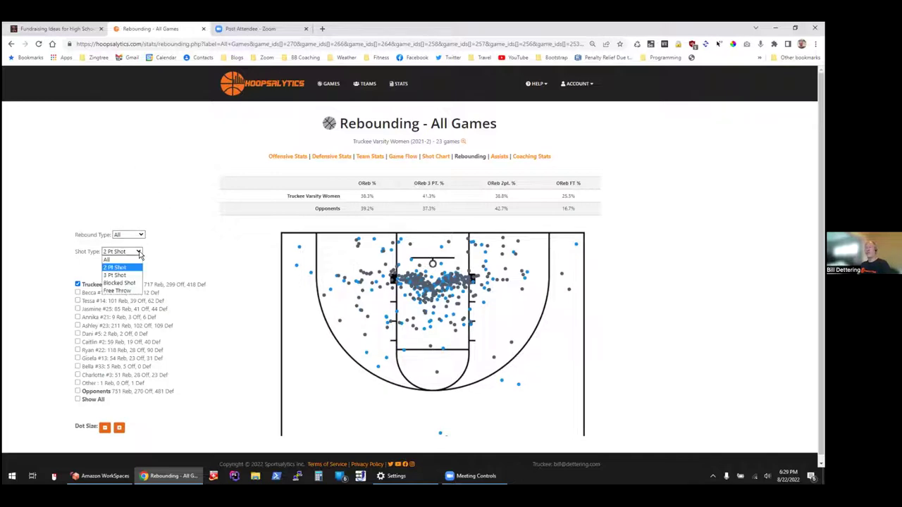
{"action": "left_click", "coordinate": [132, 291]}
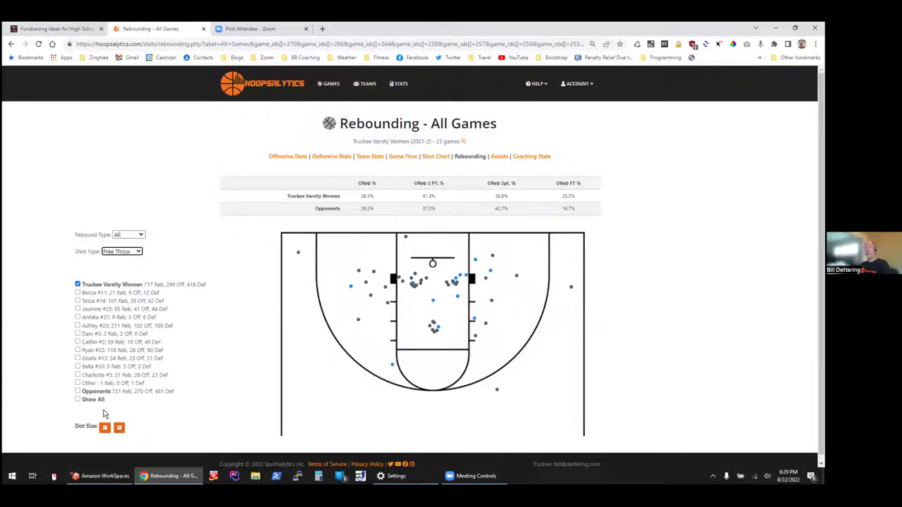
{"action": "left_click", "coordinate": [77, 400]}
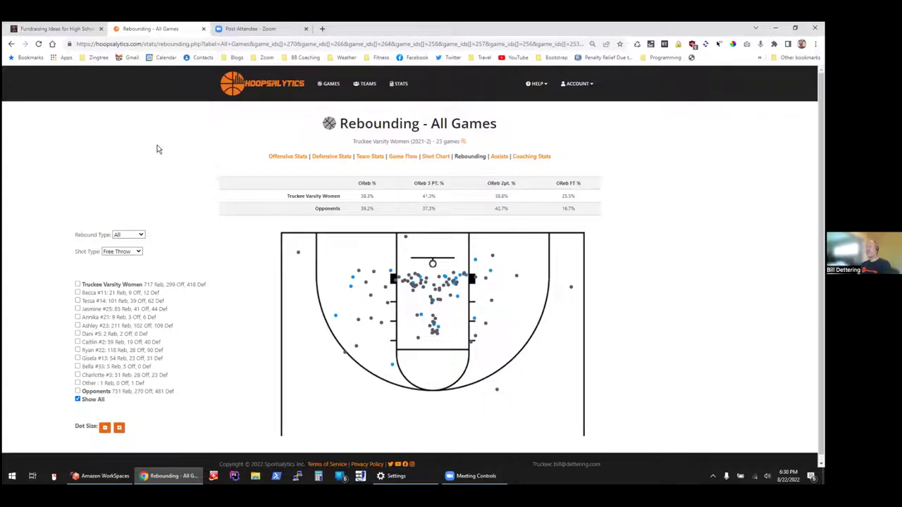
Open the all-games Assists page and view Truckee's Assist Chart for Set Offense Only, for 3 Pt set-offense shots, and for 3 Pt shots from any set.
{"action": "left_click", "coordinate": [501, 158]}
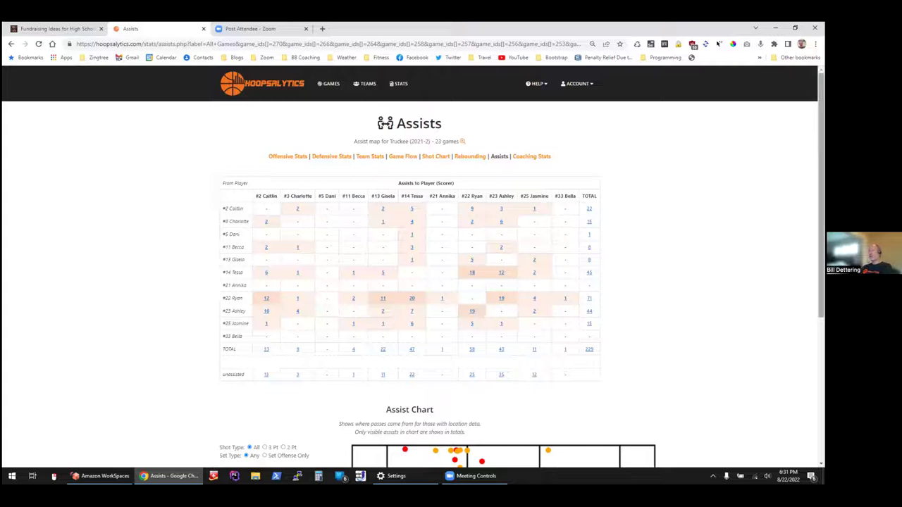
{"action": "scroll", "coordinate": [451, 268], "scroll_direction": "down", "scroll_amount": 5}
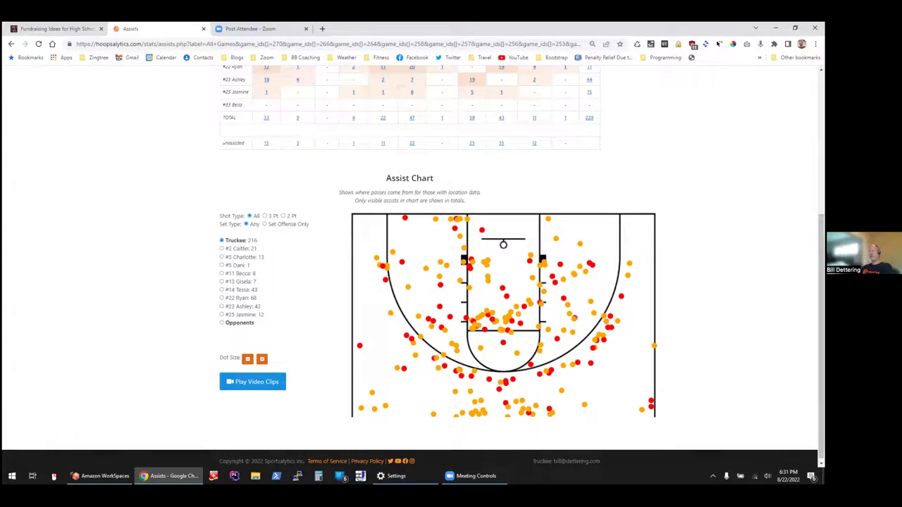
{"action": "left_click", "coordinate": [264, 224]}
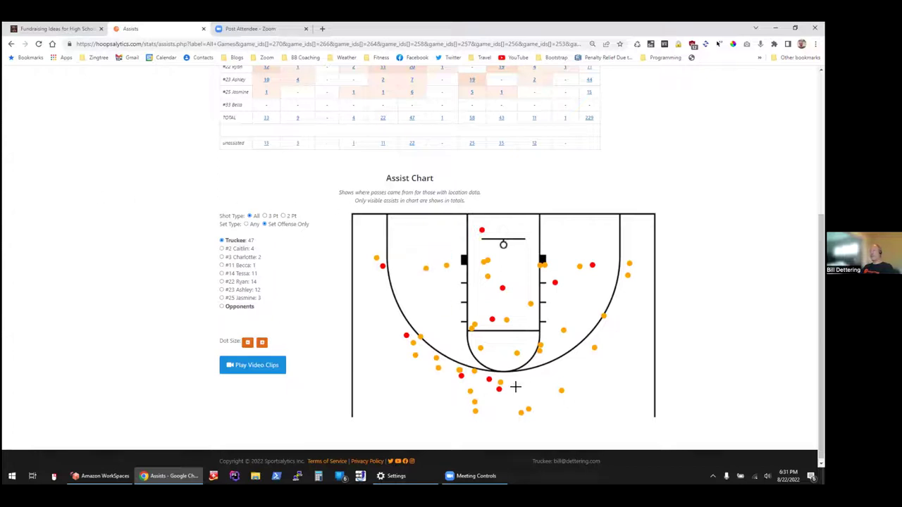
{"action": "mouse_move", "coordinate": [500, 389]}
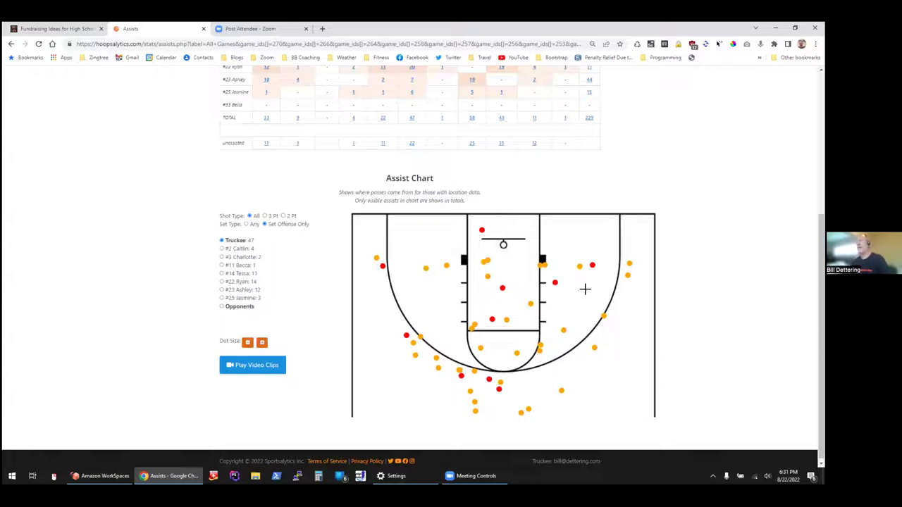
{"action": "left_click", "coordinate": [265, 216]}
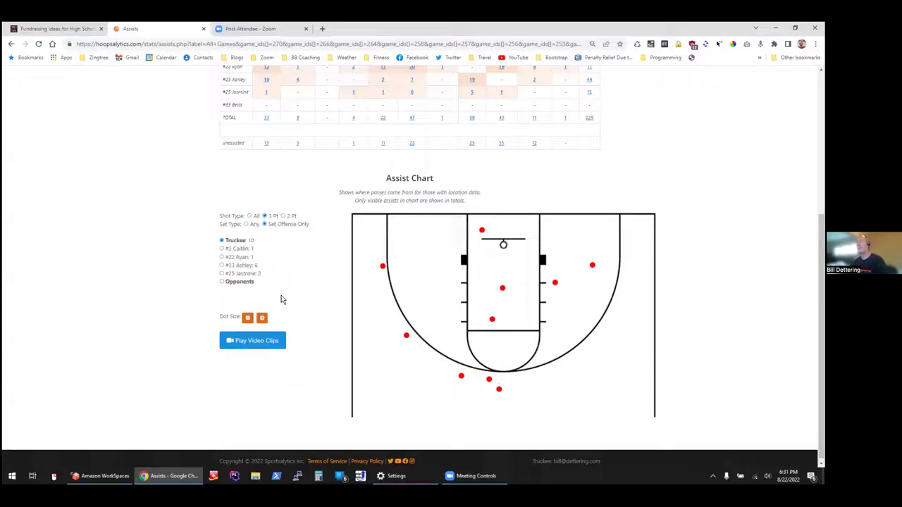
{"action": "left_click", "coordinate": [246, 224]}
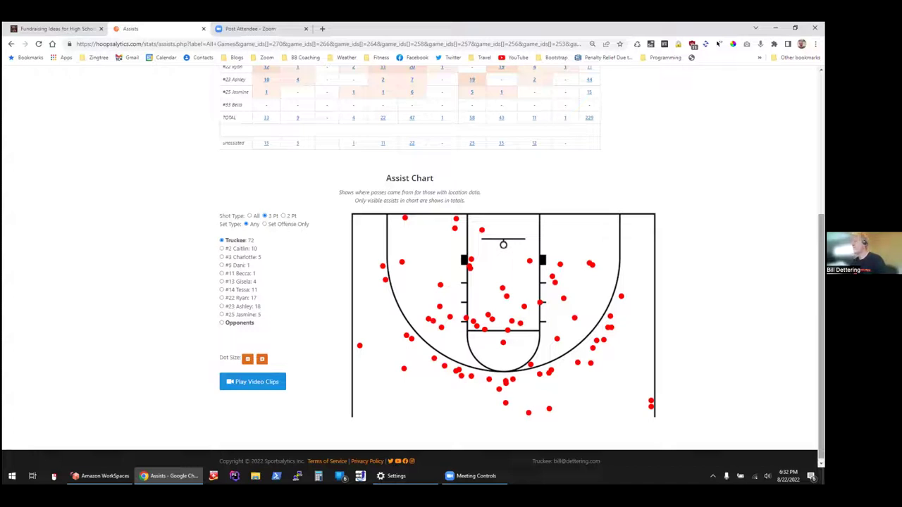
Go to Truckee's season and multiple game stats and select only the close games.
{"action": "scroll", "coordinate": [600, 125], "scroll_direction": "up", "scroll_amount": 5}
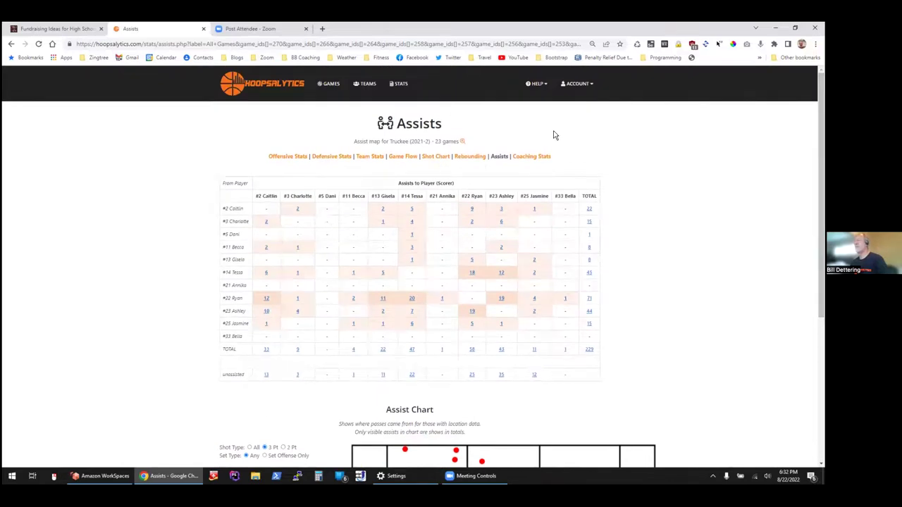
{"action": "left_click", "coordinate": [330, 85]}
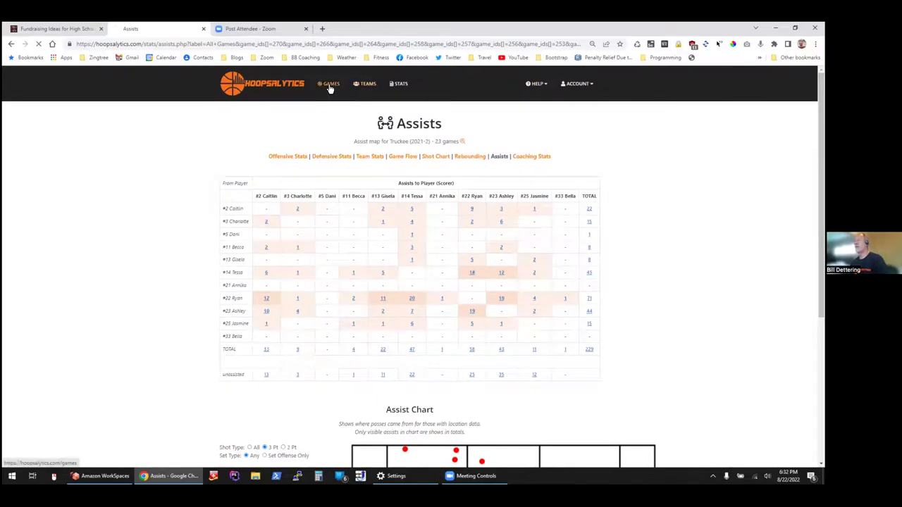
{"action": "left_click", "coordinate": [247, 199]}
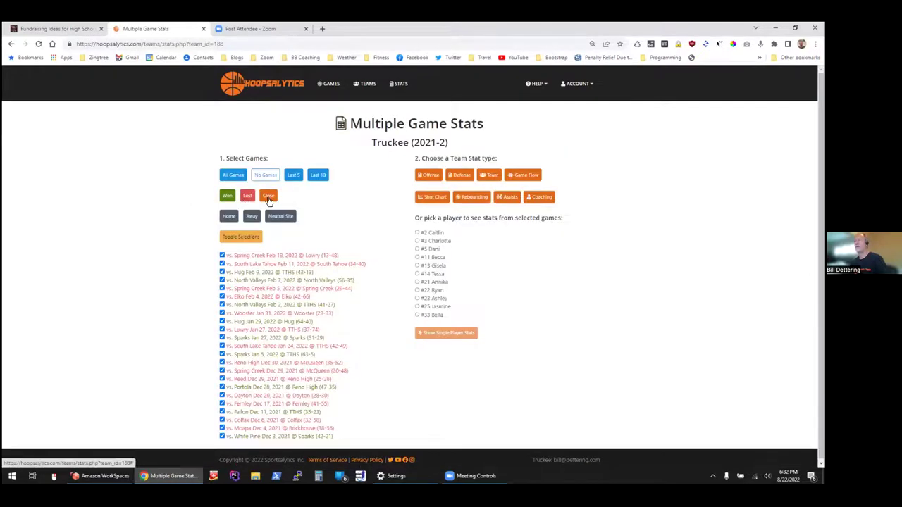
{"action": "left_click", "coordinate": [269, 197]}
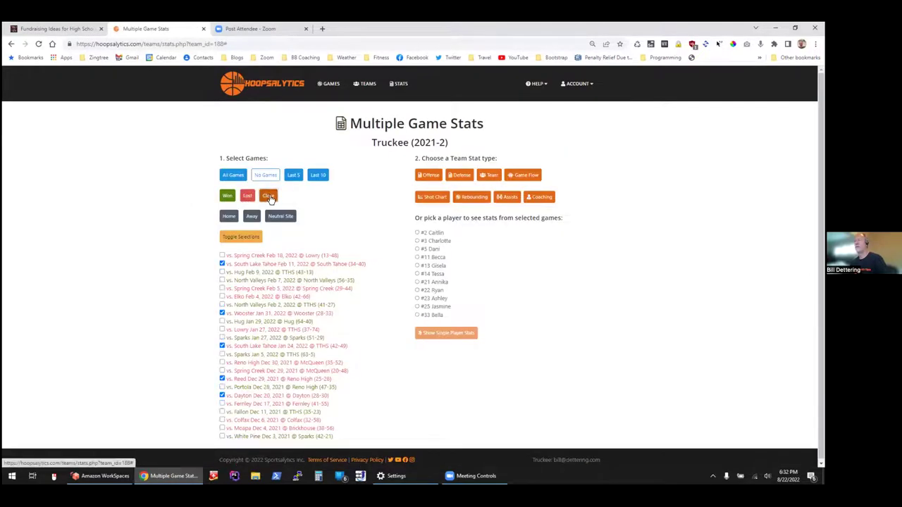
Show the offensive stats for the close games, with the time range narrowed to the fourth quarter.
{"action": "left_click", "coordinate": [430, 176]}
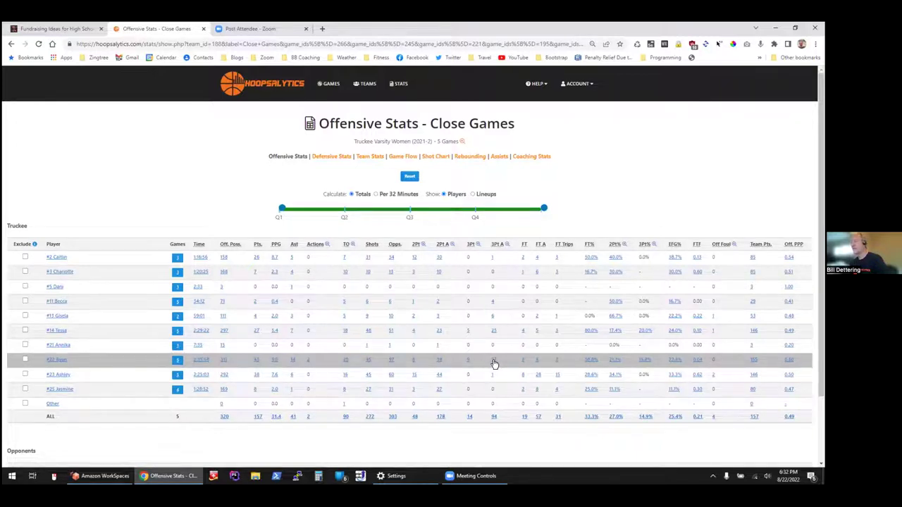
{"action": "mouse_move", "coordinate": [282, 209]}
{"action": "left_click_drag", "start_coordinate": [282, 209], "coordinate": [478, 209]}
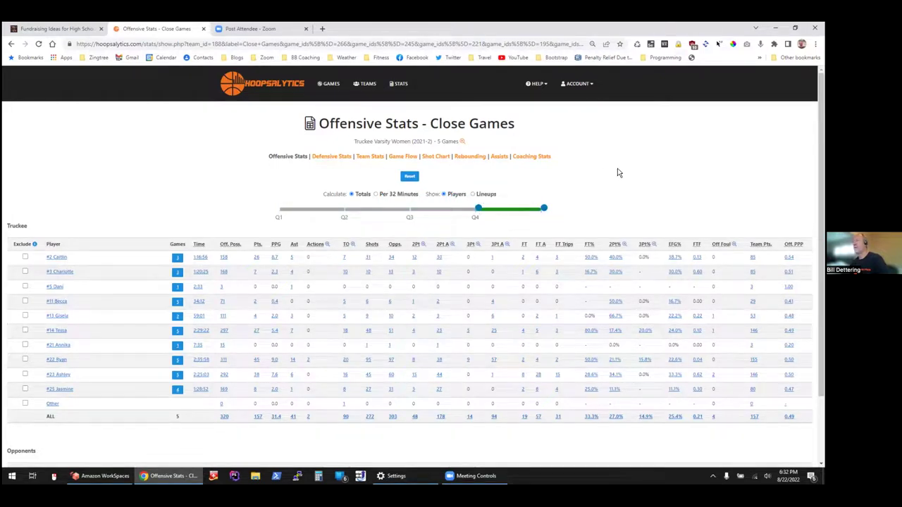
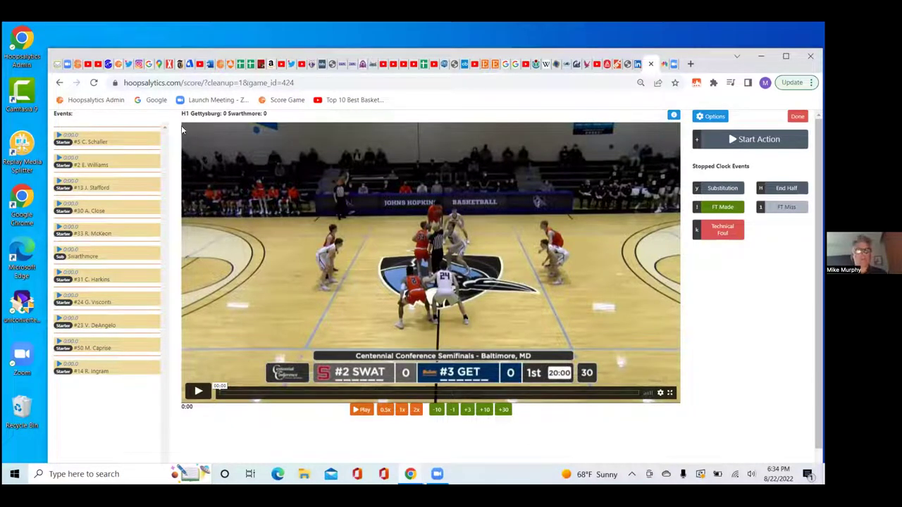
Review the home team's five-player selection in a Substitution for the Gettysburg–Swarthmore game, and cancel the substitution.
{"action": "left_click", "coordinate": [722, 189]}
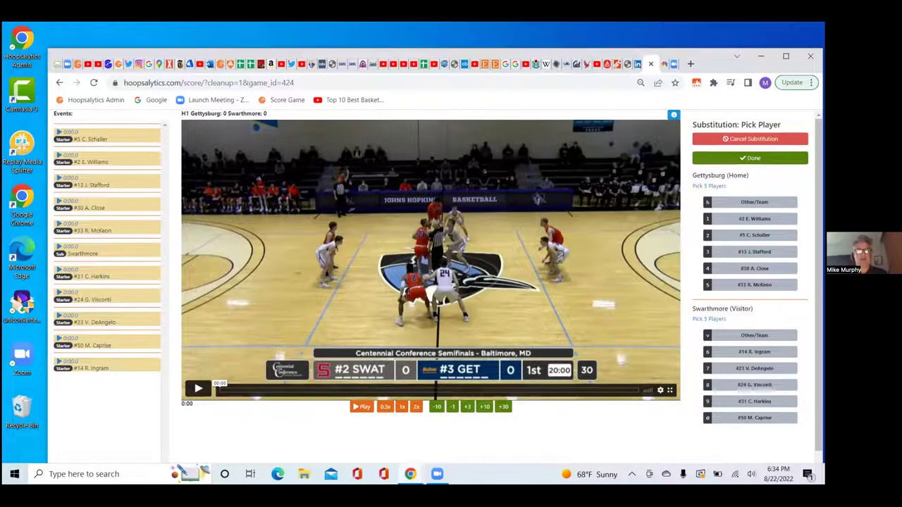
{"action": "left_click", "coordinate": [704, 186]}
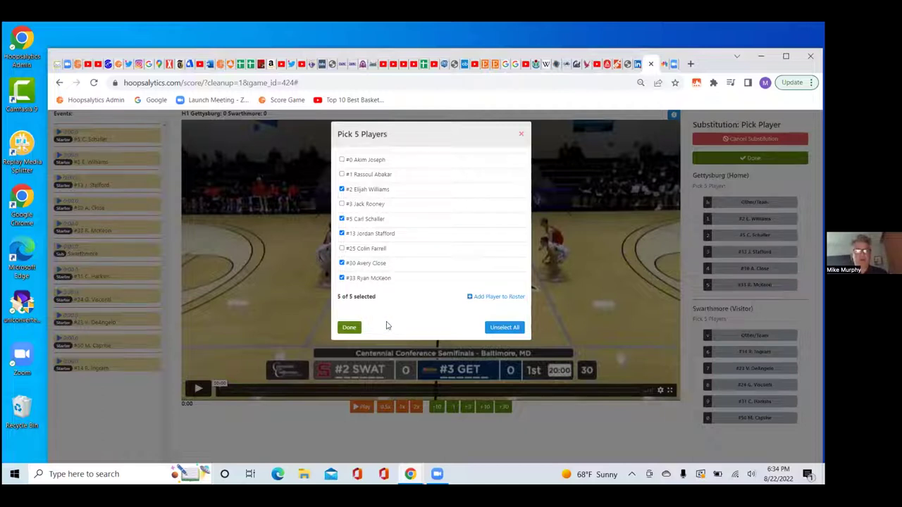
{"action": "left_click", "coordinate": [351, 327]}
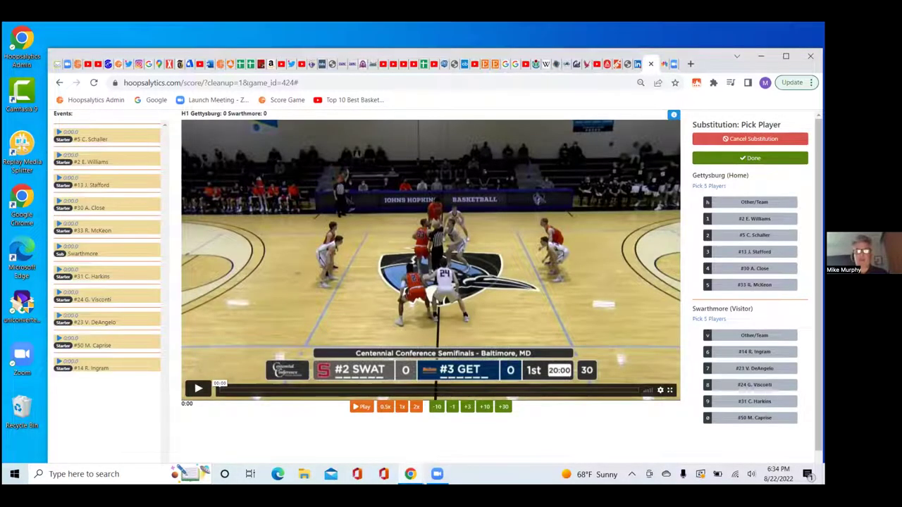
{"action": "left_click", "coordinate": [733, 140]}
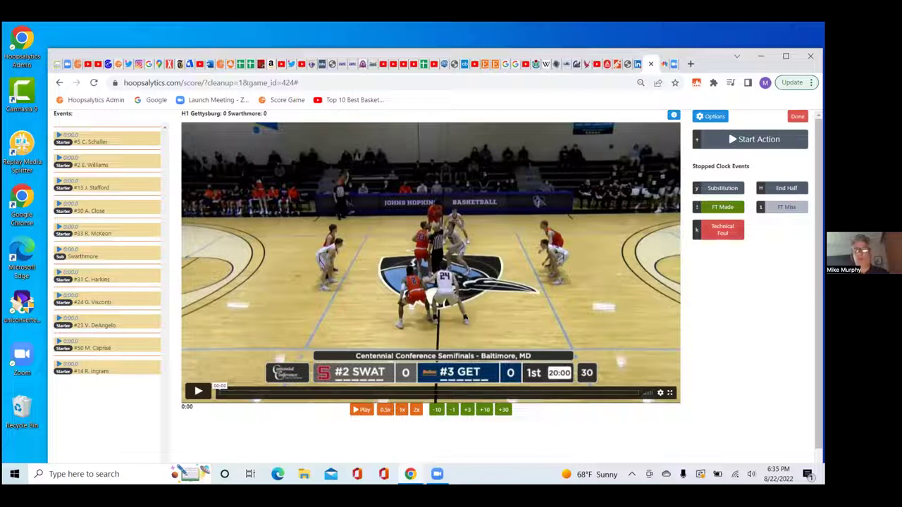
Turn on Get Rebound Location, Get Assist Location and Offense/Defense Set Type in the scoring options and apply them.
{"action": "left_click", "coordinate": [712, 117]}
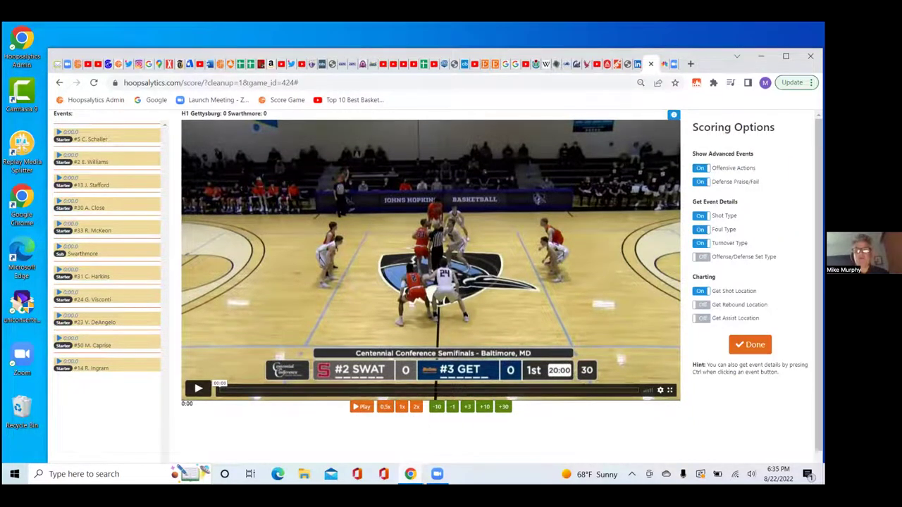
{"action": "left_click", "coordinate": [701, 304]}
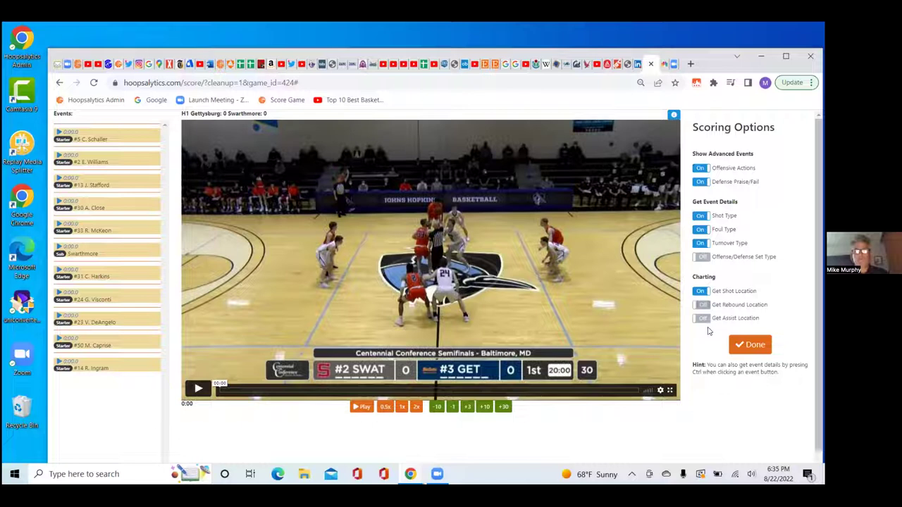
{"action": "left_click", "coordinate": [702, 318]}
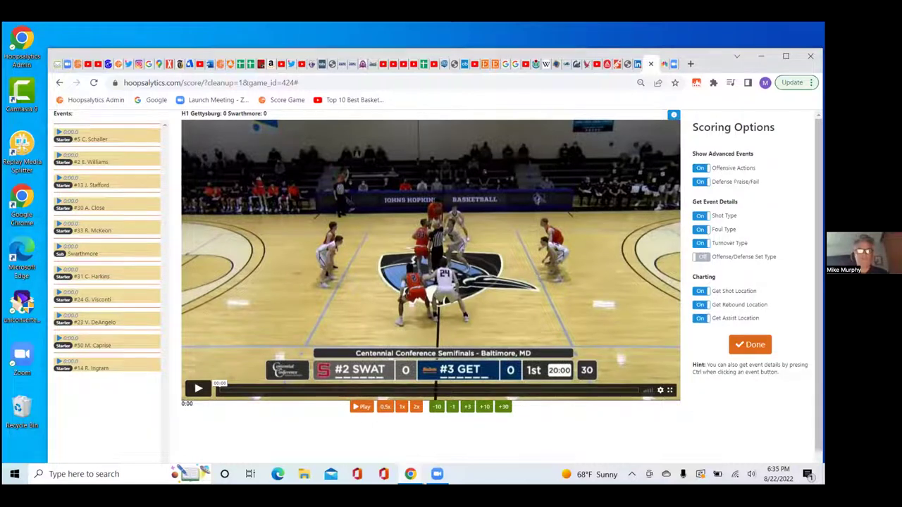
{"action": "left_click", "coordinate": [701, 256]}
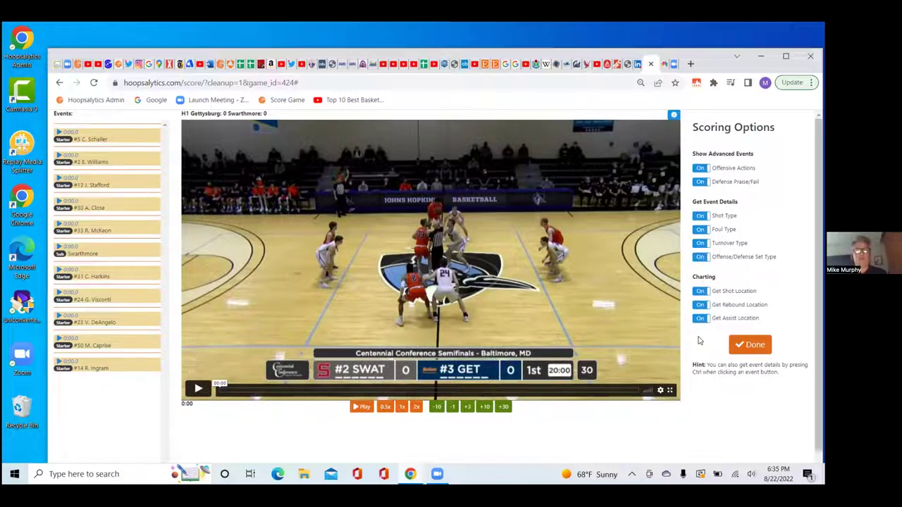
{"action": "left_click", "coordinate": [739, 344]}
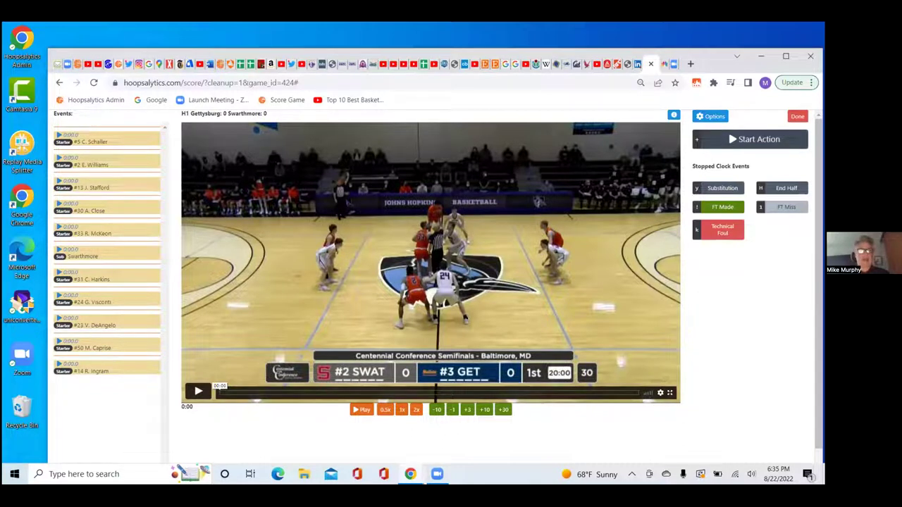
Record the start of action at the opening tip-off and start playing the game video.
{"action": "key", "text": "space"}
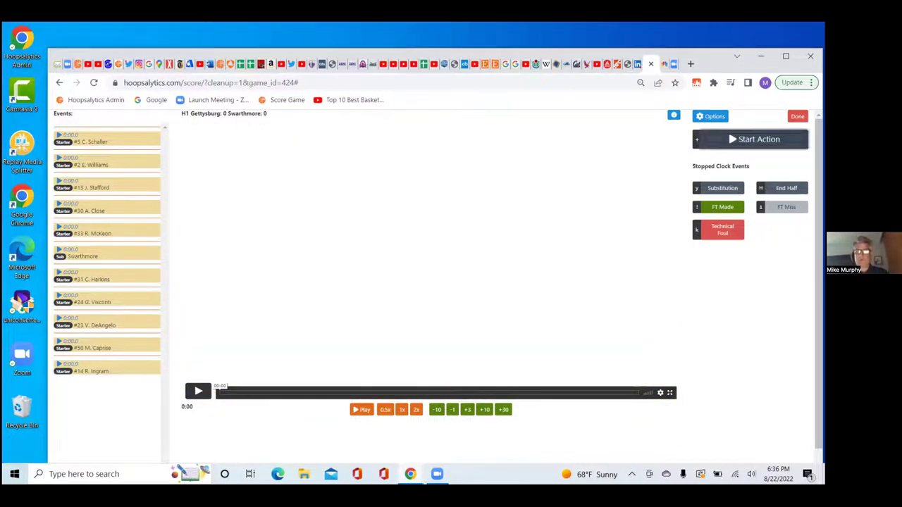
{"action": "key", "text": "plus"}
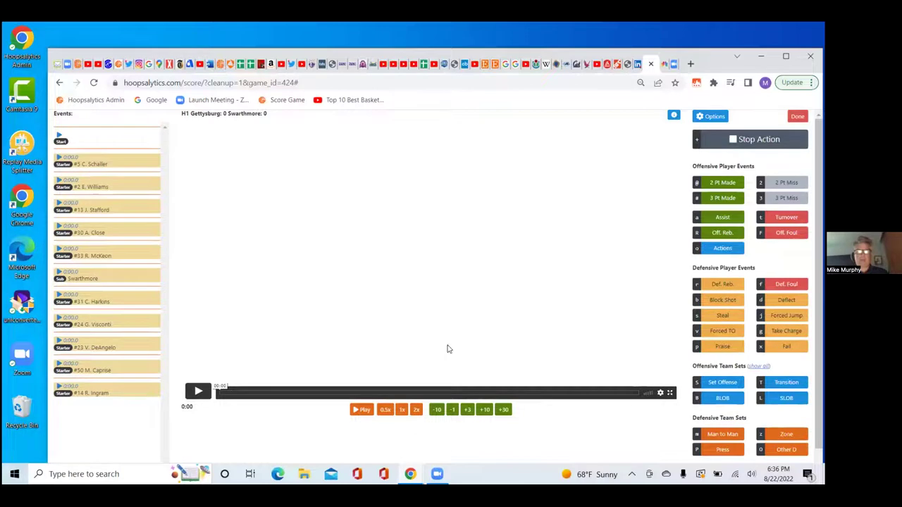
{"action": "left_click", "coordinate": [199, 391]}
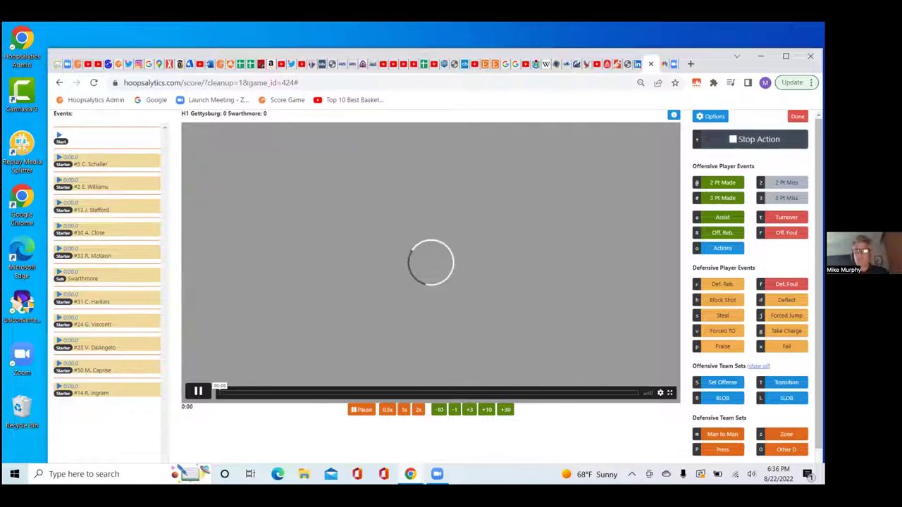
Leave the scoring session and reopen Game #3 vs. Gettysburg (Apr 1, 2022 @ Demo) for scoring.
{"action": "left_click", "coordinate": [797, 116]}
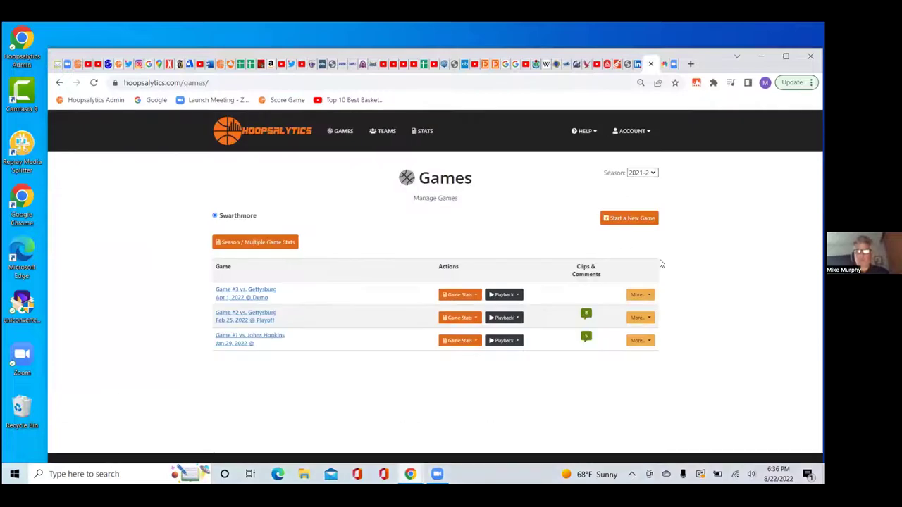
{"action": "left_click", "coordinate": [647, 296]}
{"action": "left_click", "coordinate": [650, 311]}
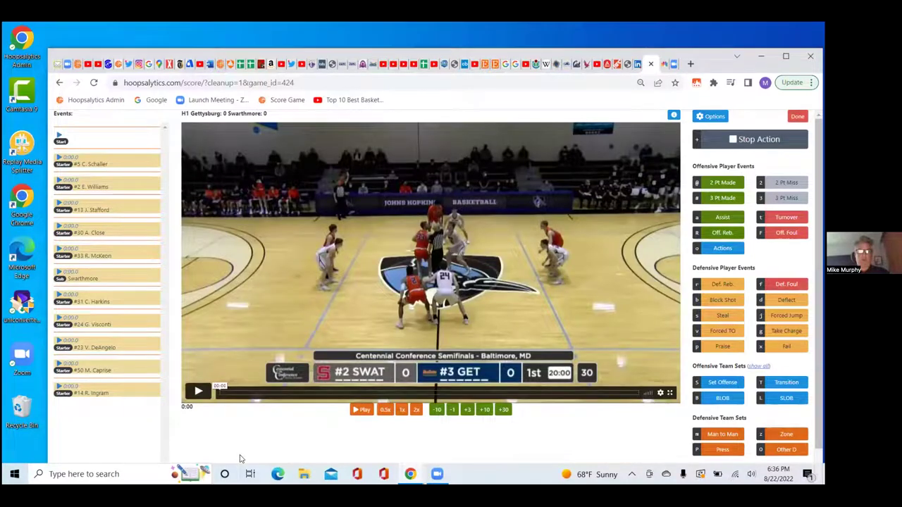
Play the game video, record a stop and restart of action at about 0:07, and pause at 0:15.
{"action": "key", "text": "space"}
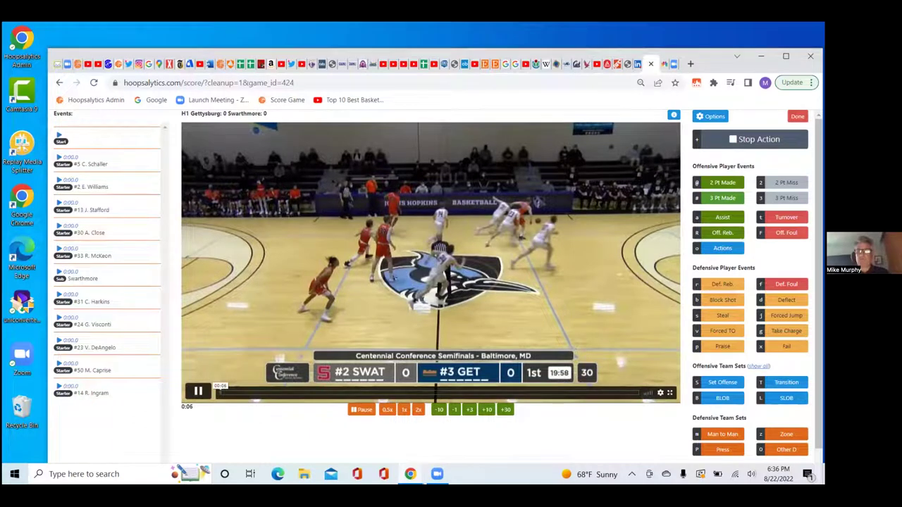
{"action": "key", "text": "Escape"}
{"action": "key", "text": "Escape"}
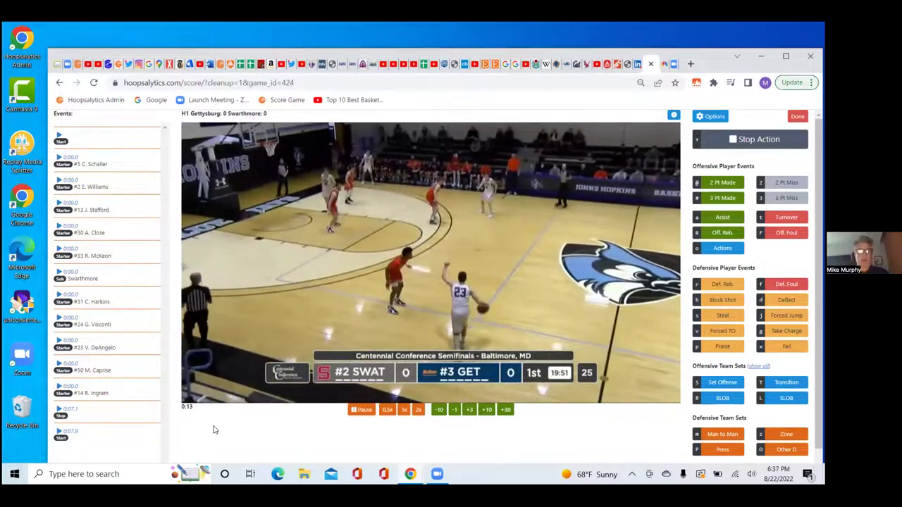
{"action": "key", "text": "space"}
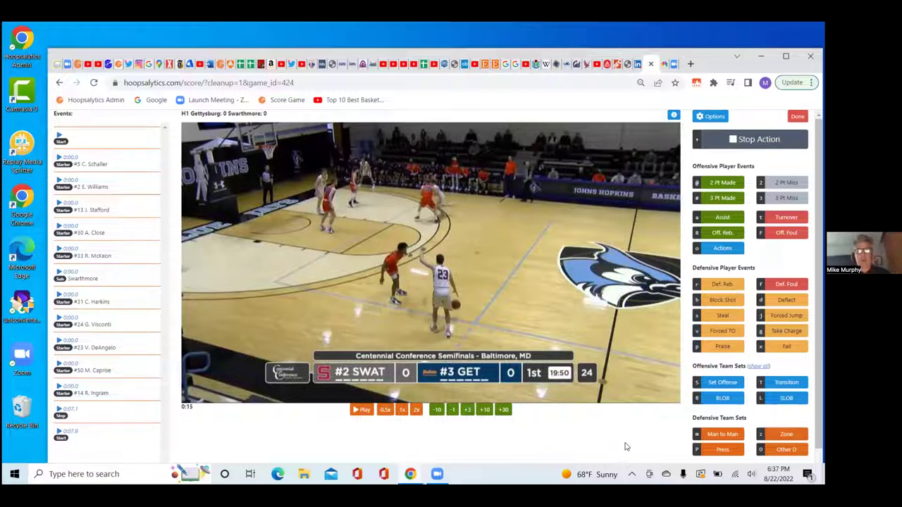
Add "Man to Man" as a new Man to Man type and record it as the defensive set at 0:15.
{"action": "left_click", "coordinate": [716, 435]}
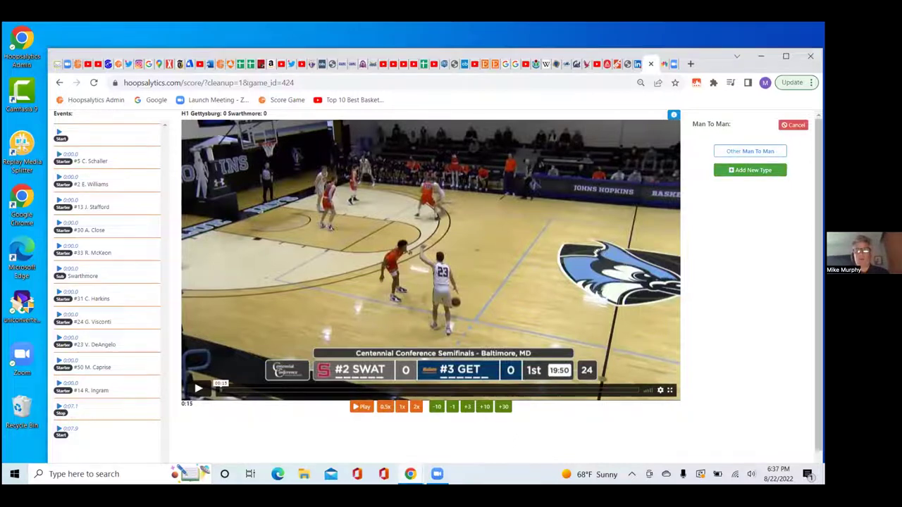
{"action": "left_click", "coordinate": [725, 172]}
{"action": "left_click", "coordinate": [400, 174]}
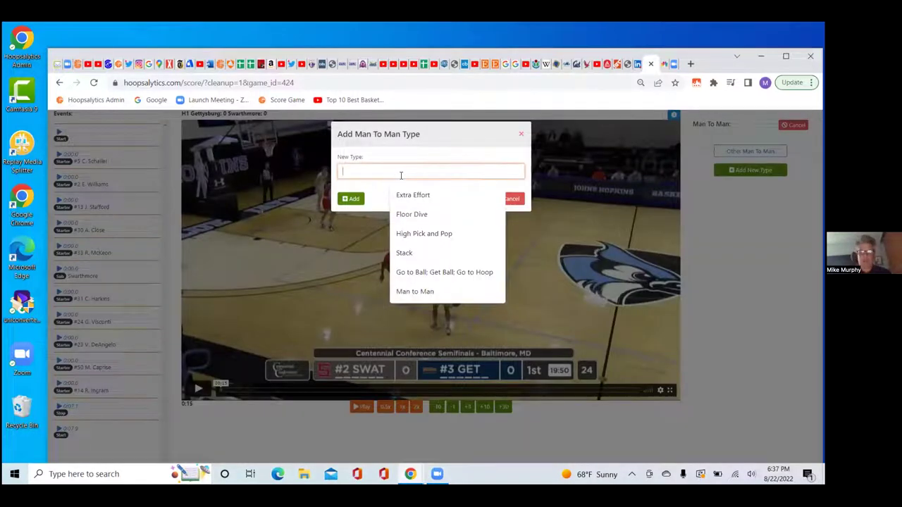
{"action": "type", "text": "M"}
{"action": "left_click", "coordinate": [409, 196]}
{"action": "left_click", "coordinate": [352, 198]}
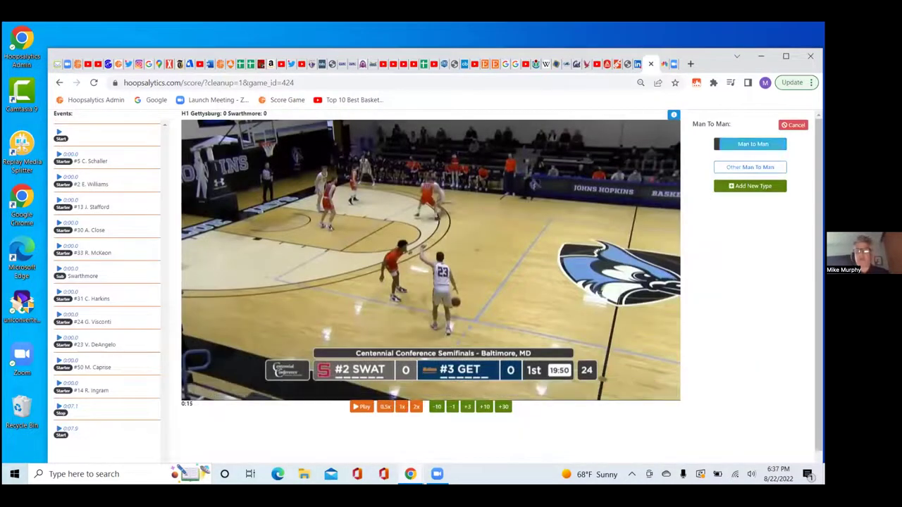
{"action": "left_click", "coordinate": [750, 144]}
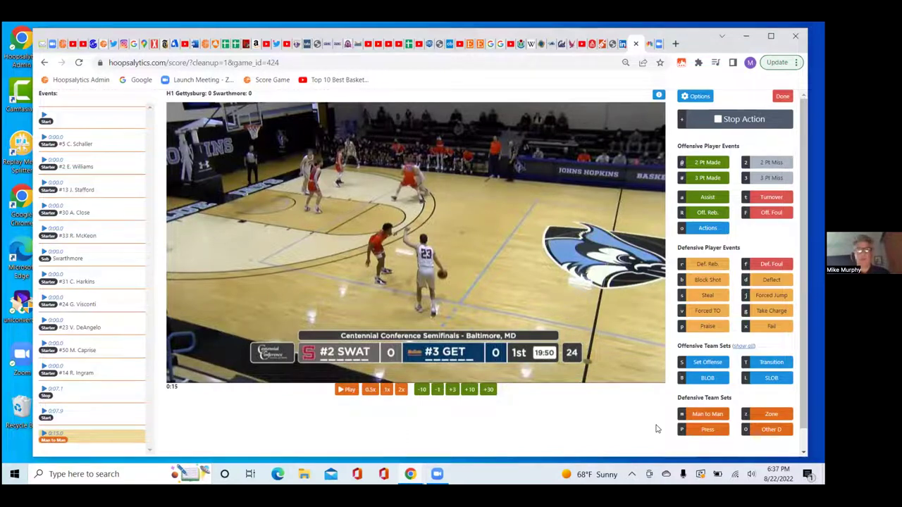
Record a Set Offense event for the possession at 0:15.
{"action": "left_click", "coordinate": [709, 363]}
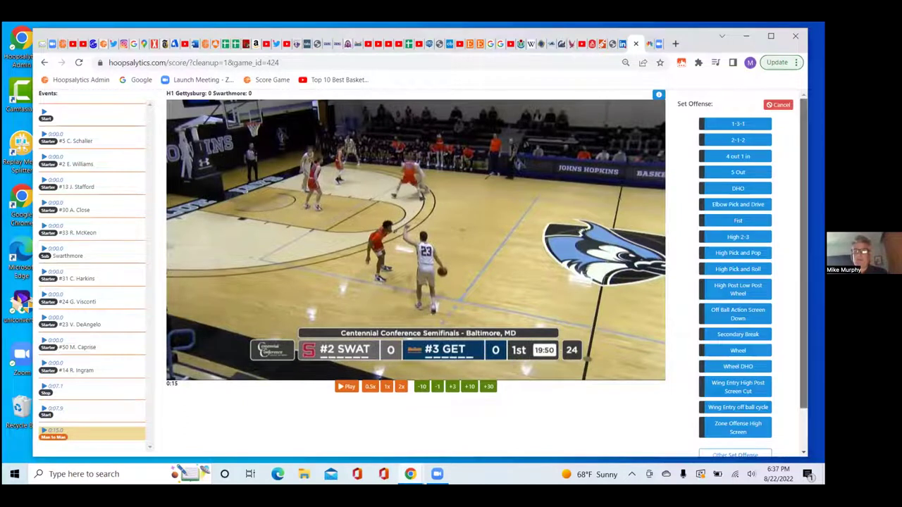
{"action": "scroll", "coordinate": [738, 282], "scroll_direction": "down", "scroll_amount": 1}
{"action": "left_click", "coordinate": [738, 197]}
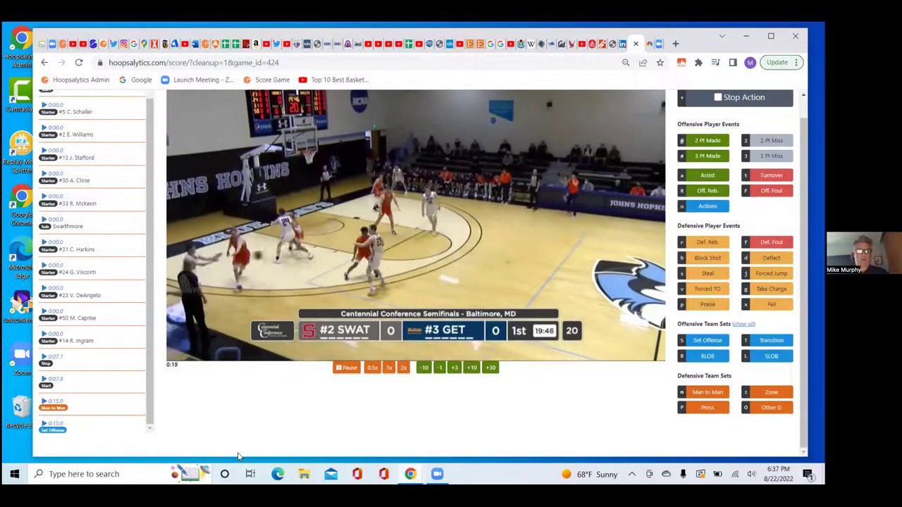
Find the tipped ball at 0:19 in the game video and record a deflection by Gettysburg's #30.
{"action": "key", "text": "space"}
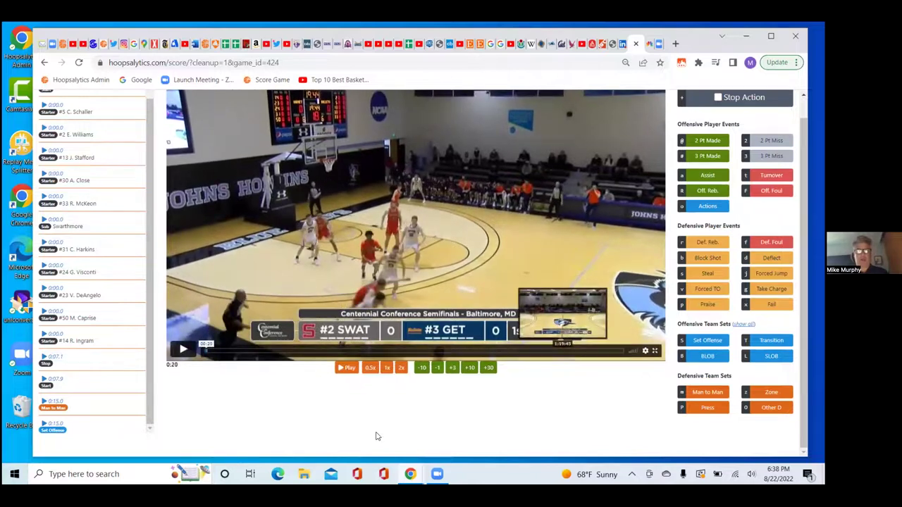
{"action": "left_click", "coordinate": [345, 368]}
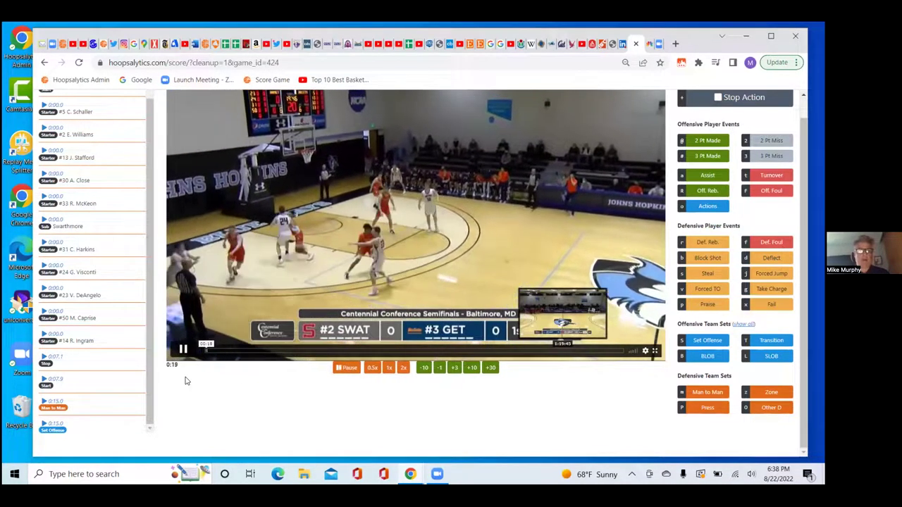
{"action": "key", "text": "space"}
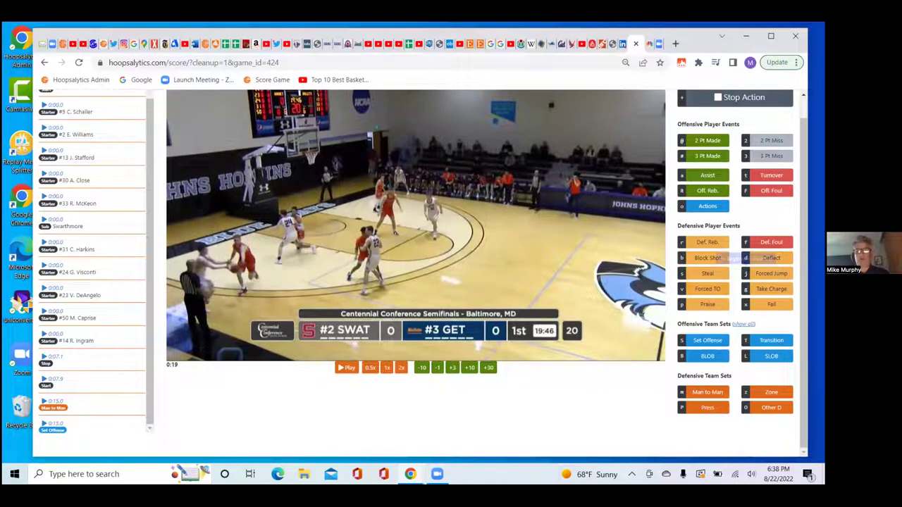
{"action": "key", "text": "d"}
{"action": "left_click", "coordinate": [737, 211]}
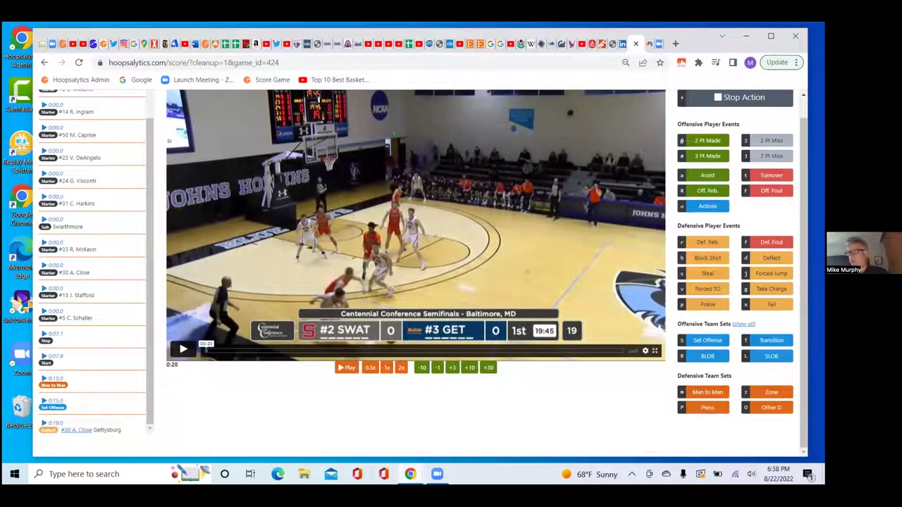
Advance the video to 0:22 and record defensive praise of type Floor Dive for Swarthmore's #31.
{"action": "key", "text": "space"}
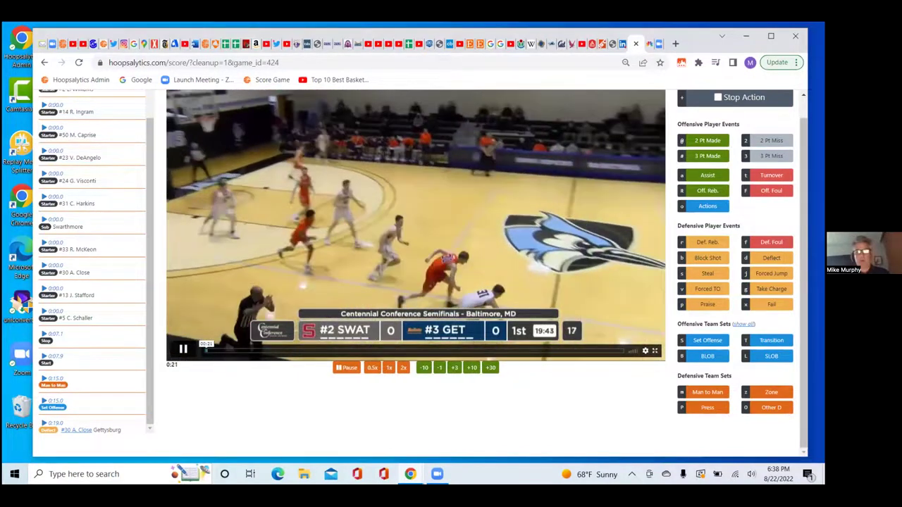
{"action": "key", "text": "space"}
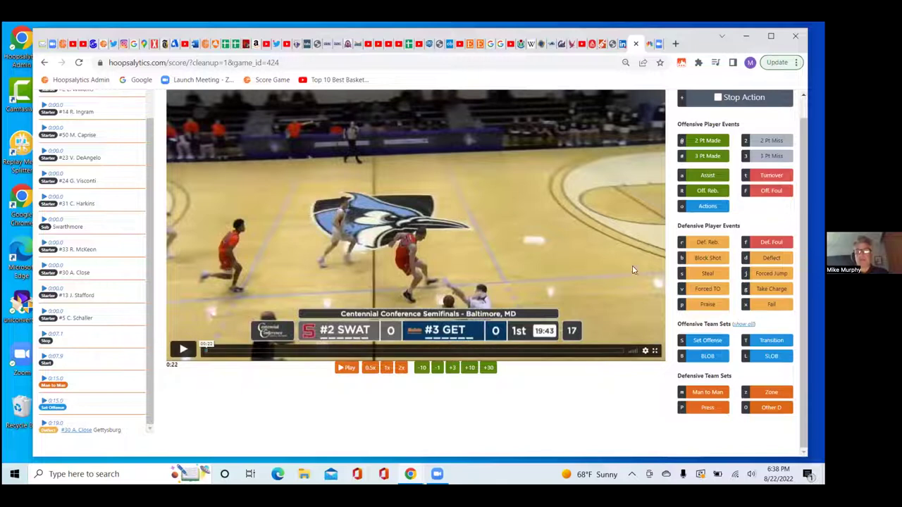
{"action": "left_click", "coordinate": [707, 305]}
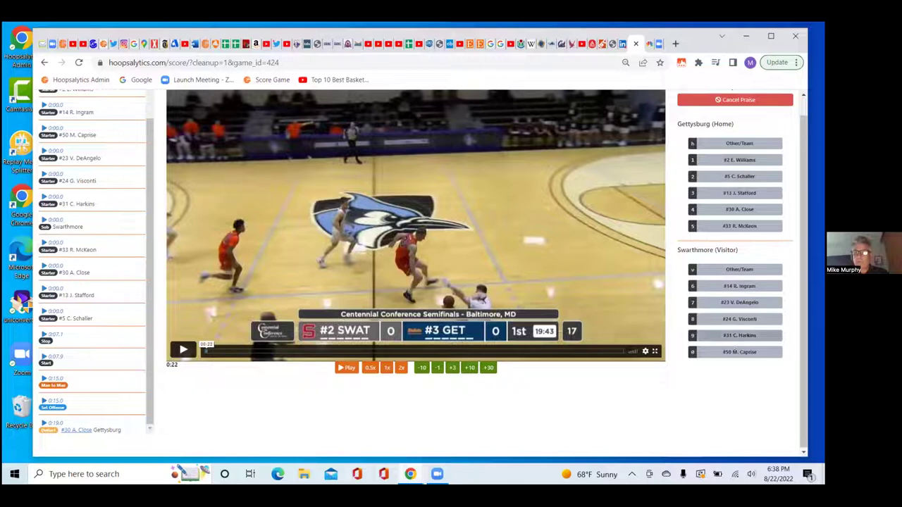
{"action": "left_click", "coordinate": [736, 337]}
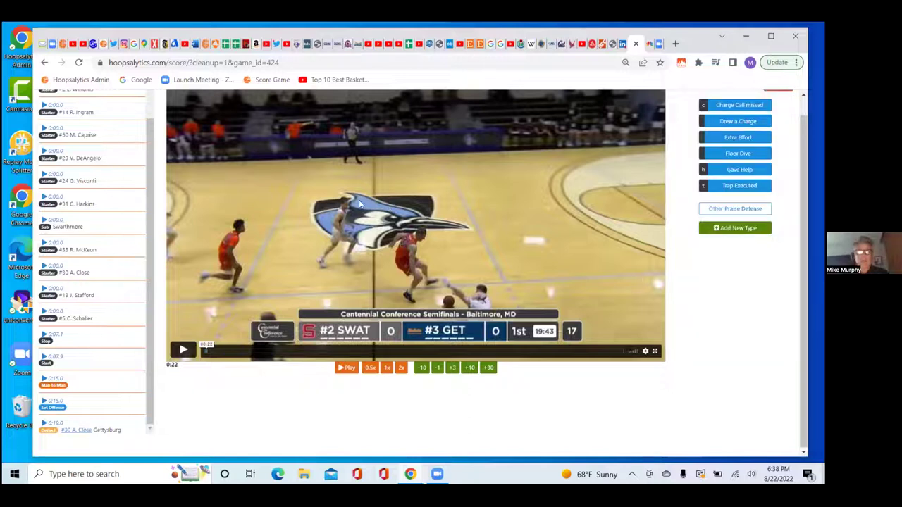
{"action": "left_click", "coordinate": [738, 155]}
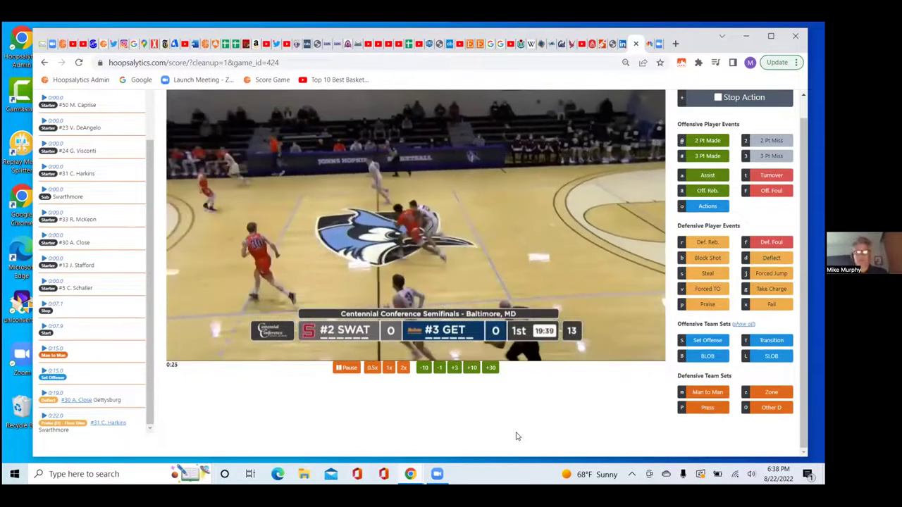
Advance the video to 0:33 and record a DHO offensive action by Swarthmore's #23.
{"action": "key", "text": "space"}
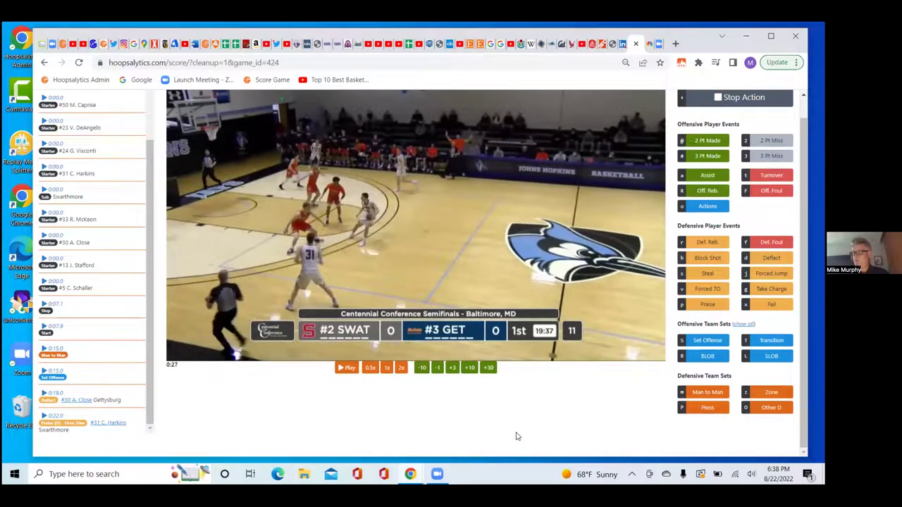
{"action": "key", "text": "space"}
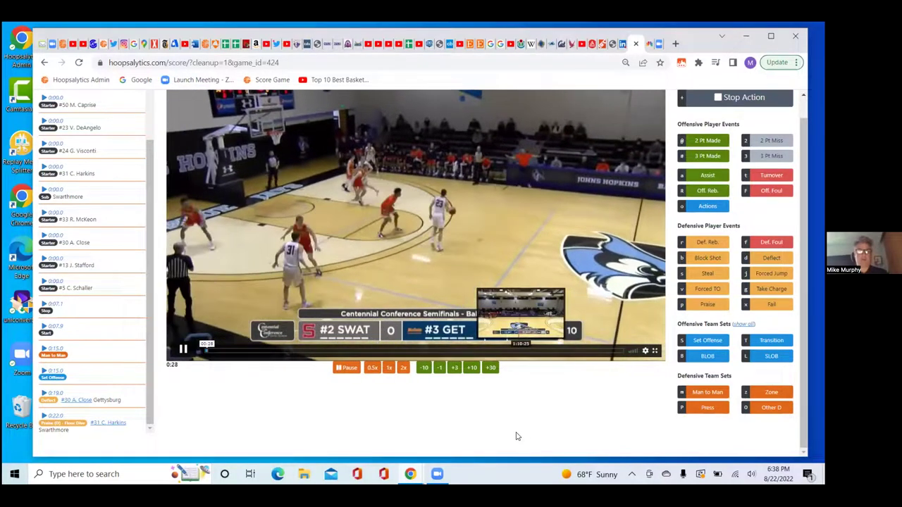
{"action": "key", "text": "space"}
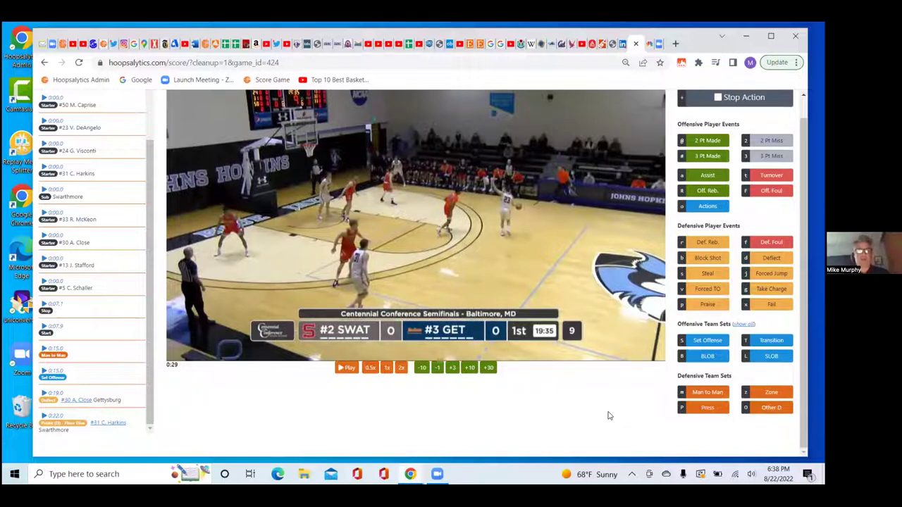
{"action": "key", "text": "space"}
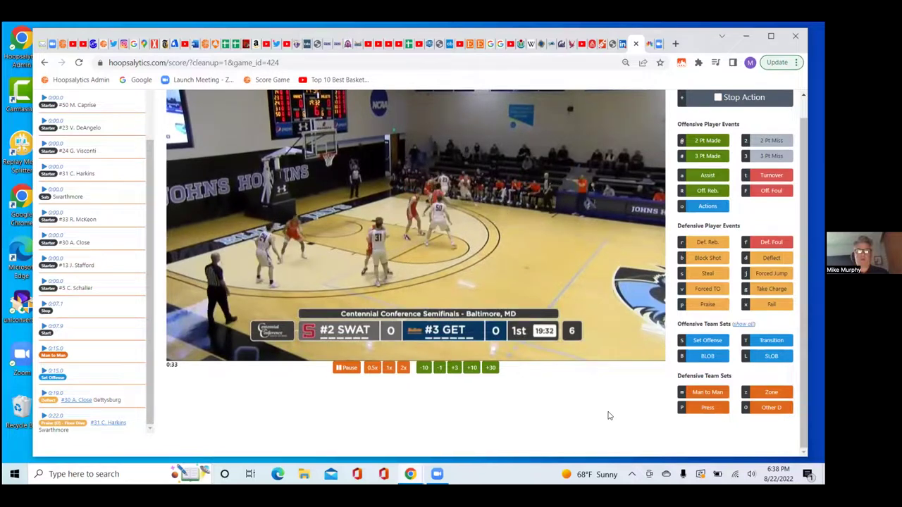
{"action": "key", "text": "space"}
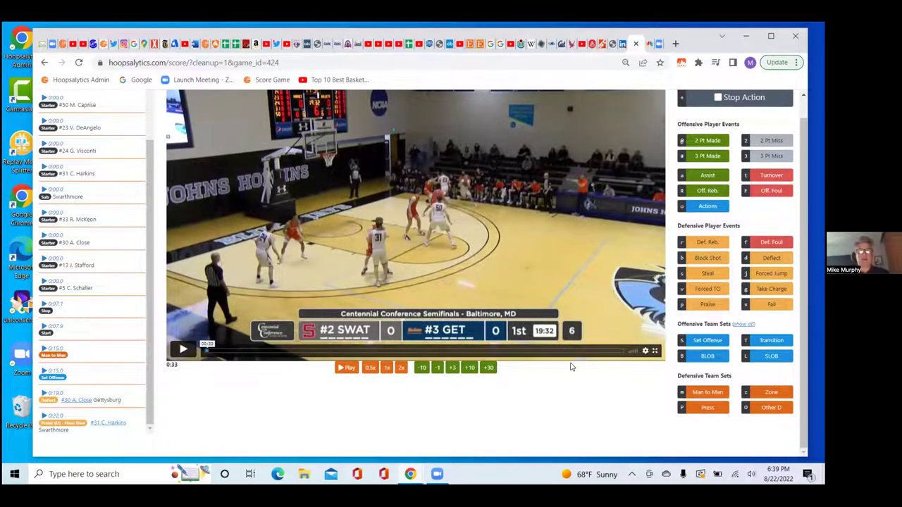
{"action": "left_click", "coordinate": [708, 206]}
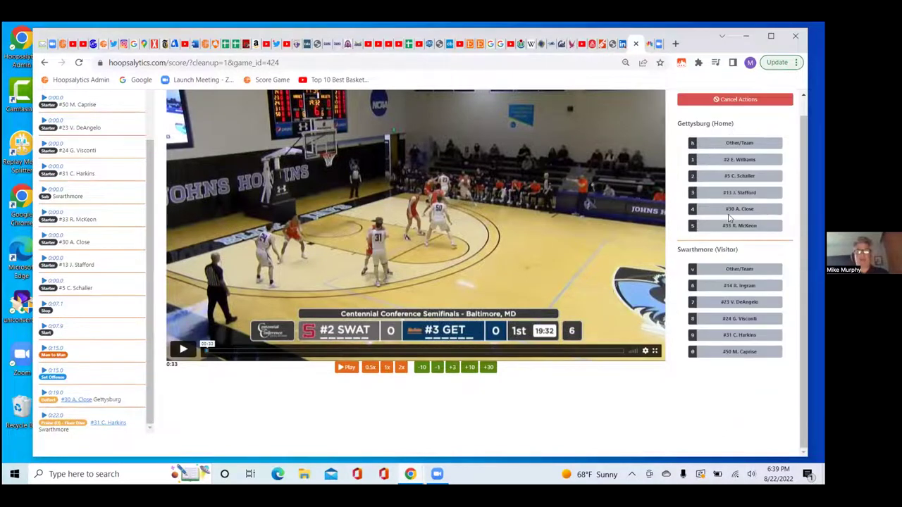
{"action": "left_click", "coordinate": [736, 301]}
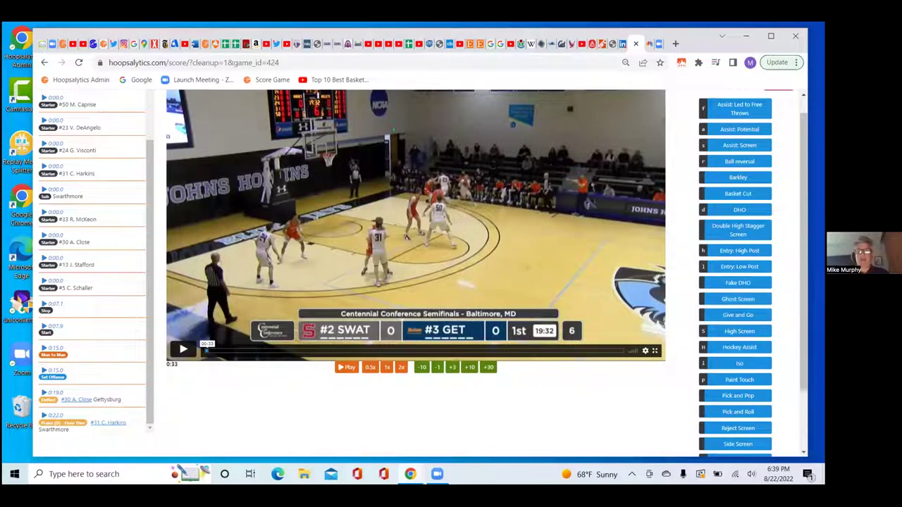
{"action": "left_click", "coordinate": [740, 209]}
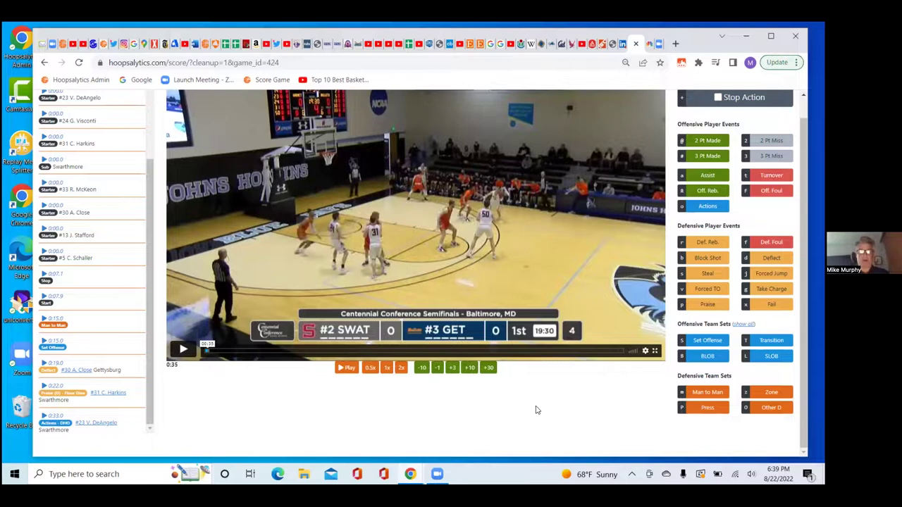
Record an assist at 0:36 by Swarthmore's #50, located near the top of the free-throw circle.
{"action": "key", "text": "space"}
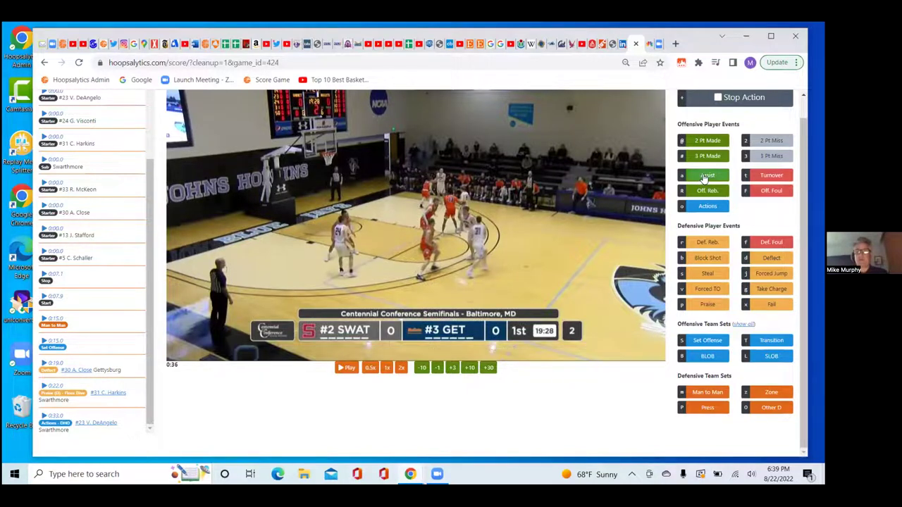
{"action": "key", "text": "a"}
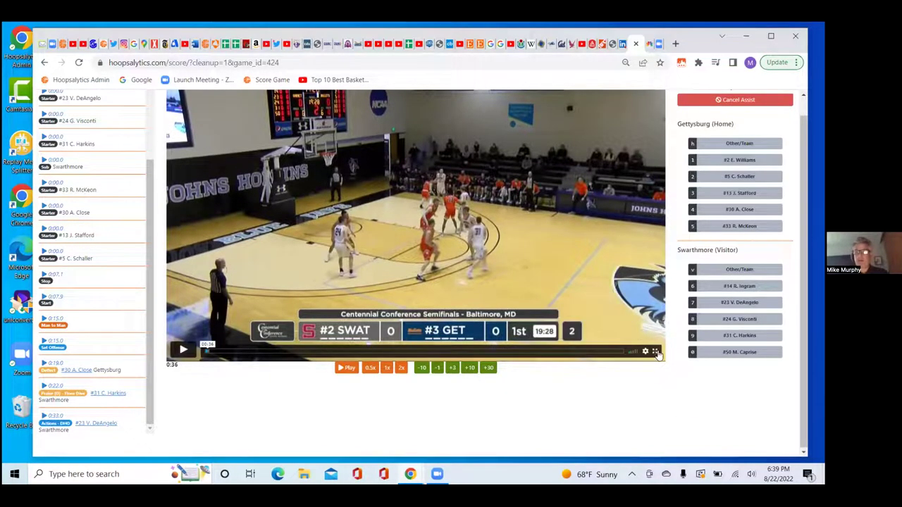
{"action": "left_click", "coordinate": [729, 352]}
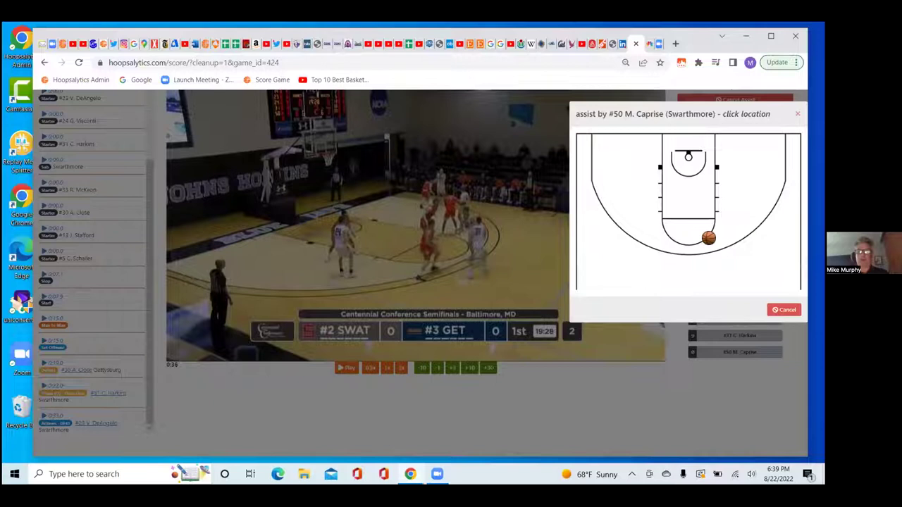
{"action": "left_click", "coordinate": [699, 239]}
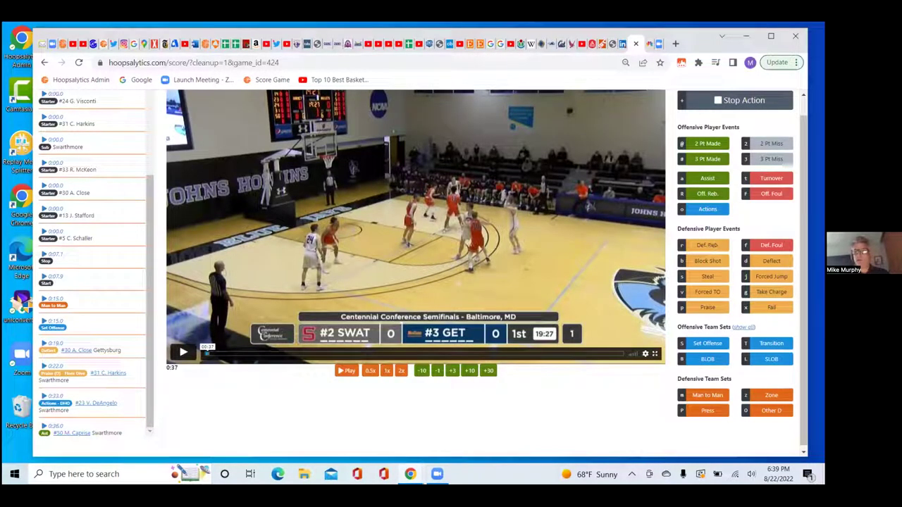
Record an uncontested made three-pointer at 0:37 by Swarthmore's #31 from just outside the arc, right of the top, and pause the video at 0:40.
{"action": "left_click", "coordinate": [709, 162]}
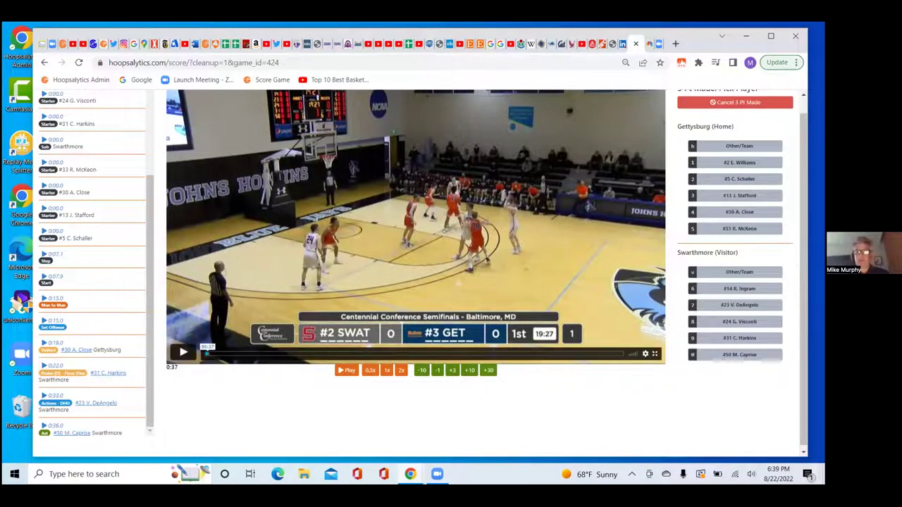
{"action": "left_click", "coordinate": [711, 338]}
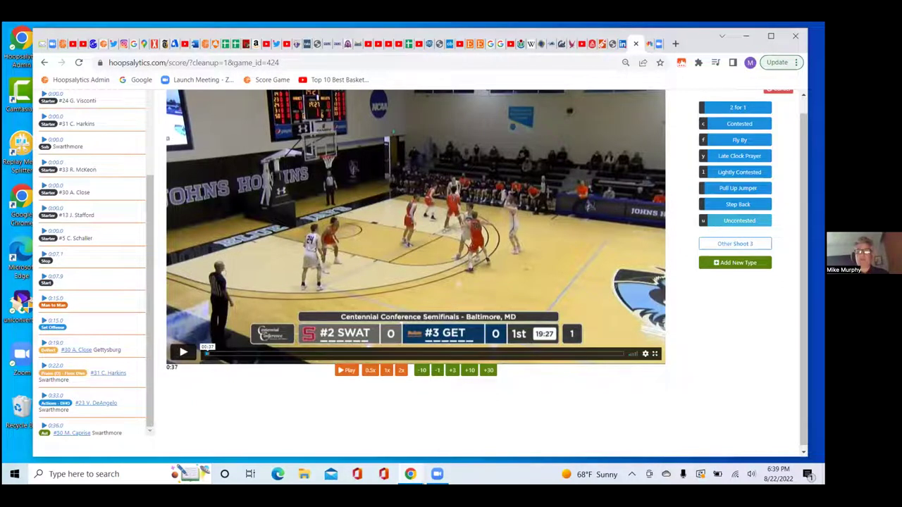
{"action": "left_click", "coordinate": [739, 221]}
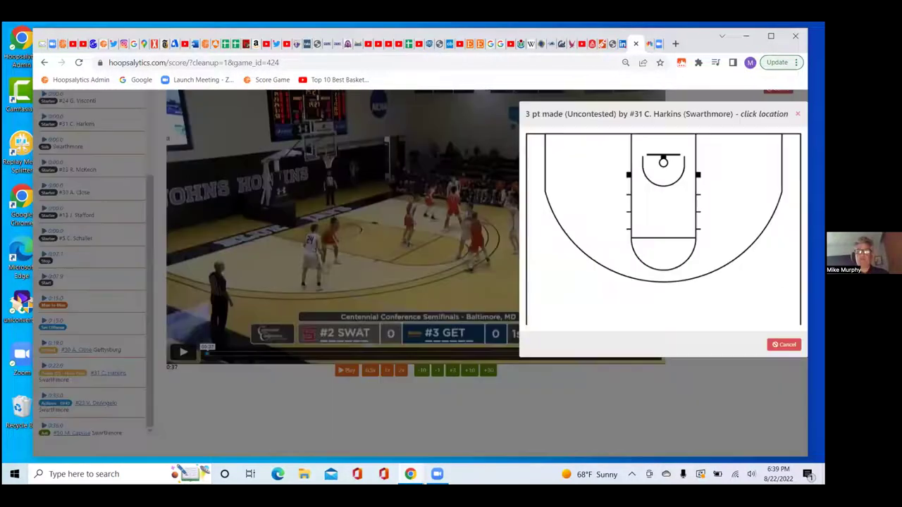
{"action": "left_click", "coordinate": [719, 276]}
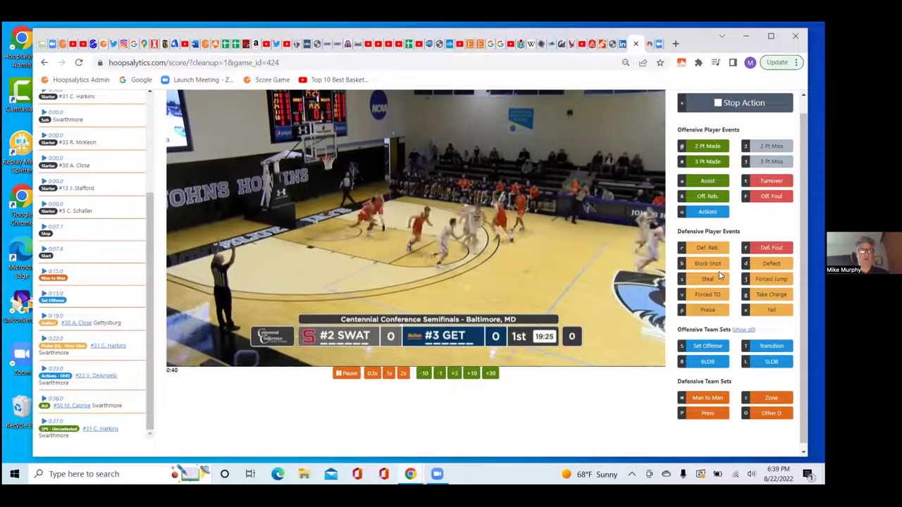
{"action": "key", "text": "space"}
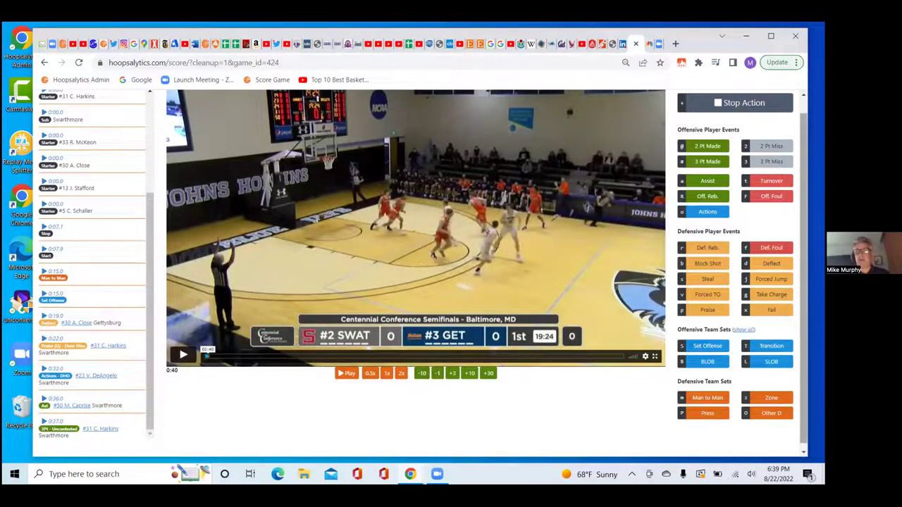
Advance the video to 0:50 and record a Man to Man defensive team set.
{"action": "scroll", "coordinate": [365, 191], "scroll_direction": "up", "scroll_amount": 1}
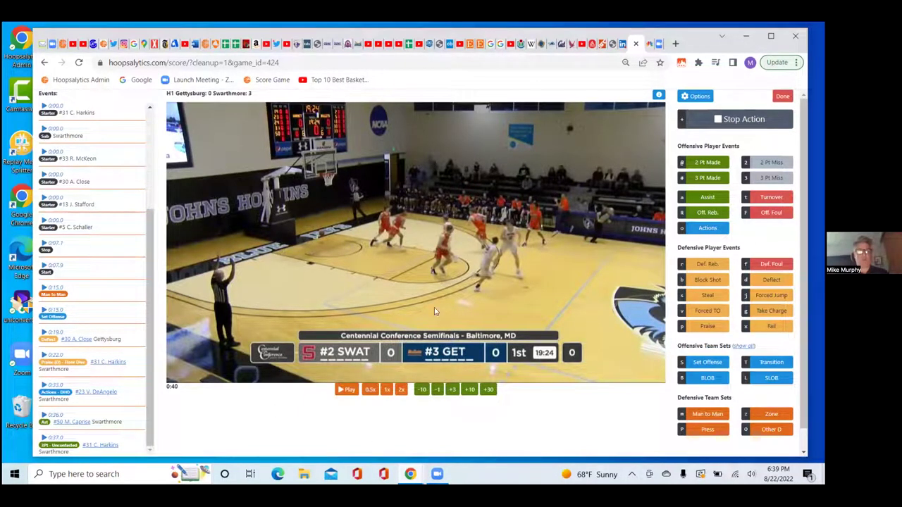
{"action": "key", "text": "space"}
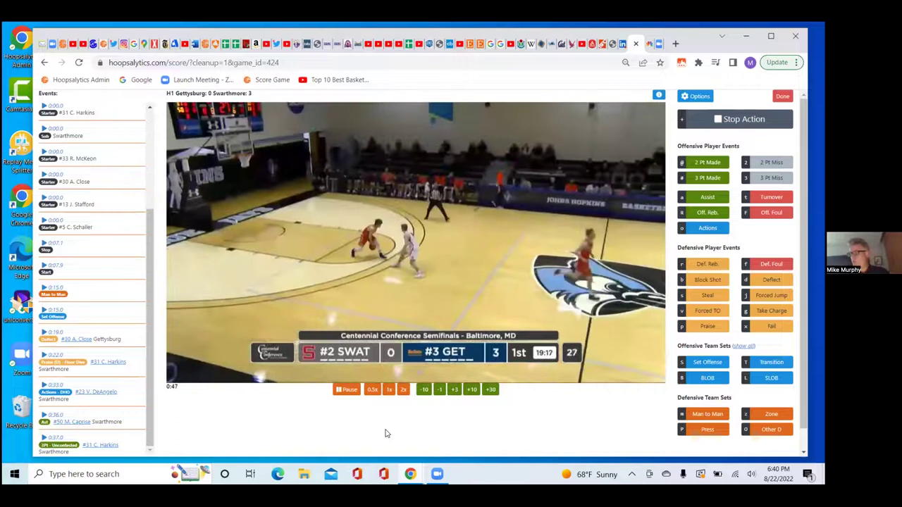
{"action": "key", "text": "space"}
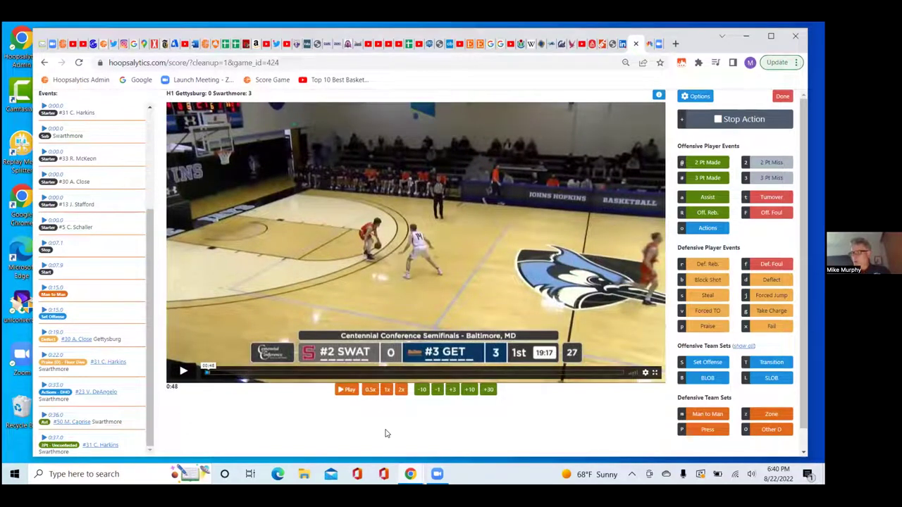
{"action": "key", "text": "space"}
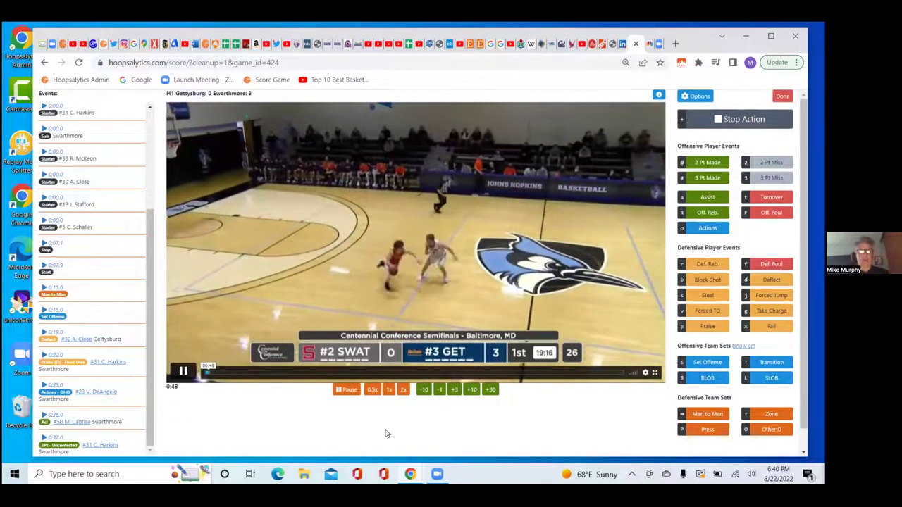
{"action": "key", "text": "space"}
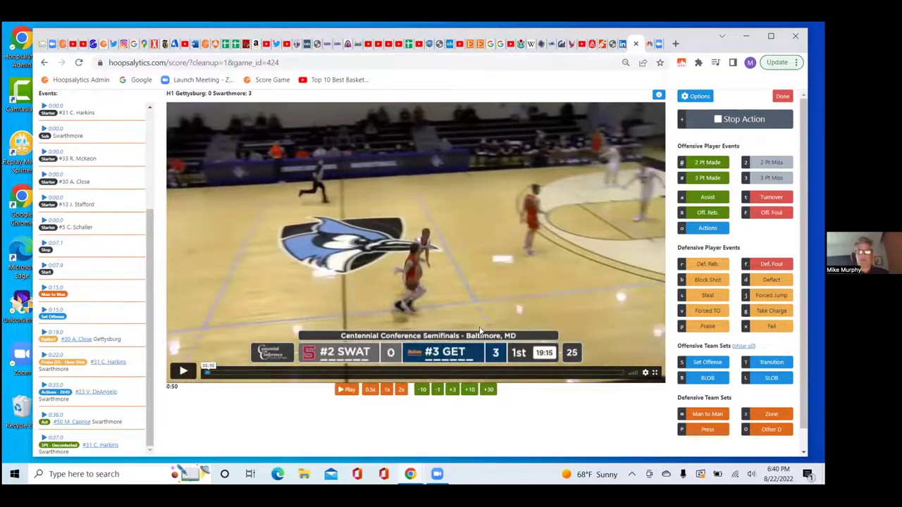
{"action": "left_click", "coordinate": [713, 415]}
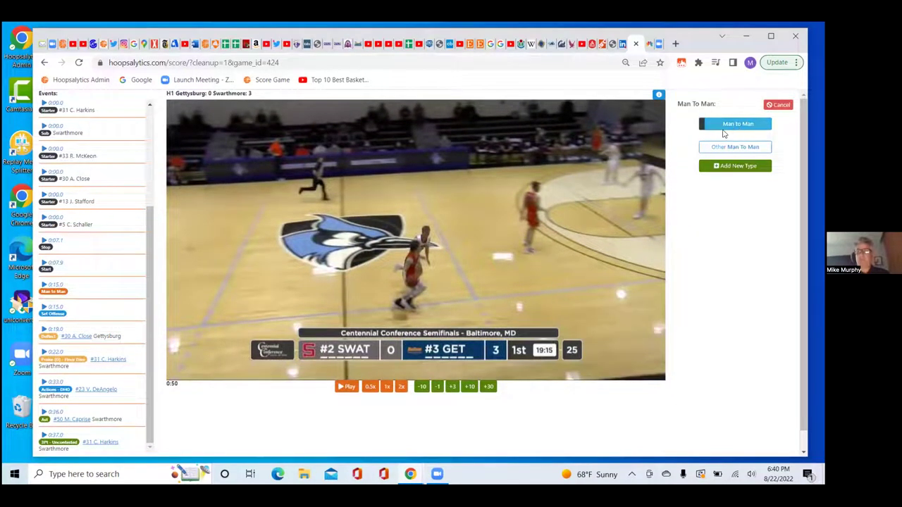
{"action": "left_click", "coordinate": [735, 125]}
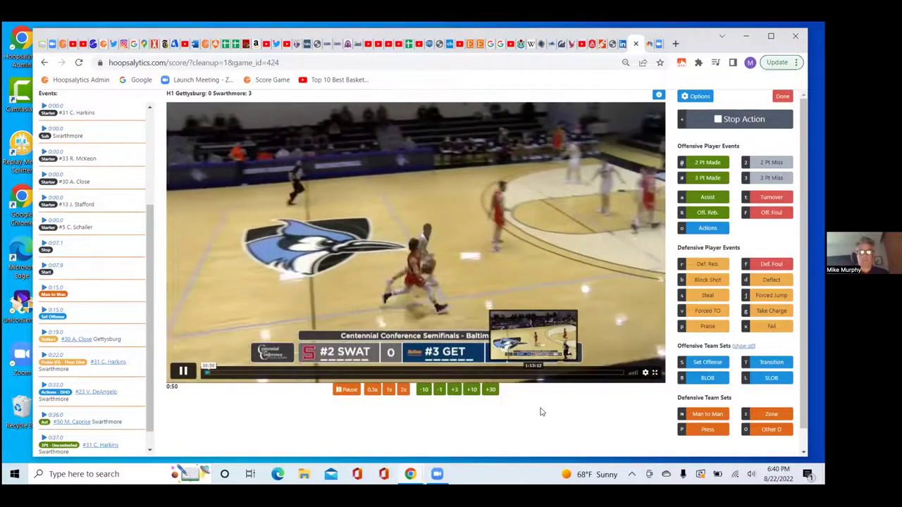
Return the video to 0:50 and record a Set Offense of type Wing Entry off ball cycle.
{"action": "key", "text": "space"}
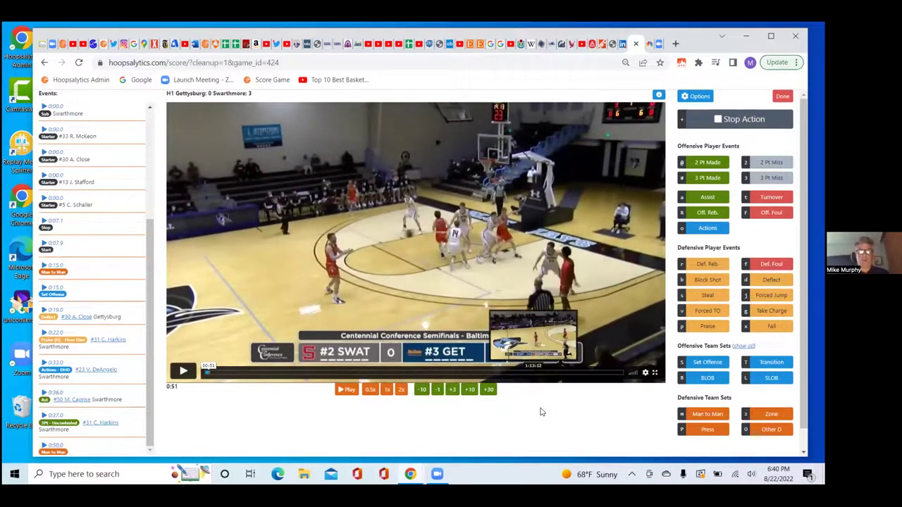
{"action": "key", "text": "Left"}
{"action": "key", "text": "space"}
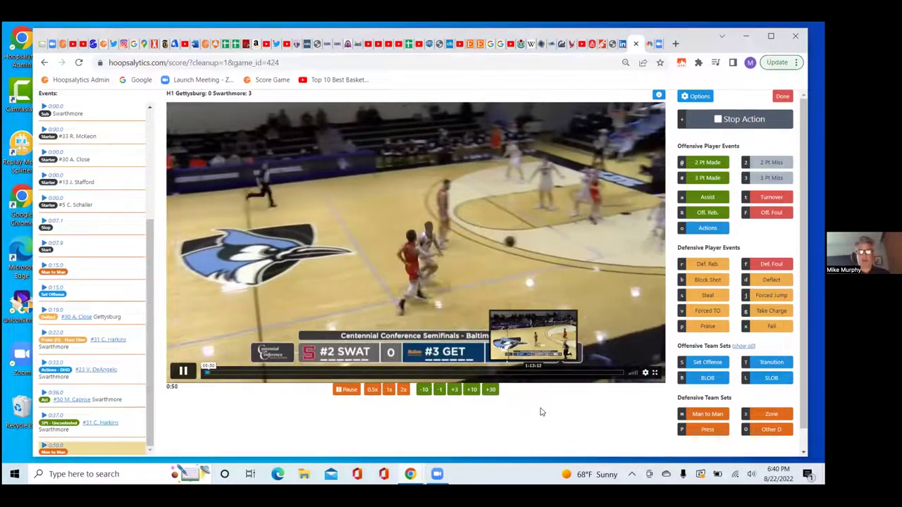
{"action": "key", "text": "space"}
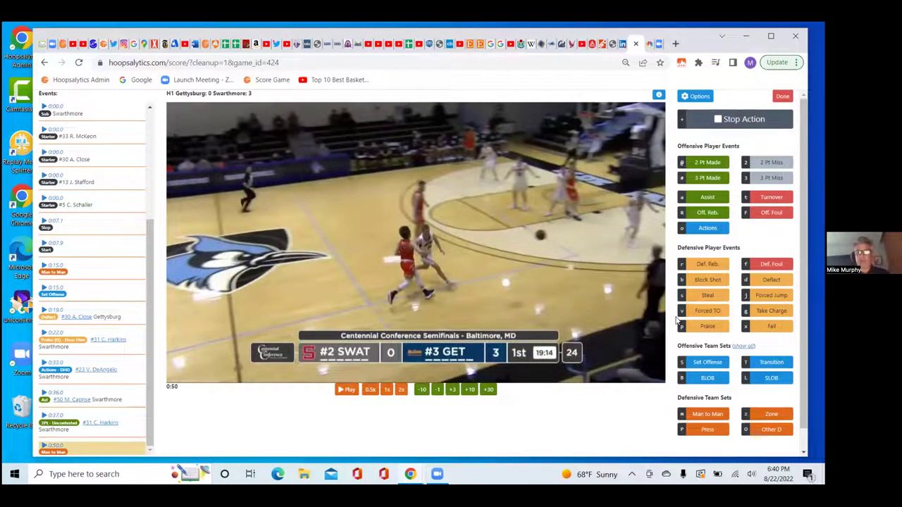
{"action": "left_click", "coordinate": [707, 362]}
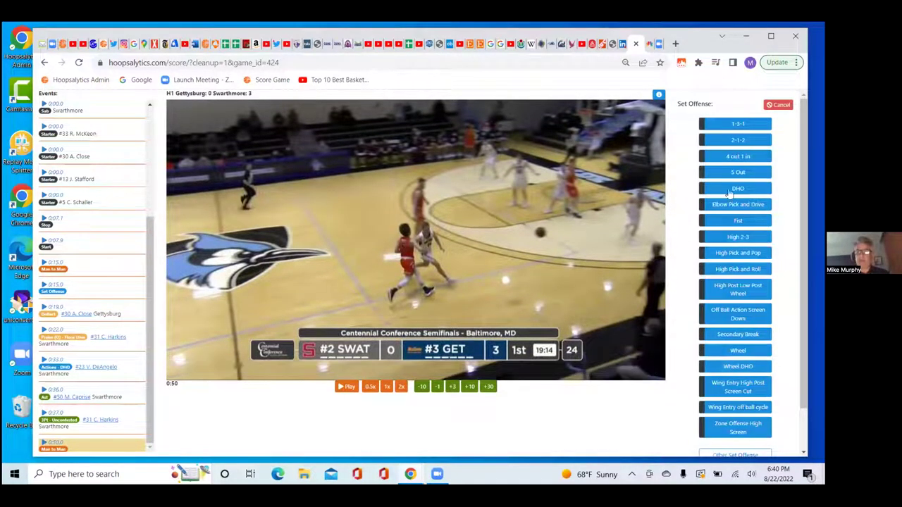
{"action": "left_click", "coordinate": [738, 409]}
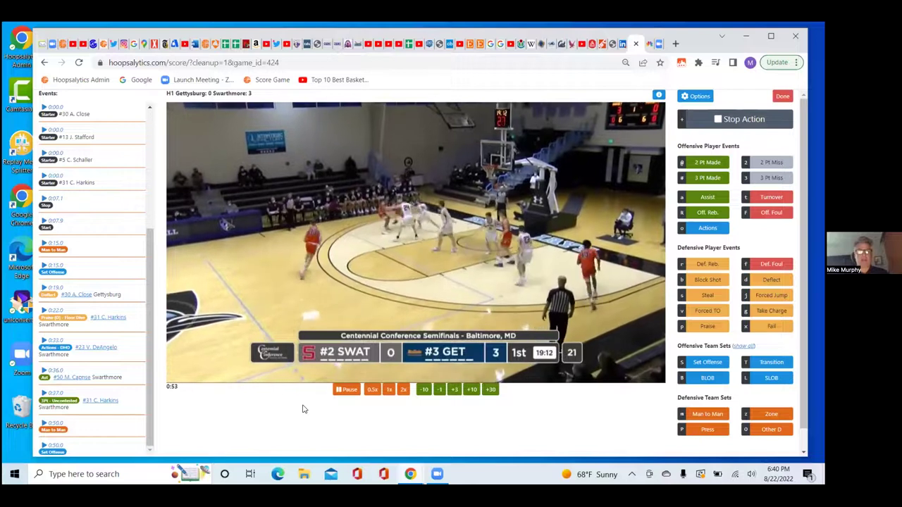
Pause the video at 0:54 and record a DHO offensive action by Gettysburg's #30.
{"action": "key", "text": "space"}
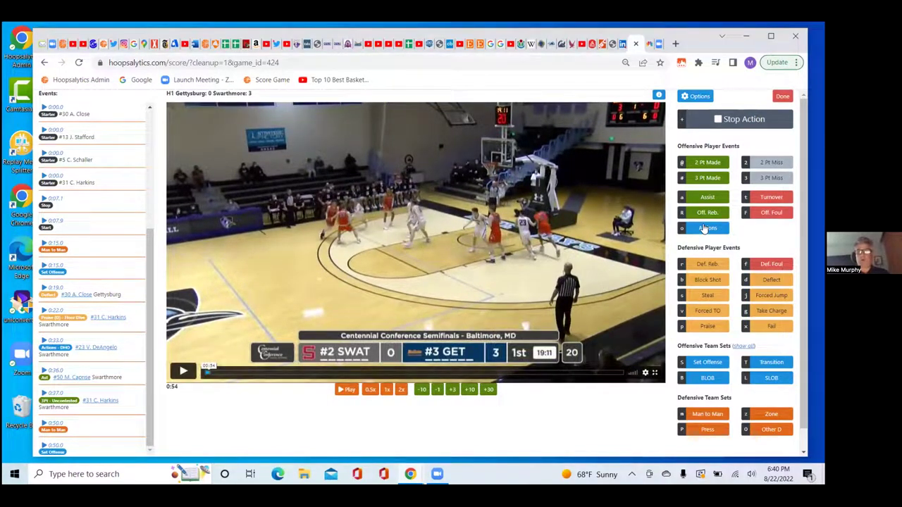
{"action": "key", "text": "o"}
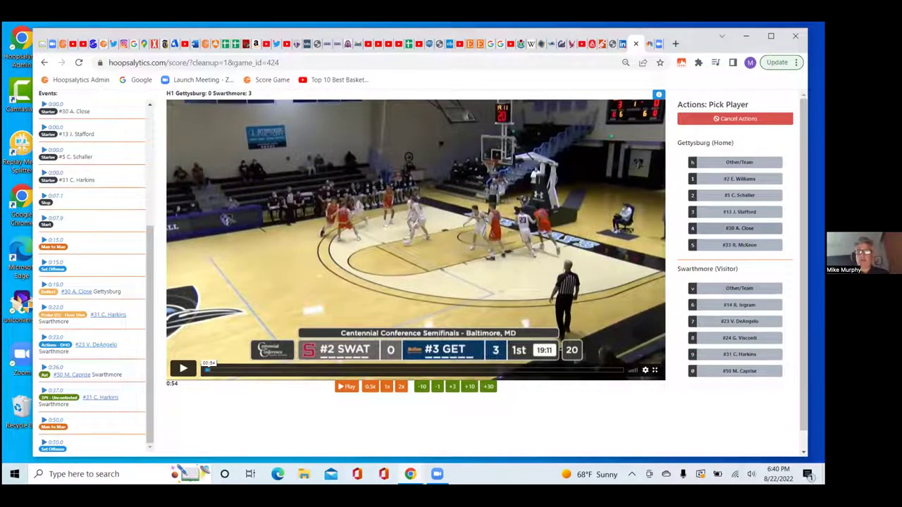
{"action": "left_click", "coordinate": [739, 227]}
{"action": "left_click", "coordinate": [739, 229]}
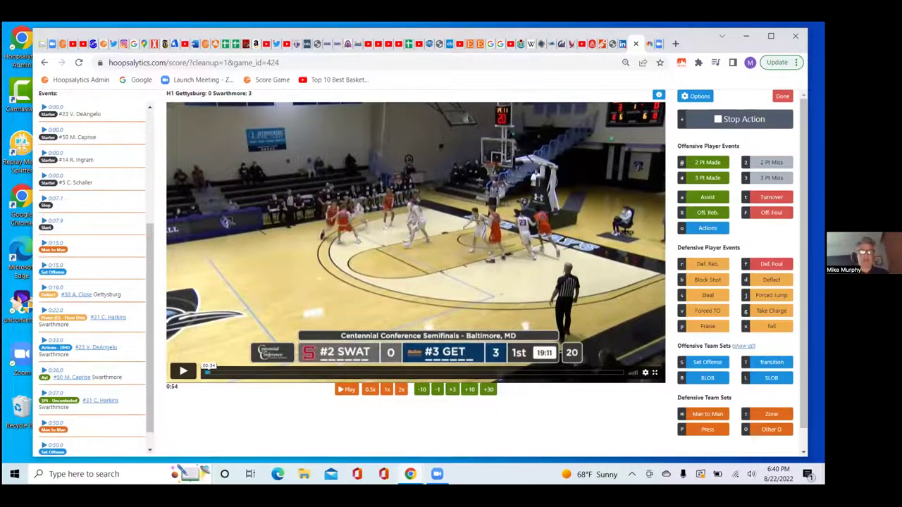
Advance the video to 0:55 and record a Paint Touch action by Gettysburg's #30.
{"action": "key", "text": "space"}
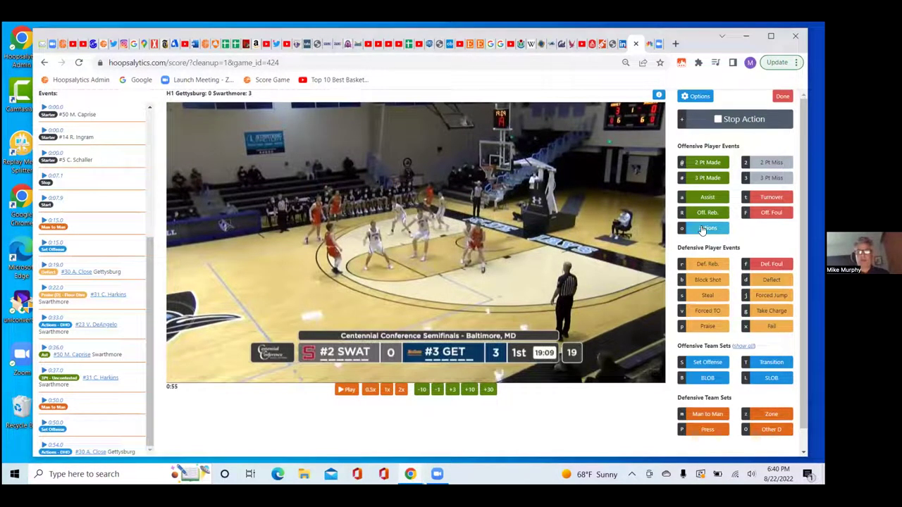
{"action": "left_click", "coordinate": [699, 263]}
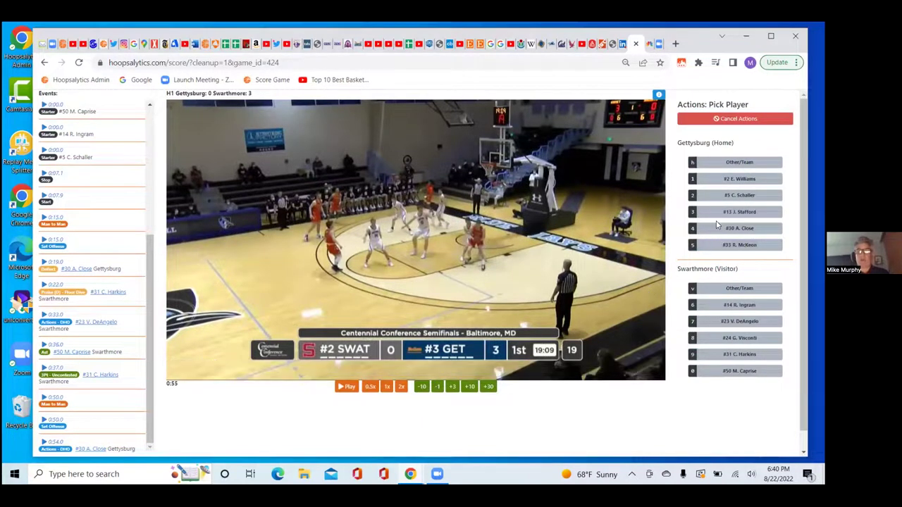
{"action": "left_click", "coordinate": [736, 229]}
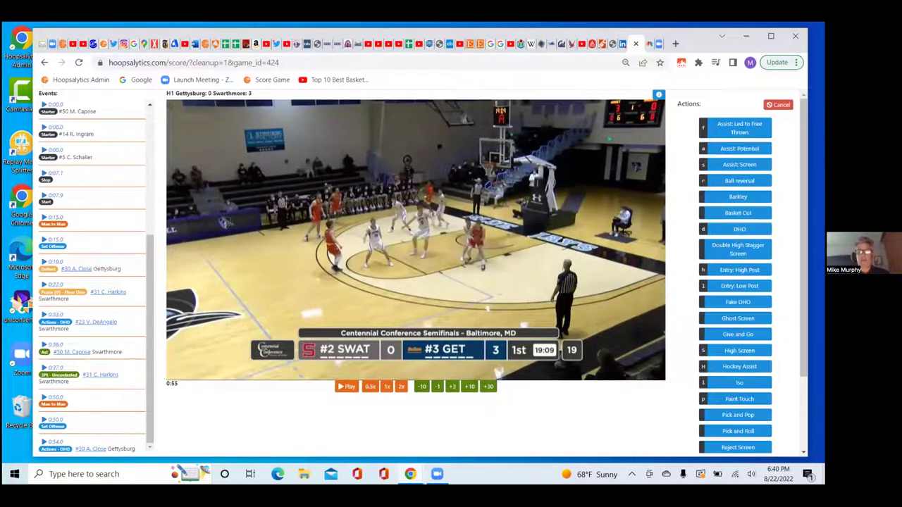
{"action": "left_click", "coordinate": [739, 399]}
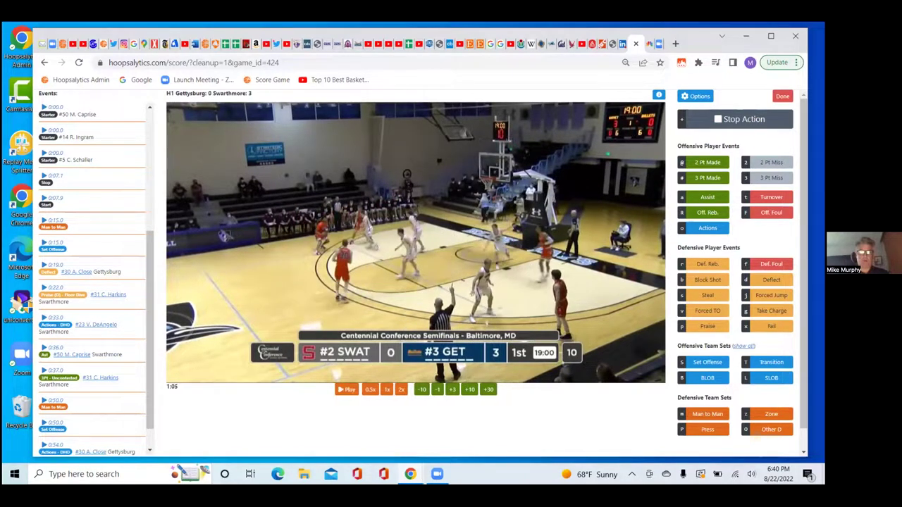
Review the pass before the shot, return to 1:05, and record an assist by Gettysburg's #13 just outside the arc on the court's left wing.
{"action": "key", "text": "space"}
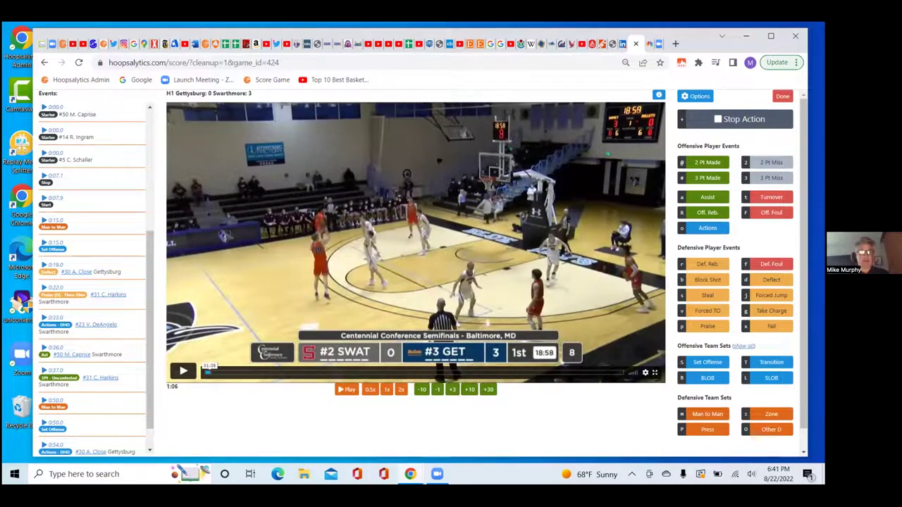
{"action": "key", "text": "space"}
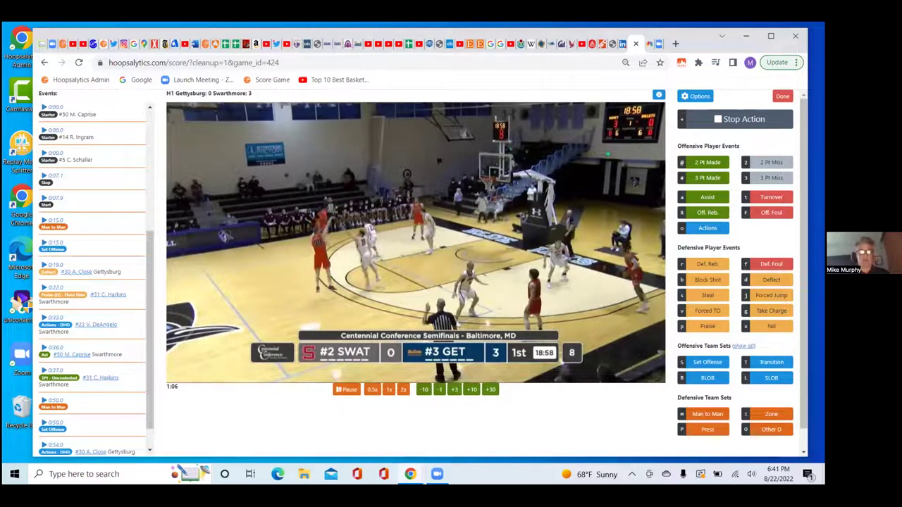
{"action": "key", "text": "space"}
{"action": "key", "text": "Left"}
{"action": "key", "text": "Left"}
{"action": "key", "text": "Left"}
{"action": "key", "text": "Left"}
{"action": "key", "text": "space"}
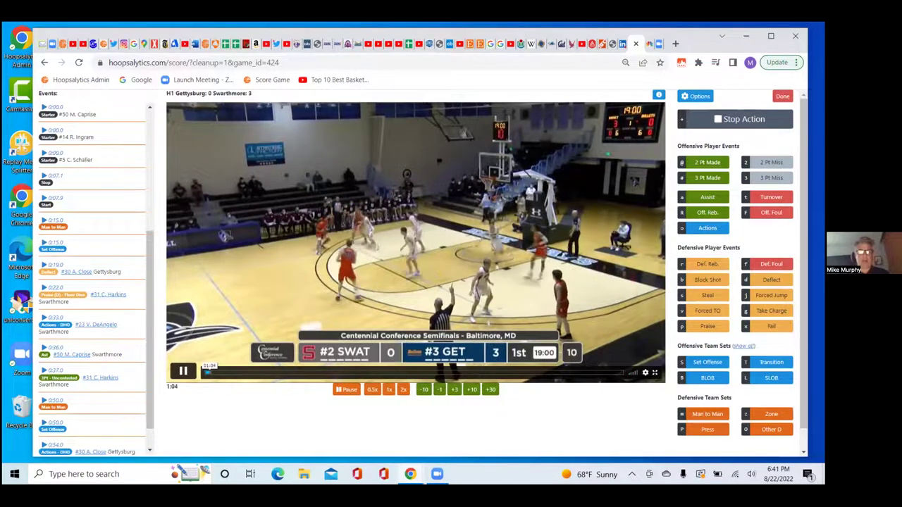
{"action": "key", "text": "space"}
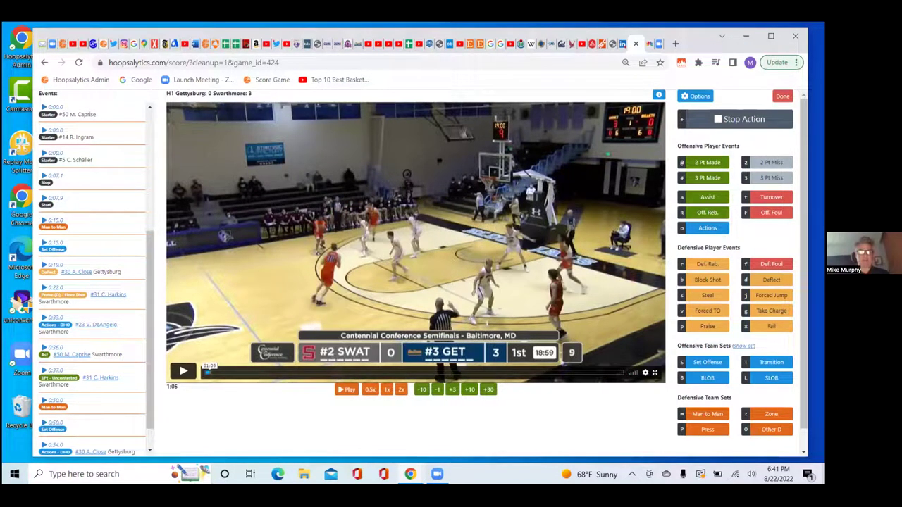
{"action": "left_click", "coordinate": [708, 197]}
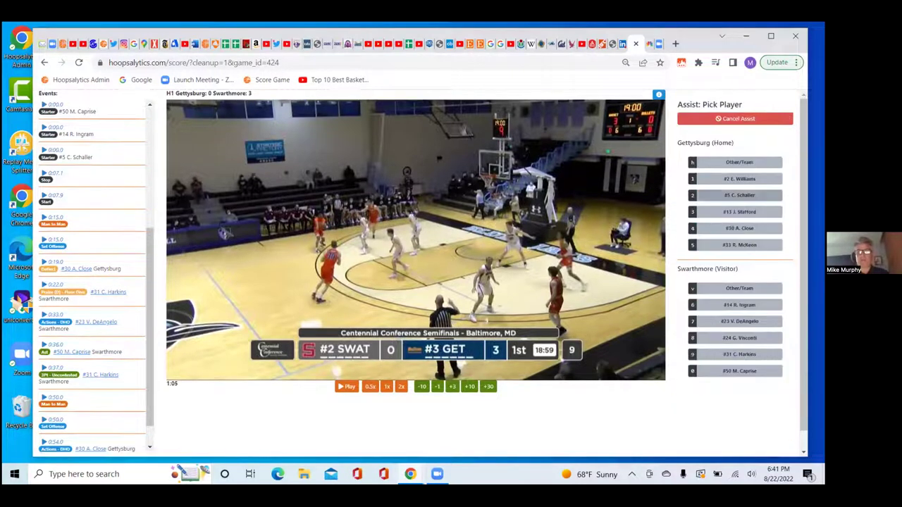
{"action": "left_click", "coordinate": [740, 212]}
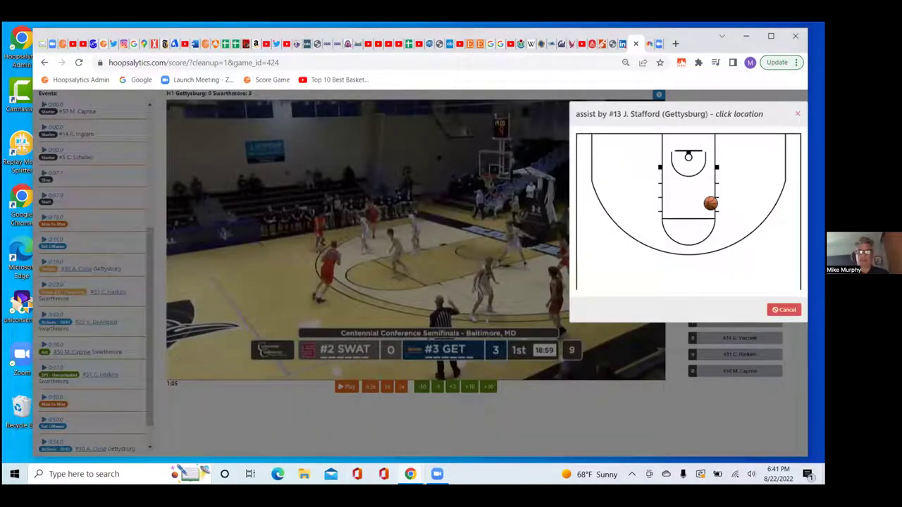
{"action": "left_click", "coordinate": [598, 212]}
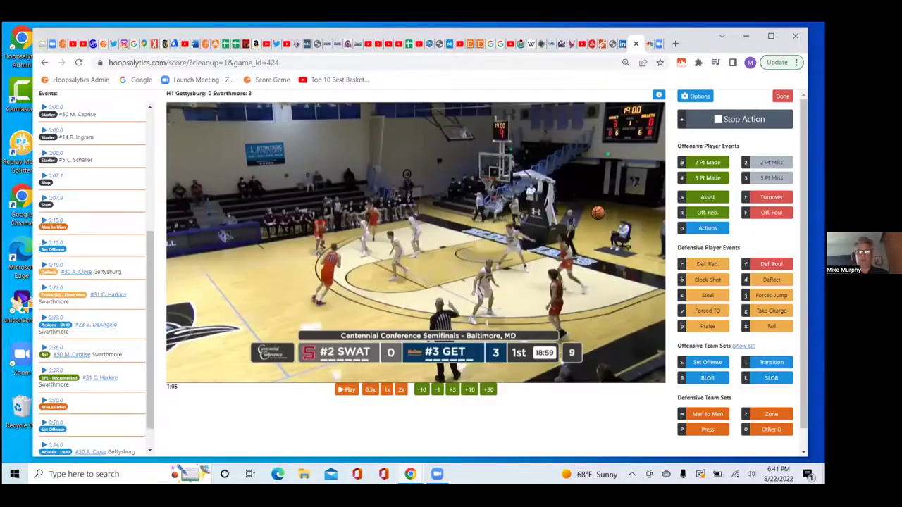
Start a made three-pointer at 1:06 for Gettysburg's #30 and add Catch and Shoot as a new three-point shot type.
{"action": "left_click", "coordinate": [709, 178]}
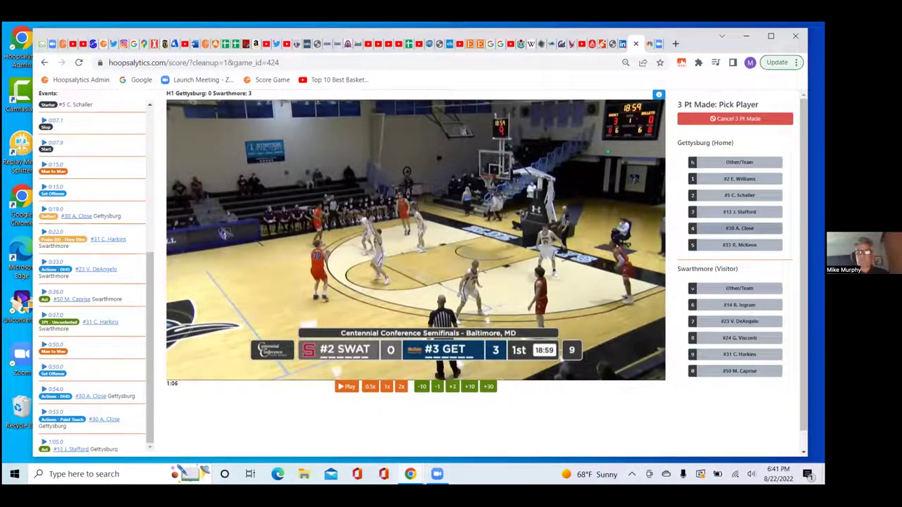
{"action": "left_click", "coordinate": [740, 227]}
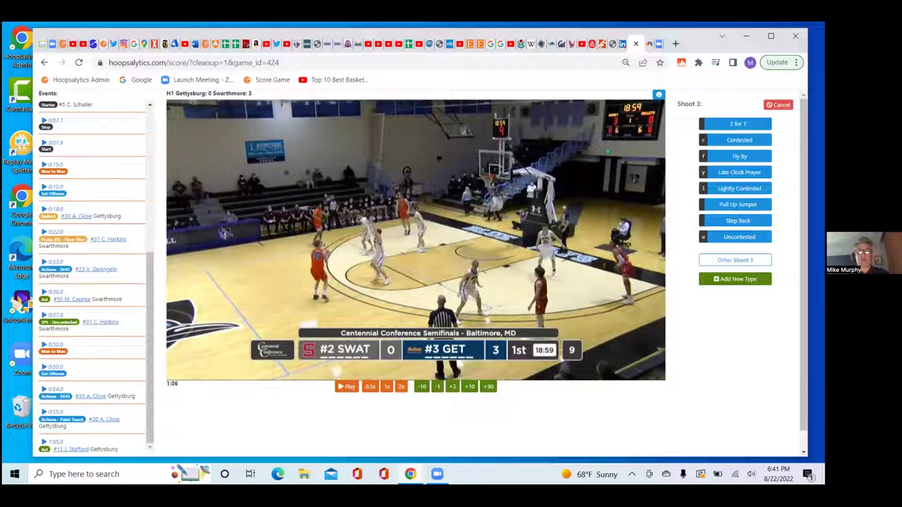
{"action": "left_click", "coordinate": [735, 280]}
{"action": "left_click", "coordinate": [424, 155]}
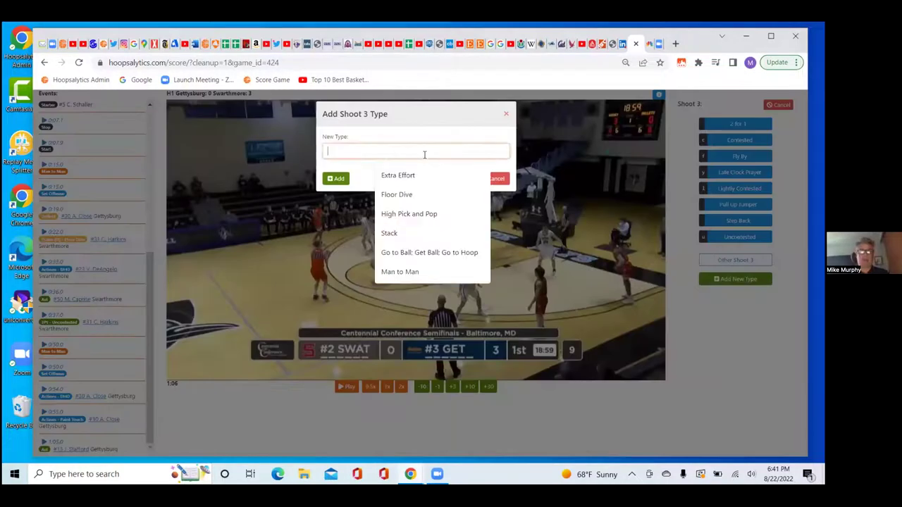
{"action": "type", "text": "Catch and Shoot"}
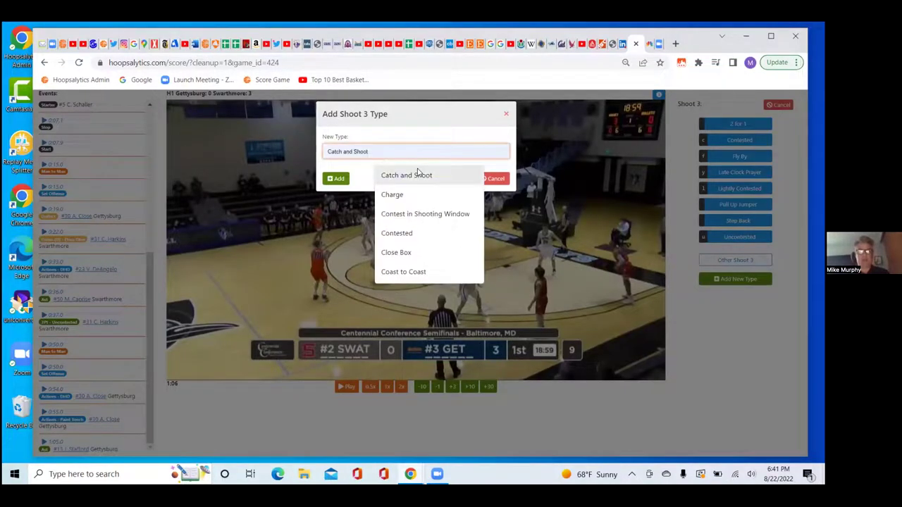
{"action": "left_click", "coordinate": [420, 174]}
{"action": "left_click", "coordinate": [334, 179]}
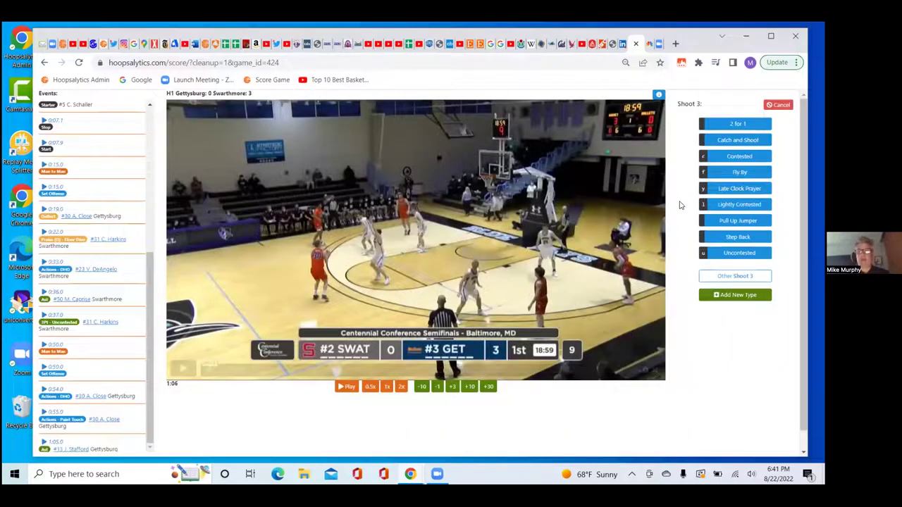
Classify the made three-pointer as Catch and Shoot, locate it just outside the arc at the top of the key, and resume playback.
{"action": "left_click", "coordinate": [725, 140]}
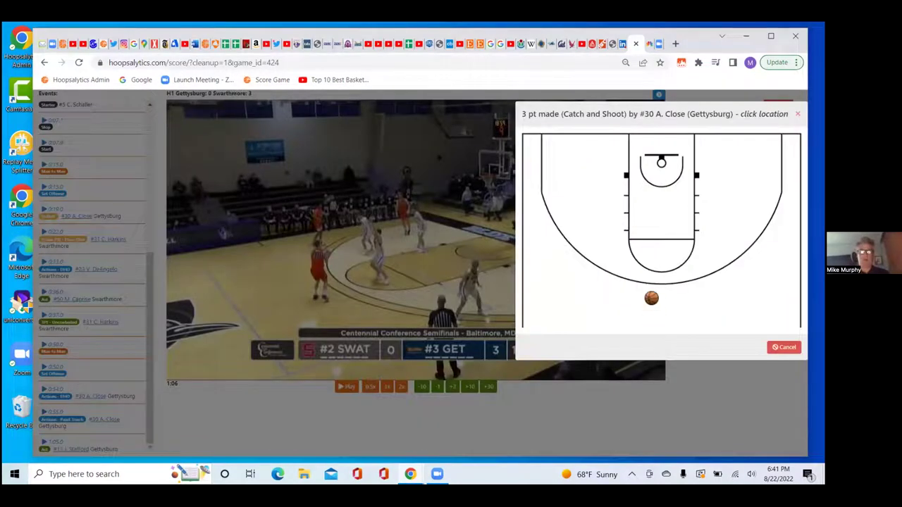
{"action": "left_click", "coordinate": [660, 297]}
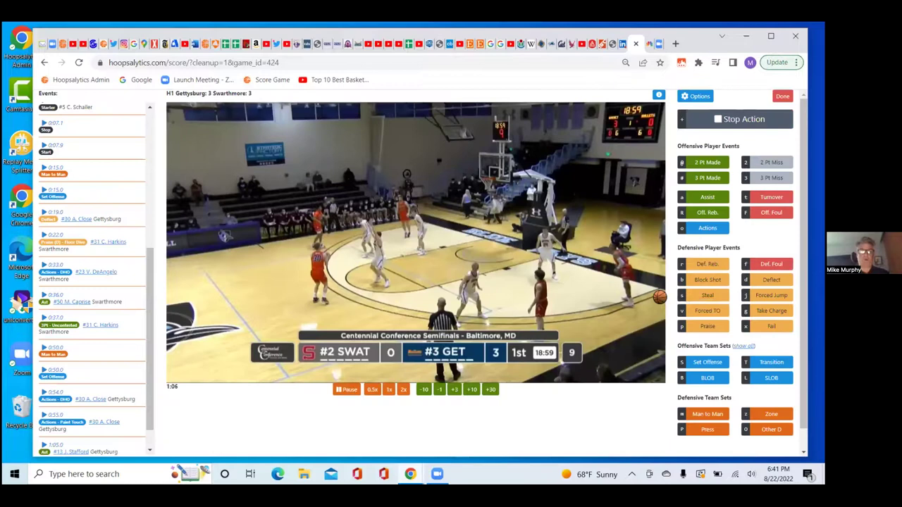
{"action": "left_click", "coordinate": [655, 294]}
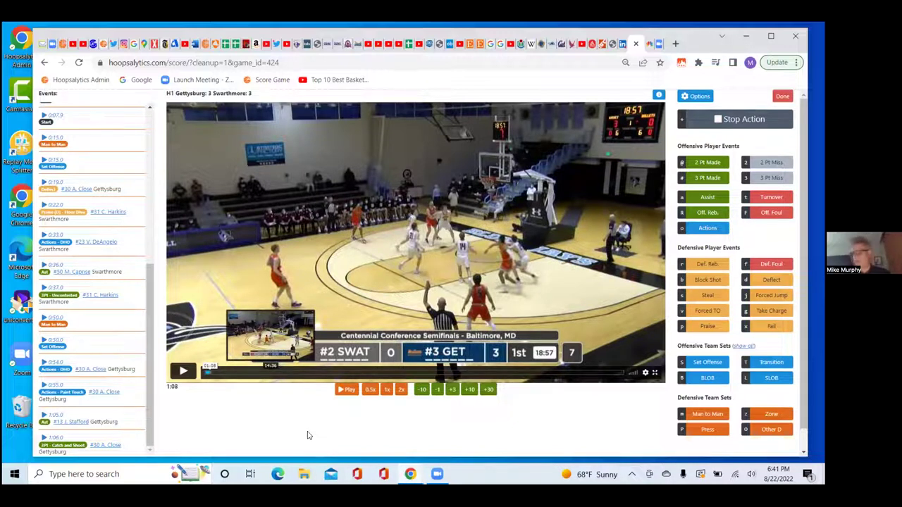
{"action": "key", "text": "space"}
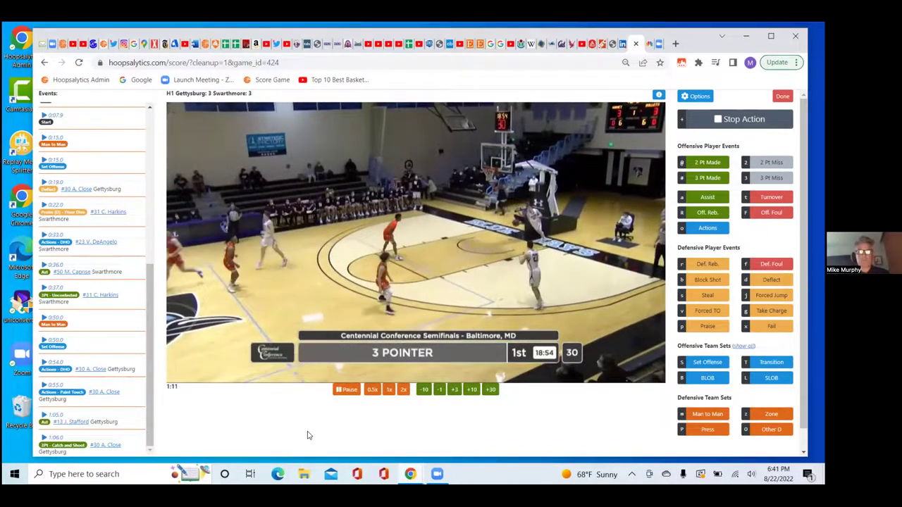
Pause the video at 1:11, record a Press defensive set, and classify it as Light 2-2-1 3/4 Press.
{"action": "key", "text": "space"}
{"action": "key", "text": "Left"}
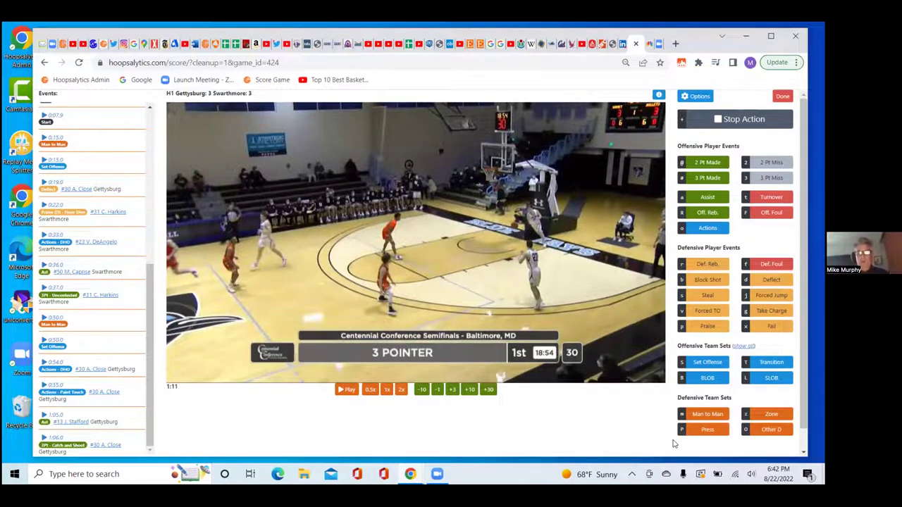
{"action": "left_click", "coordinate": [713, 431]}
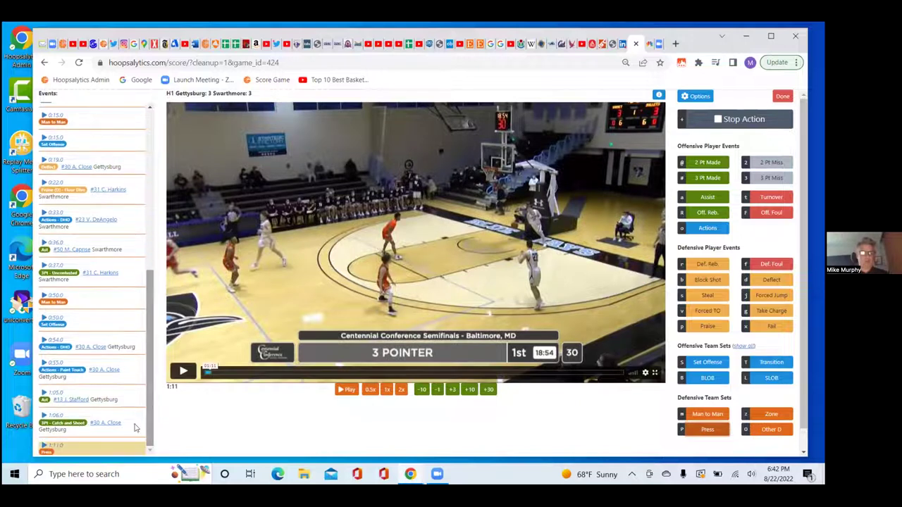
{"action": "left_click", "coordinate": [45, 452]}
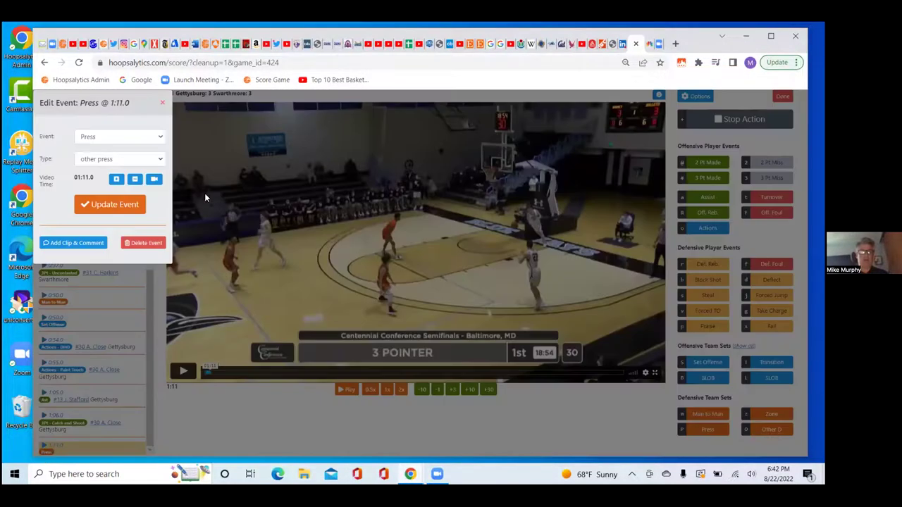
{"action": "left_click", "coordinate": [161, 161]}
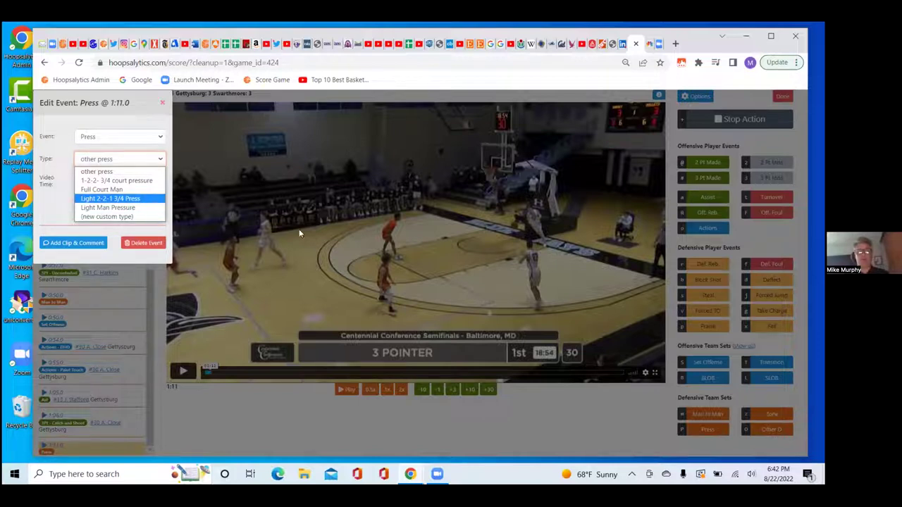
{"action": "left_click", "coordinate": [140, 199]}
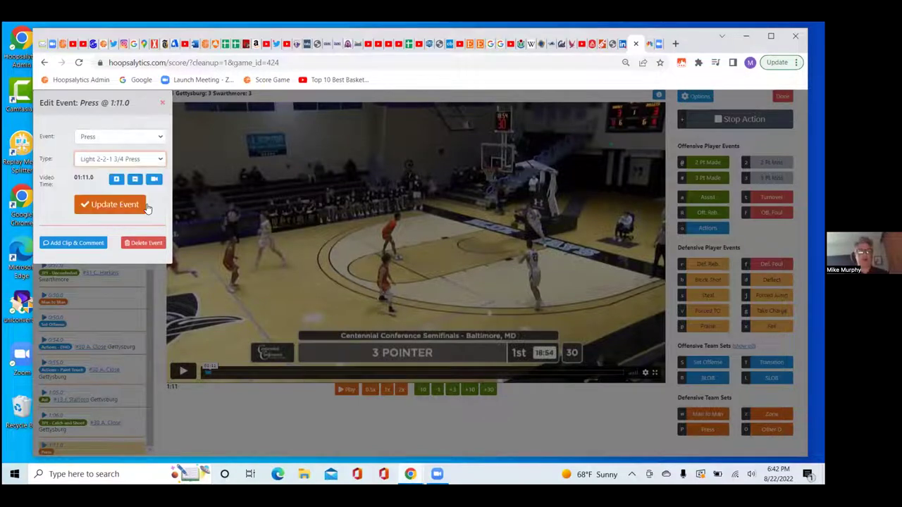
{"action": "left_click", "coordinate": [118, 215]}
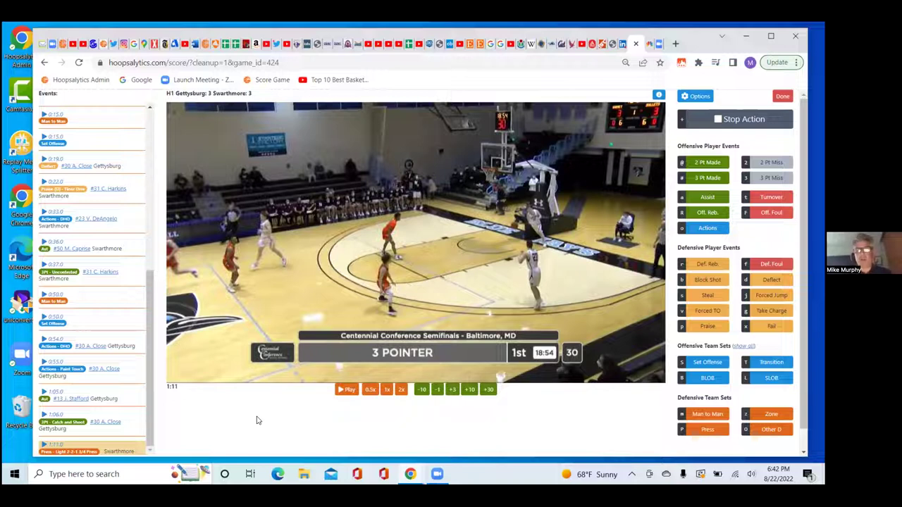
Advance the video to 1:18 and record a made two-point Runner by Swarthmore's #24, located just outside the lane on the court's left side.
{"action": "key", "text": "space"}
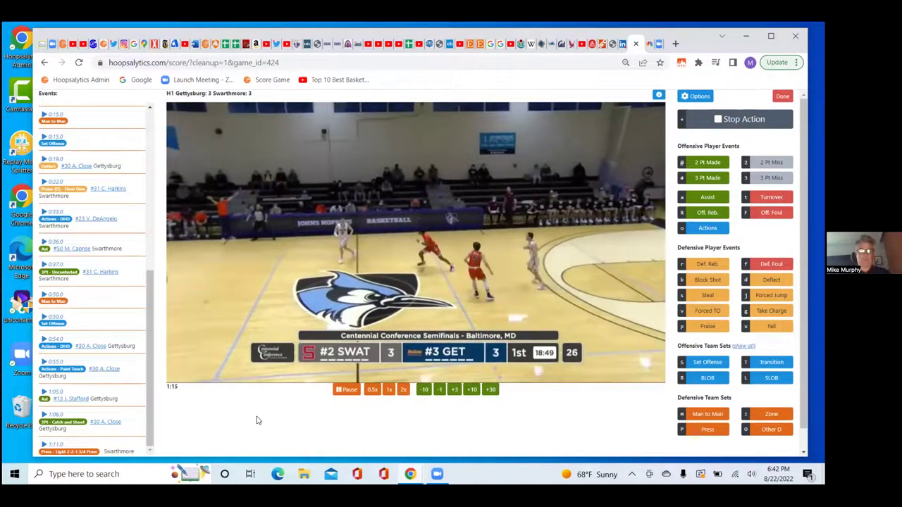
{"action": "key", "text": "space"}
{"action": "key", "text": "Right"}
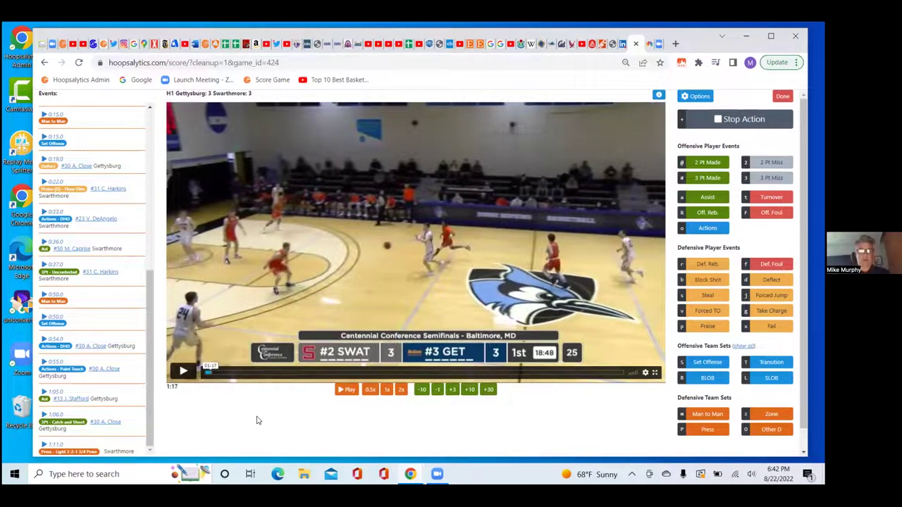
{"action": "key", "text": "space"}
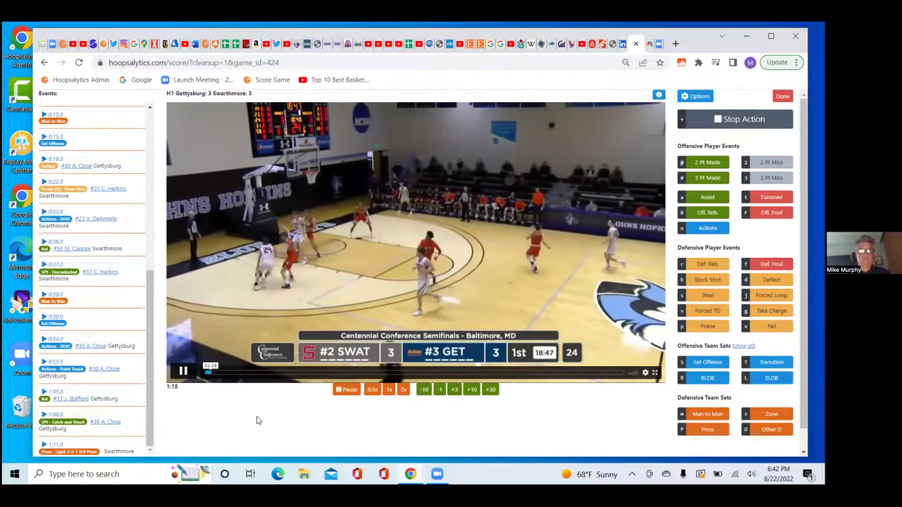
{"action": "key", "text": "space"}
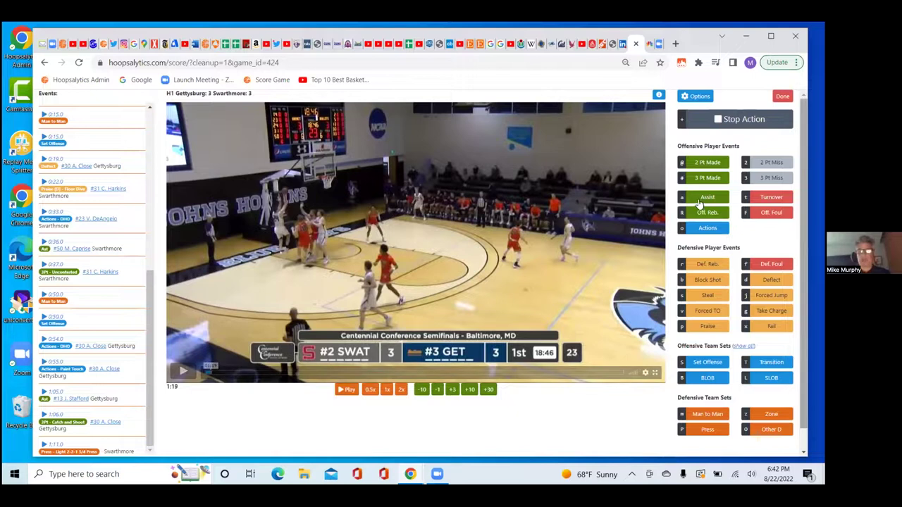
{"action": "key", "text": "Left"}
{"action": "key", "text": "space"}
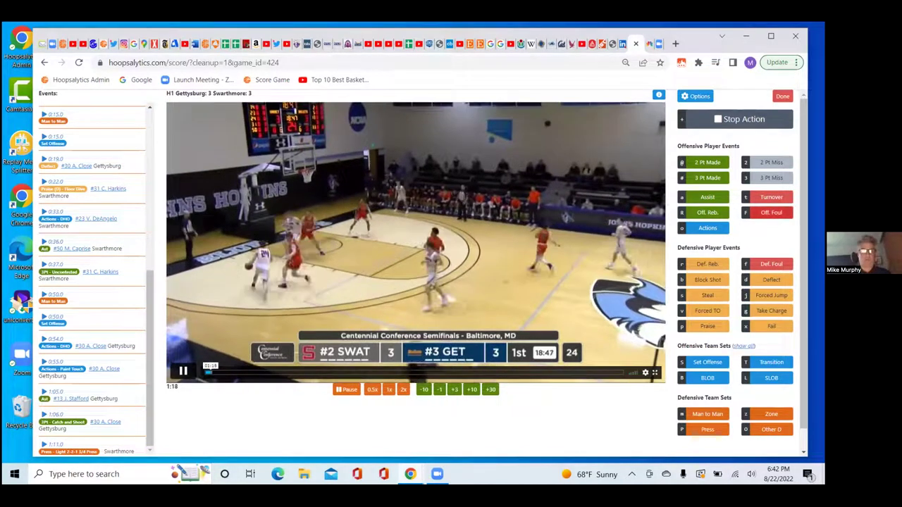
{"action": "key", "text": "space"}
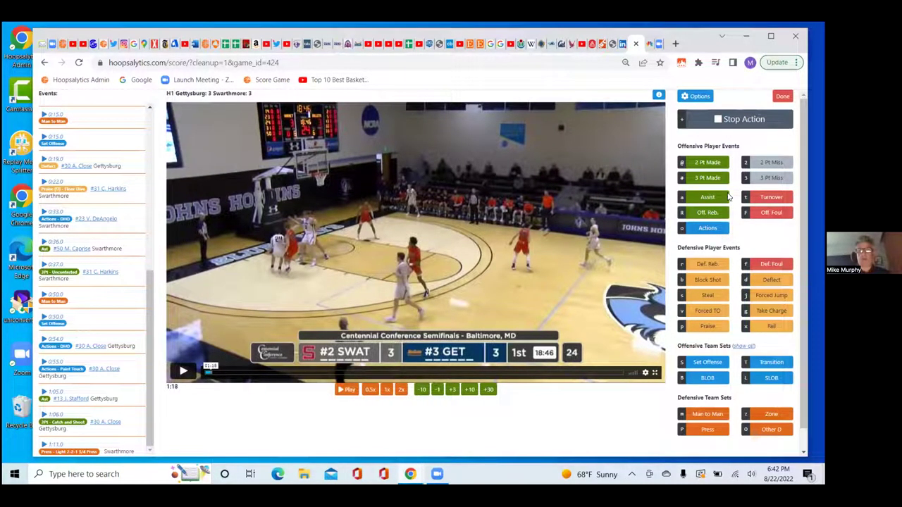
{"action": "key", "text": "shift+2"}
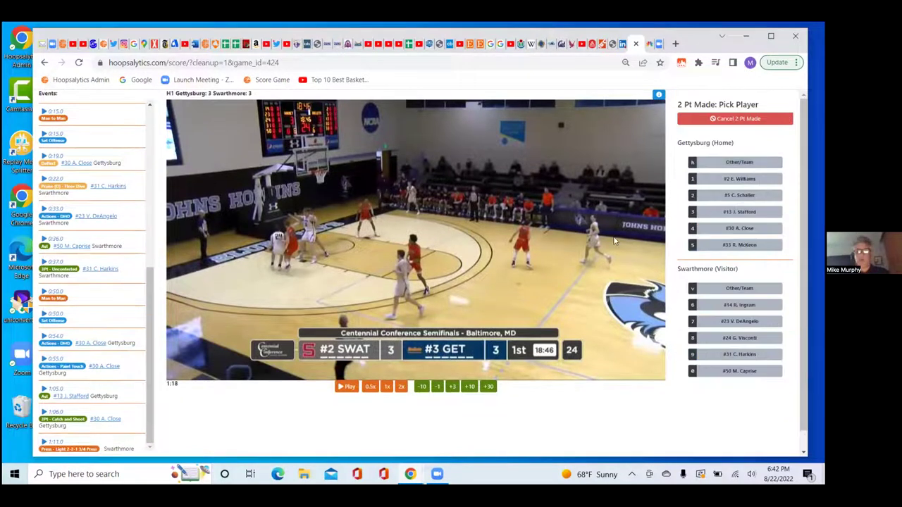
{"action": "left_click", "coordinate": [709, 354]}
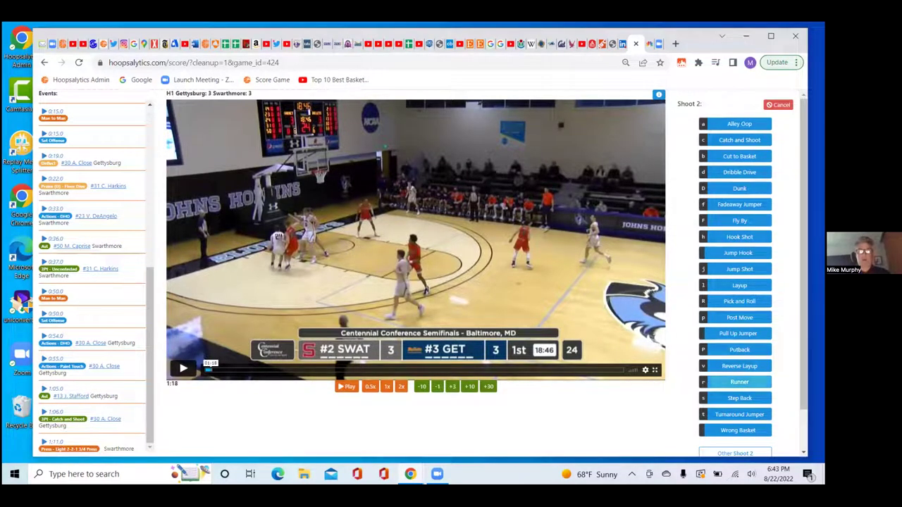
{"action": "left_click", "coordinate": [740, 382]}
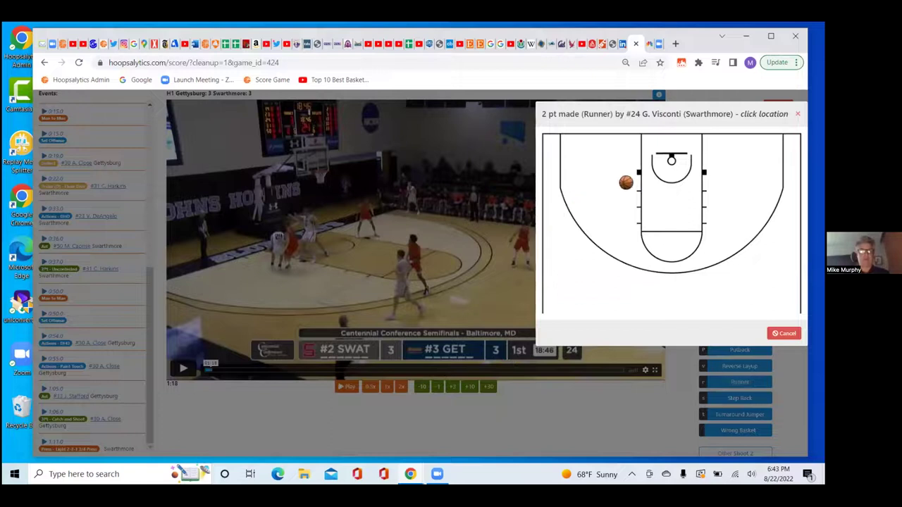
{"action": "left_click", "coordinate": [629, 177]}
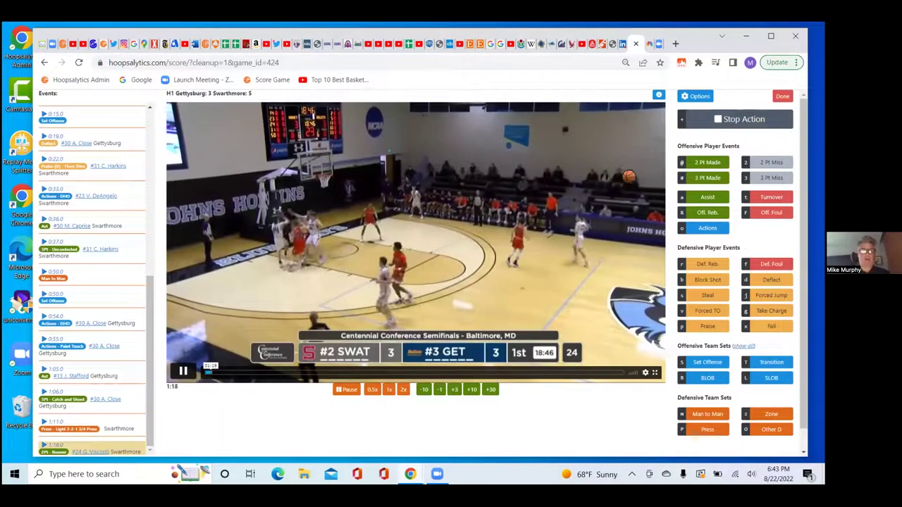
Change the 1:18 shot event by Swarthmore's #24 to Missed 2 Pt. Shot and save the update.
{"action": "key", "text": "space"}
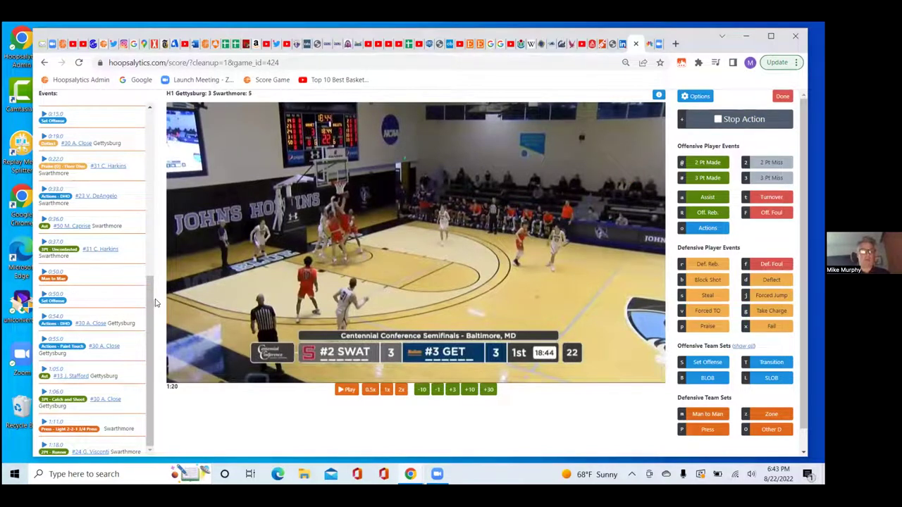
{"action": "left_click", "coordinate": [63, 454]}
{"action": "left_click", "coordinate": [163, 154]}
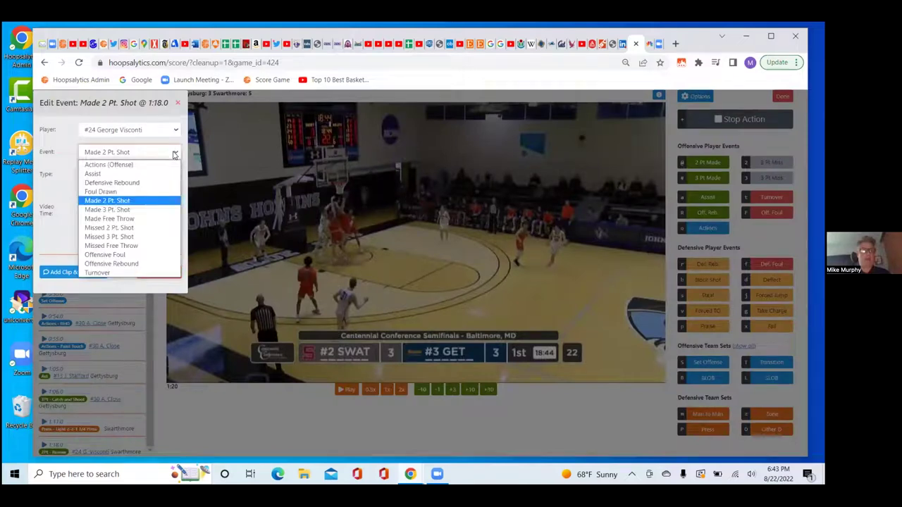
{"action": "left_click", "coordinate": [148, 233]}
{"action": "left_click", "coordinate": [137, 236]}
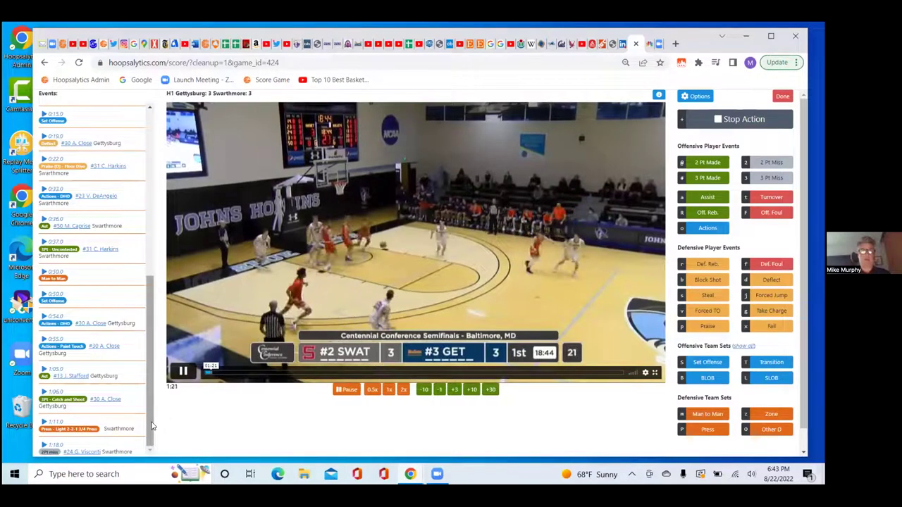
Pause the video at 1:22 and record an offensive rebound by Swarthmore's #31 near the arc, left of the top of the key.
{"action": "key", "text": "space"}
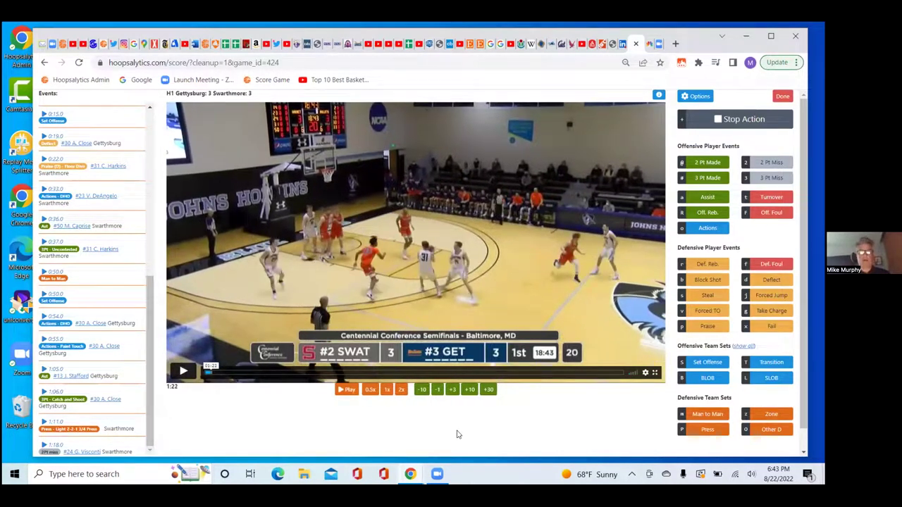
{"action": "left_click", "coordinate": [708, 213]}
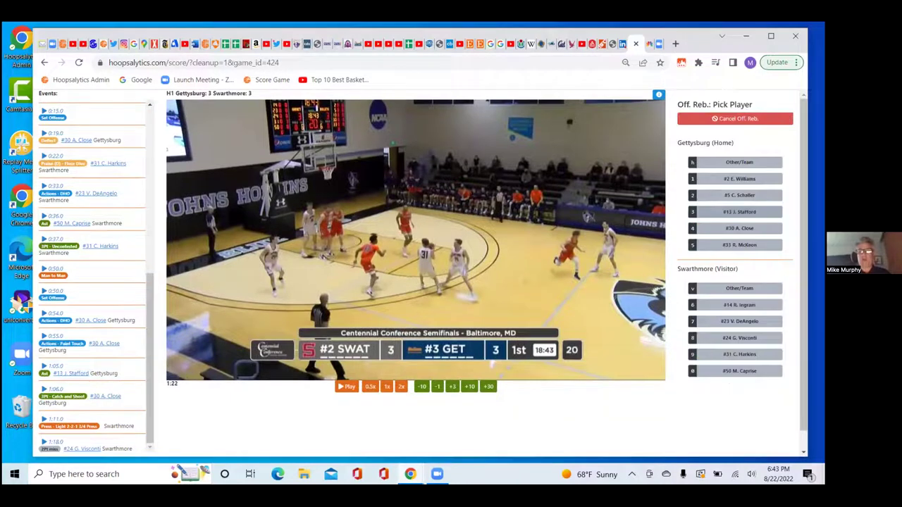
{"action": "left_click", "coordinate": [740, 354]}
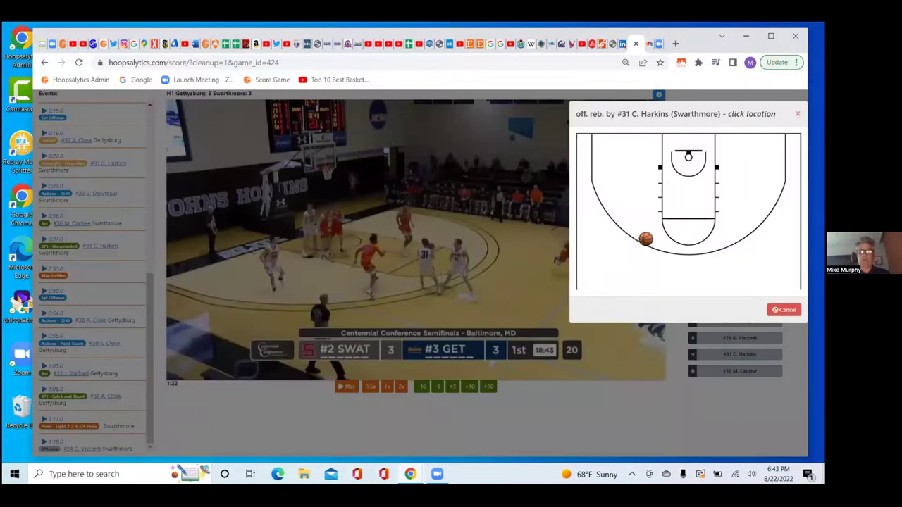
{"action": "left_click", "coordinate": [652, 248]}
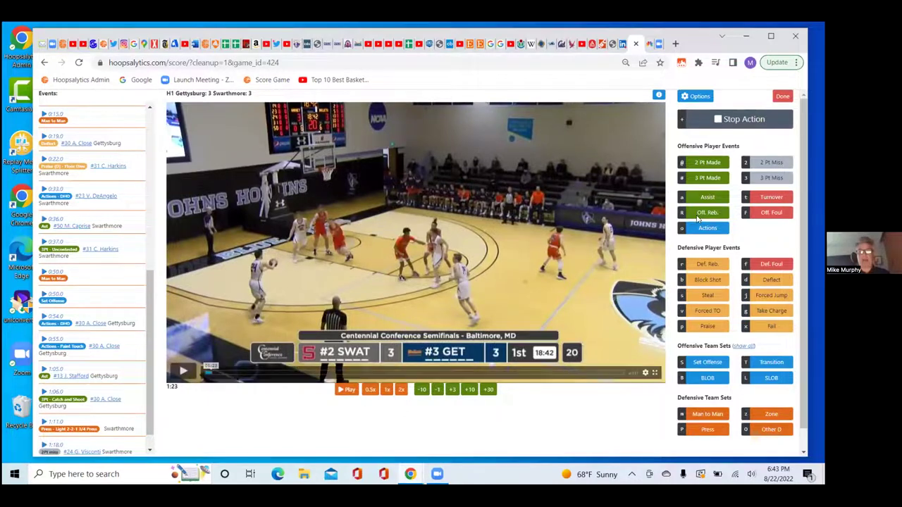
Review the pass at 1:22 and record an assist by Swarthmore's #31 just inside the arc, left of the top of the key.
{"action": "key", "text": "space"}
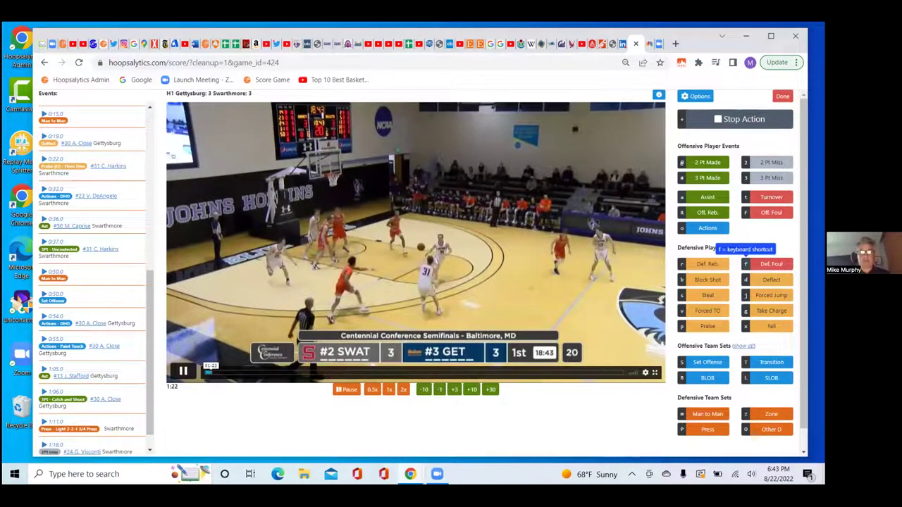
{"action": "key", "text": "space"}
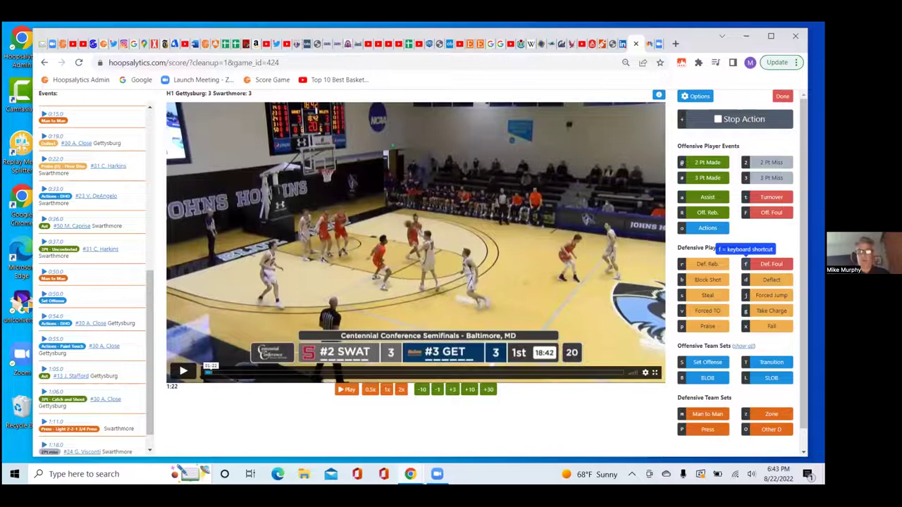
{"action": "left_click", "coordinate": [706, 198]}
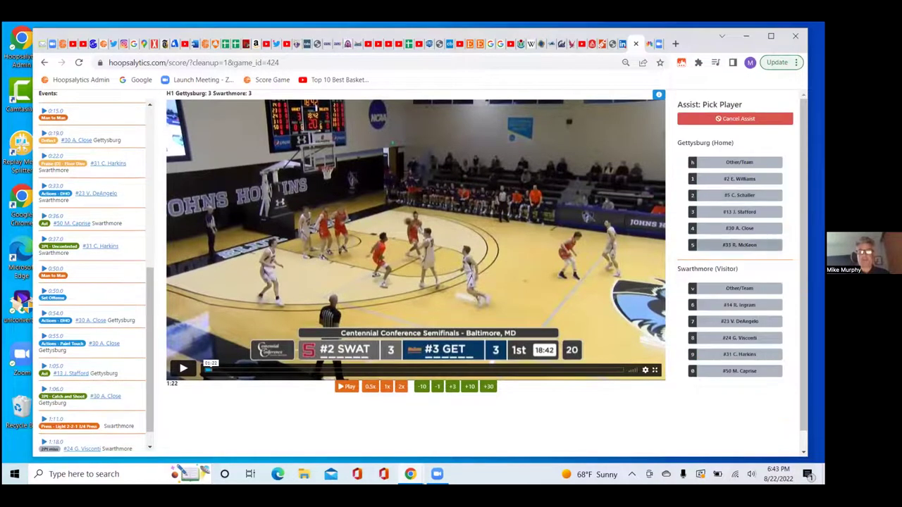
{"action": "left_click", "coordinate": [737, 353]}
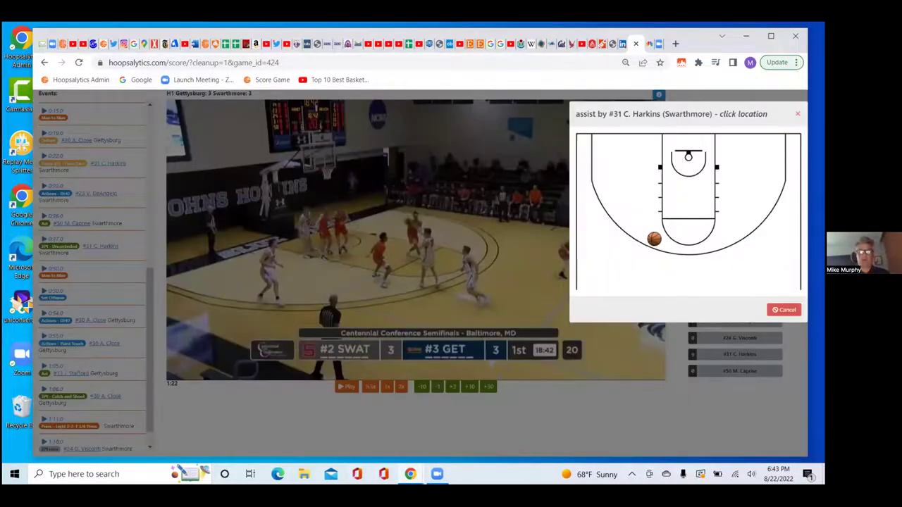
{"action": "left_click", "coordinate": [653, 239]}
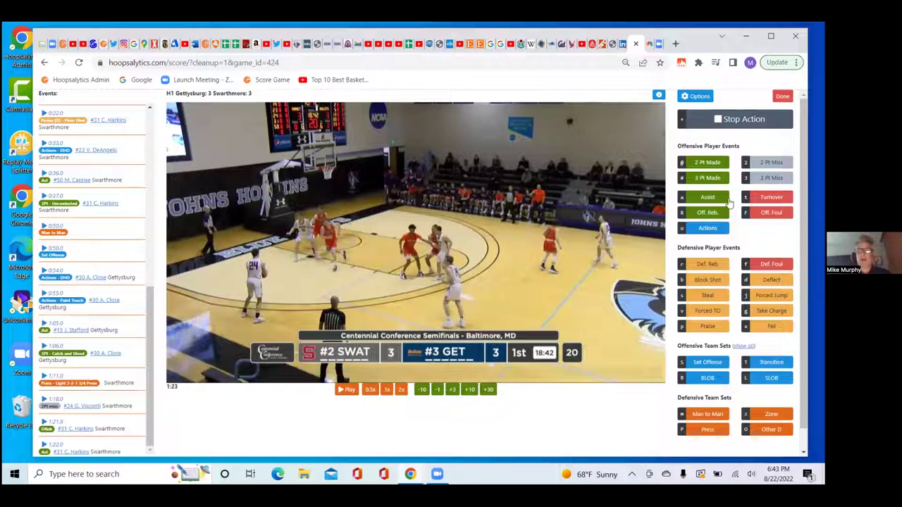
Record a made Catch and Shoot three-pointer by Swarthmore's #24 at 1:23, located outside the arc on the court's left wing, and pause playback.
{"action": "left_click", "coordinate": [708, 178]}
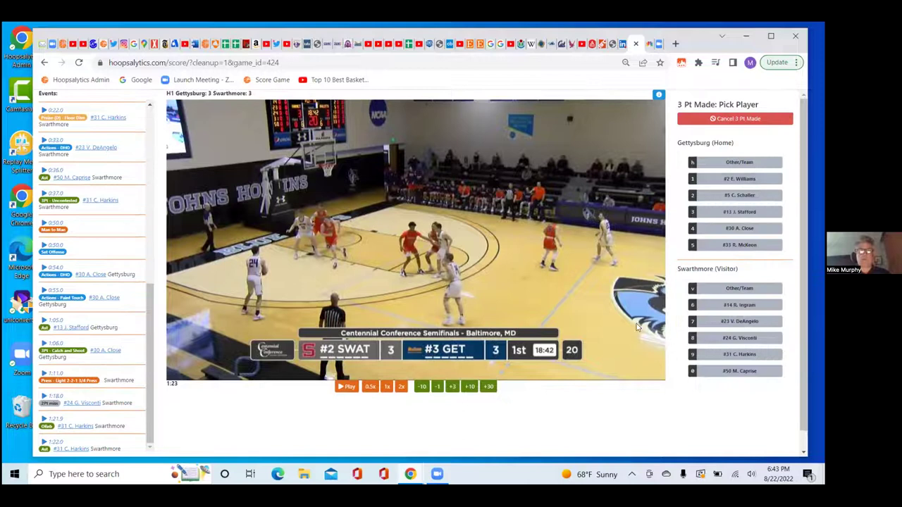
{"action": "left_click", "coordinate": [733, 337]}
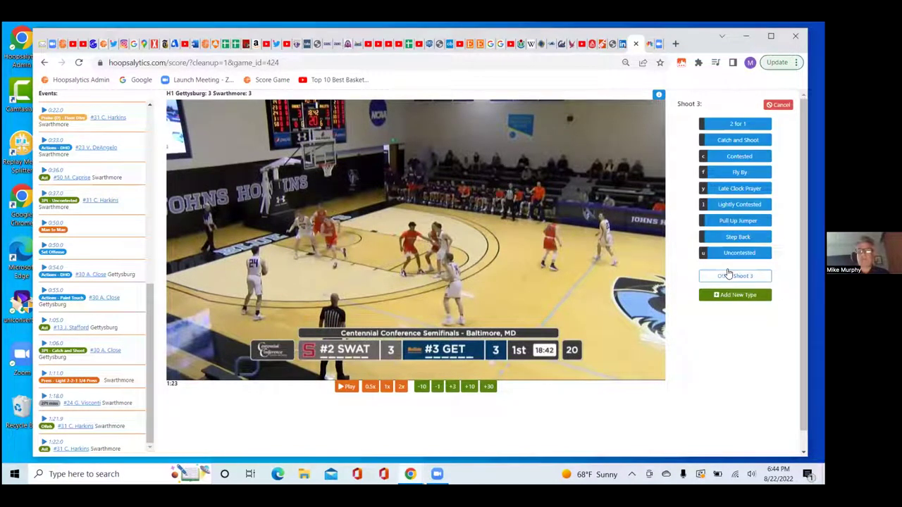
{"action": "left_click", "coordinate": [734, 141]}
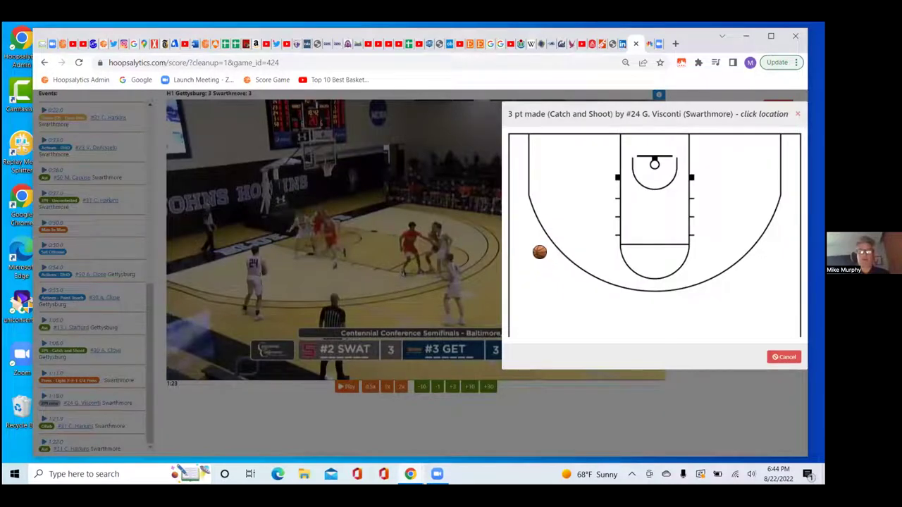
{"action": "left_click", "coordinate": [540, 252]}
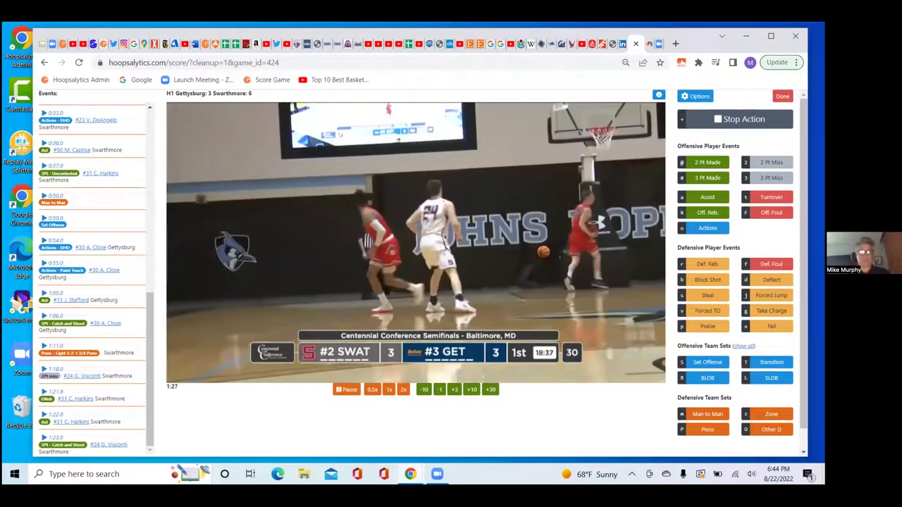
{"action": "left_click", "coordinate": [543, 251]}
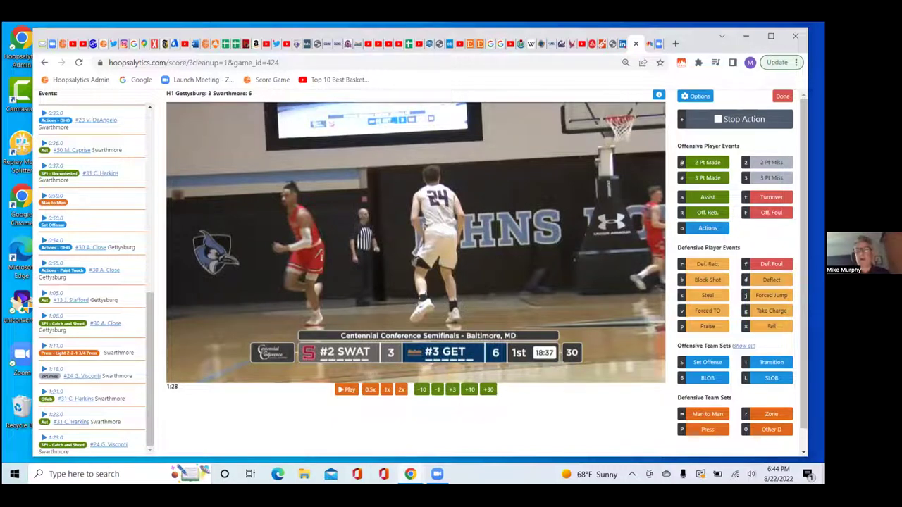
Finish the current scoring session and reopen Game #3 vs. Gettysburg to add second-pass scoring detail.
{"action": "left_click", "coordinate": [782, 97]}
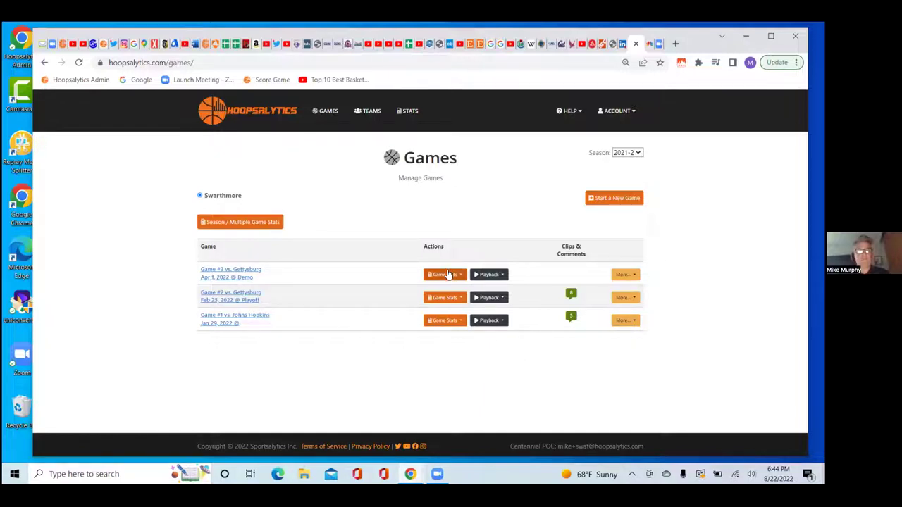
{"action": "left_click", "coordinate": [624, 274]}
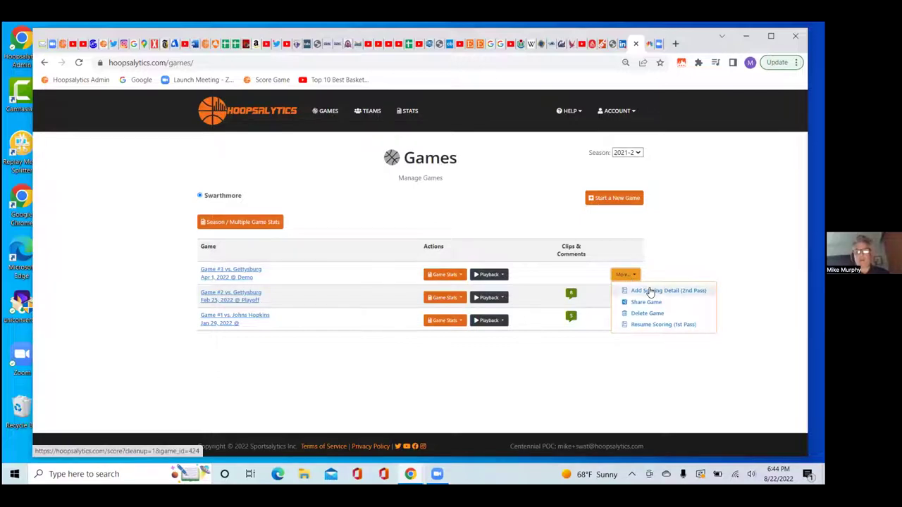
{"action": "left_click", "coordinate": [649, 291]}
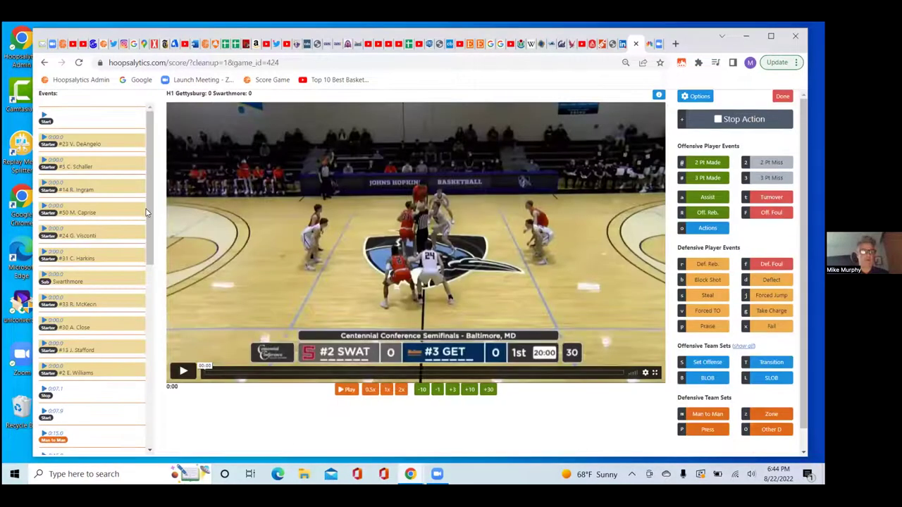
Add a clip to Swarthmore #24's made three-pointer at 1:23 with the comment "great footwork preparing for the shot" and a thumbs-up rating.
{"action": "left_click_drag", "start_coordinate": [147, 213], "coordinate": [159, 399]}
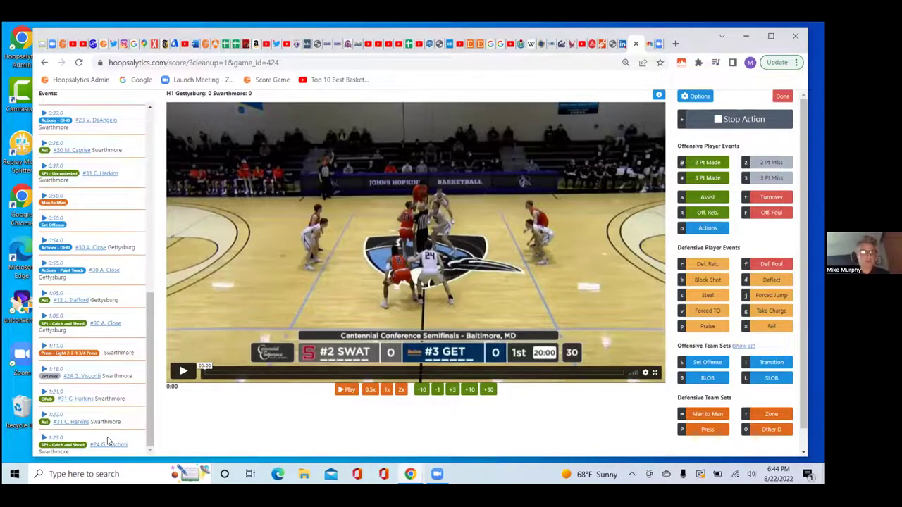
{"action": "left_click", "coordinate": [67, 445]}
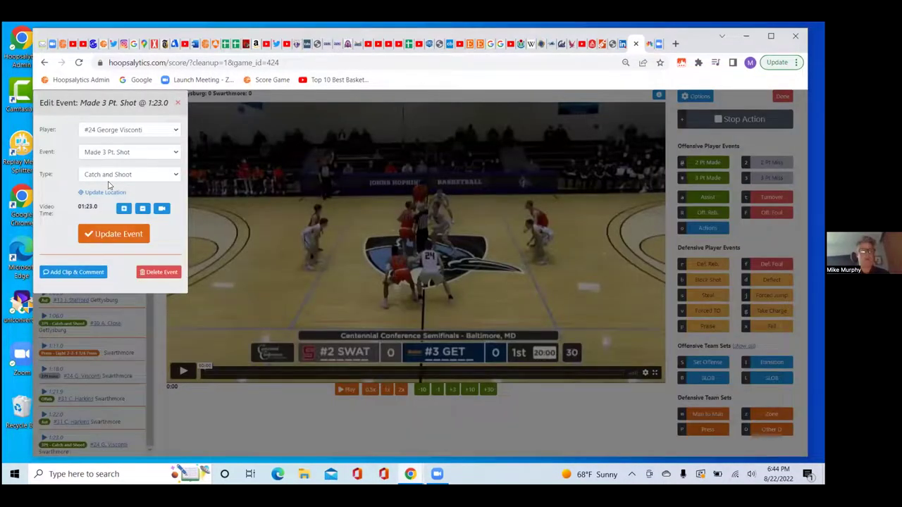
{"action": "left_click", "coordinate": [90, 271]}
{"action": "left_click", "coordinate": [344, 151]}
{"action": "type", "text": "great"}
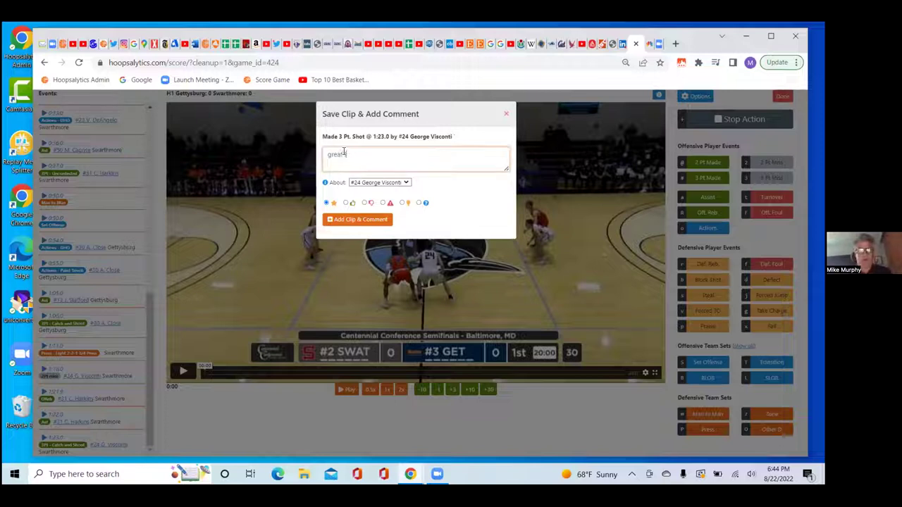
{"action": "type", "text": " footwork preparing for the"}
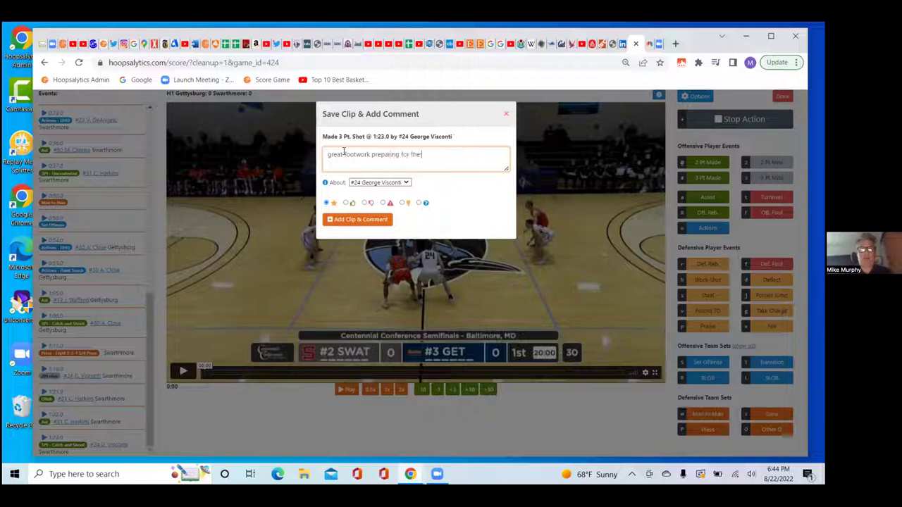
{"action": "left_click", "coordinate": [345, 202]}
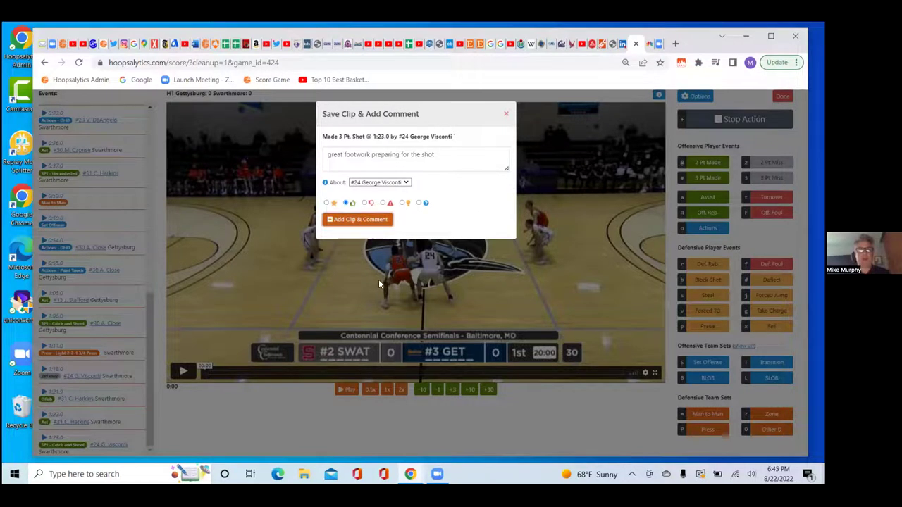
{"action": "left_click", "coordinate": [373, 220]}
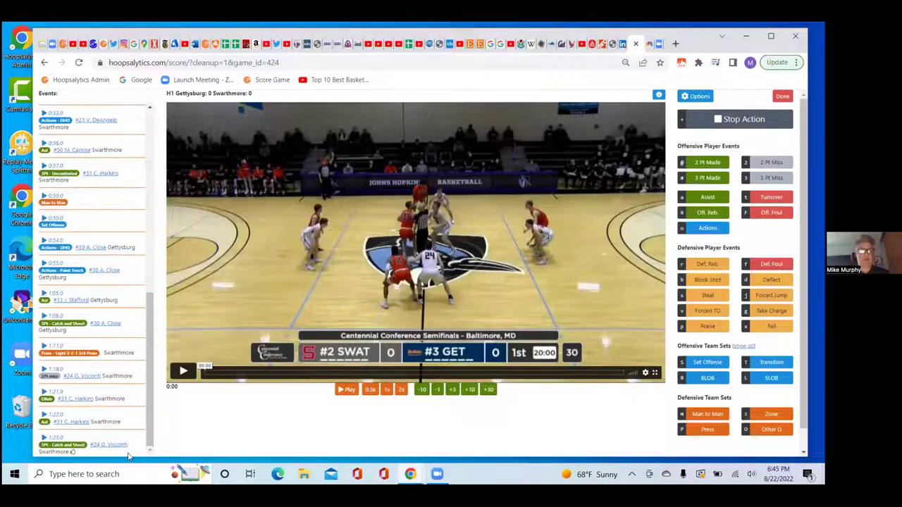
Play the video from the commented 1:23 three-pointer in the events list and pause it at 1:33.
{"action": "mouse_move", "coordinate": [73, 455]}
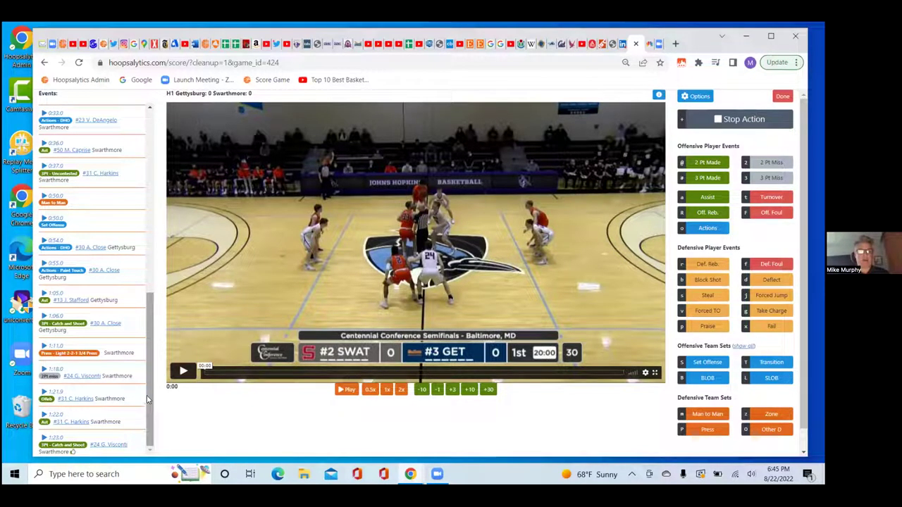
{"action": "left_click", "coordinate": [55, 438]}
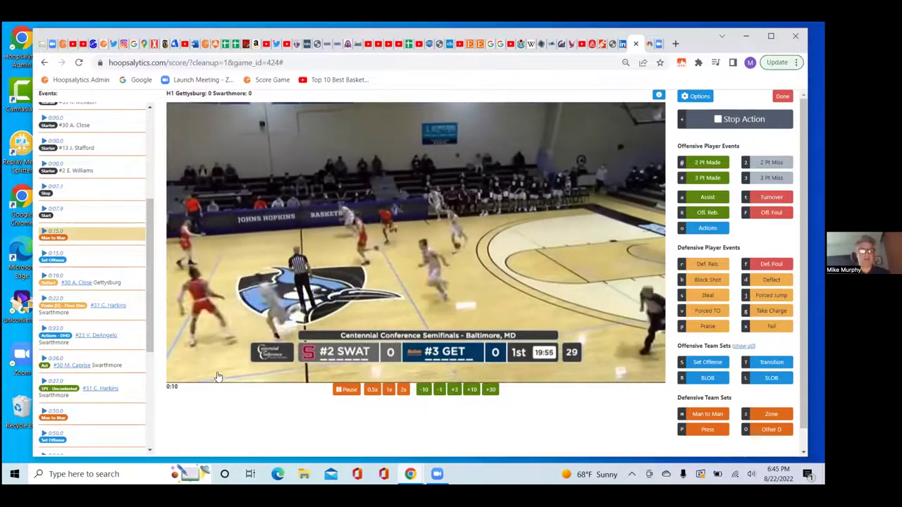
{"action": "key", "text": "space"}
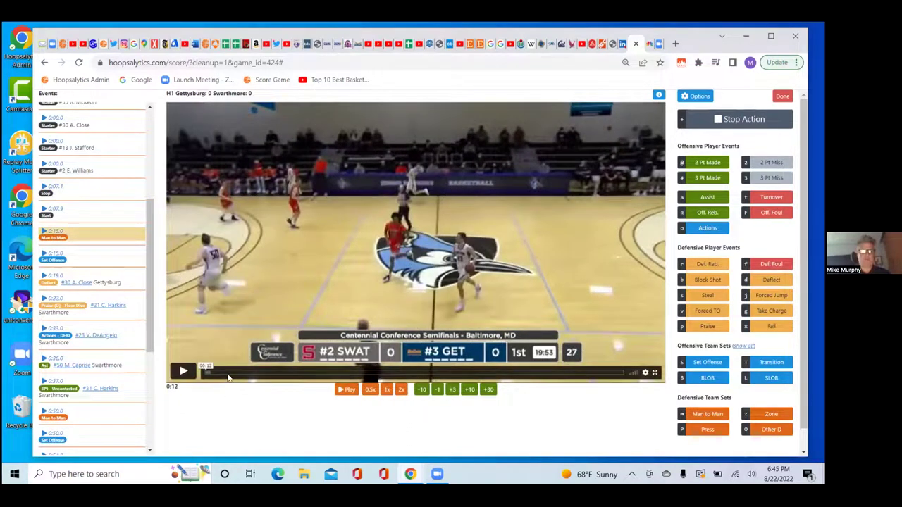
{"action": "left_click_drag", "start_coordinate": [157, 315], "coordinate": [156, 420]}
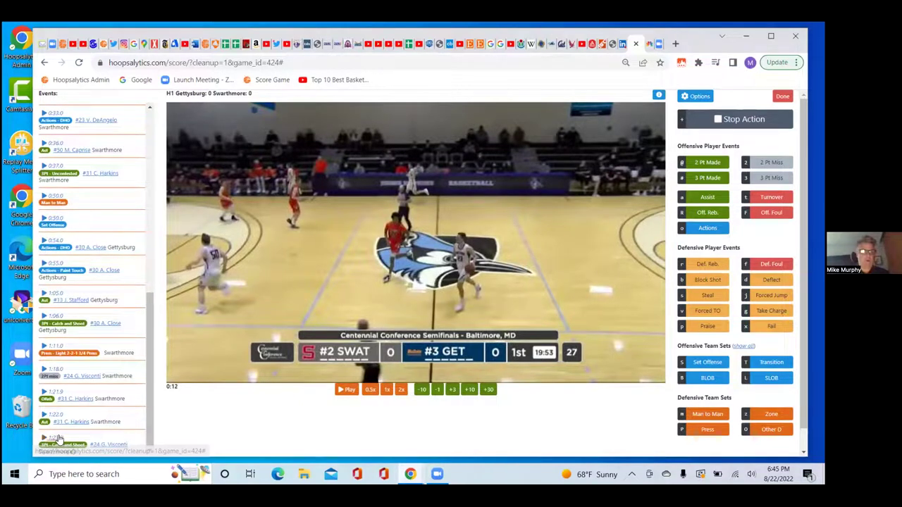
{"action": "left_click", "coordinate": [51, 439]}
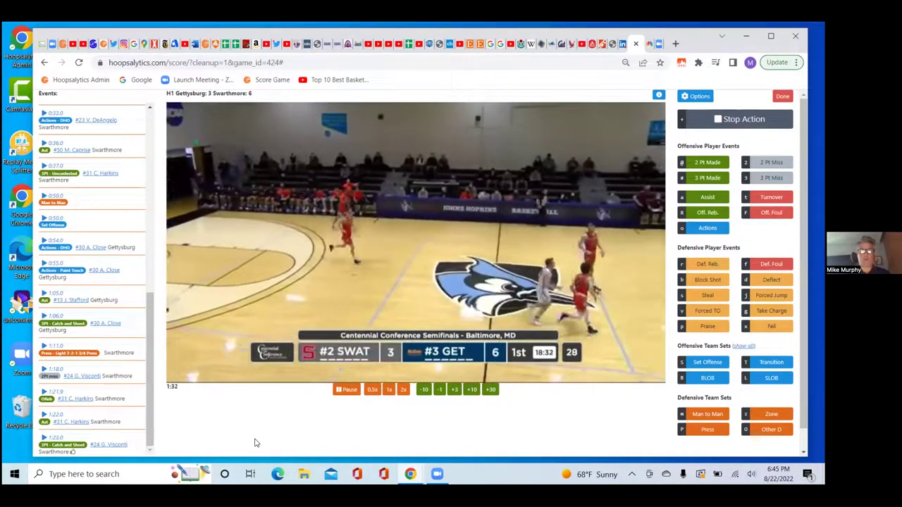
{"action": "key", "text": "space"}
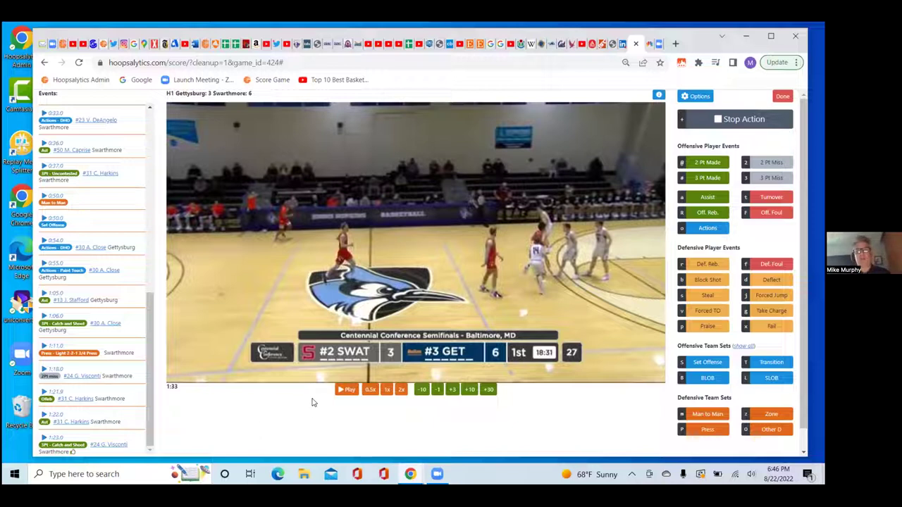
Leave scoring, open the clips and comments for Game #2 vs. Gettysburg, and review the 24:58 missed two-pointer clip.
{"action": "left_click", "coordinate": [782, 96]}
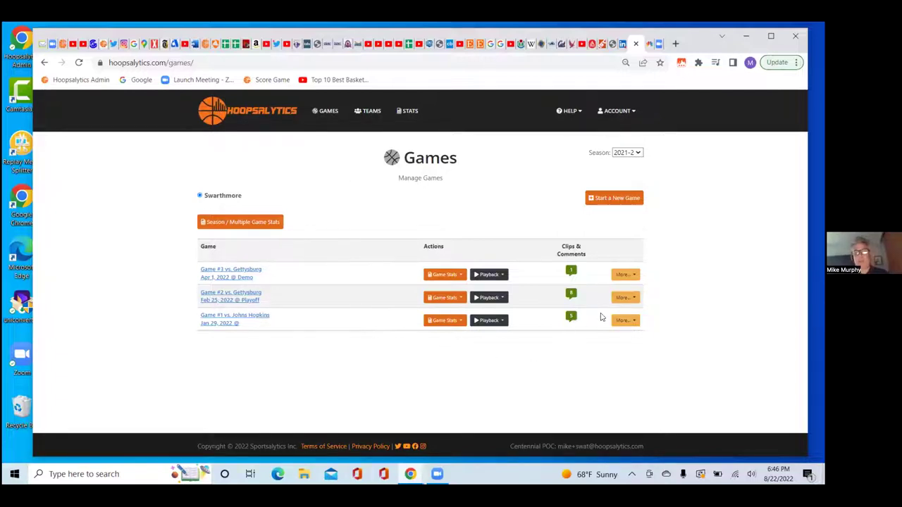
{"action": "left_click", "coordinate": [572, 294]}
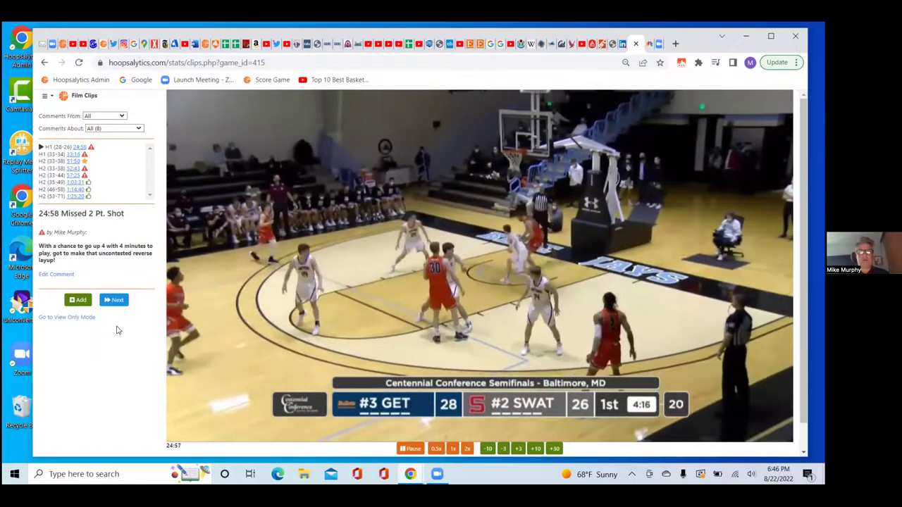
{"action": "left_click", "coordinate": [79, 147]}
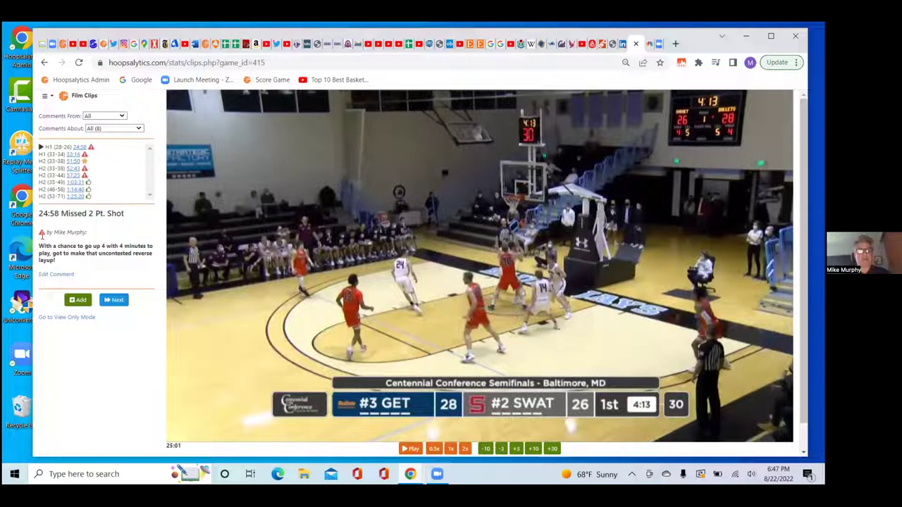
Advance to the 33:16 turnover clip and watch it, pausing and resuming playback to examine the play.
{"action": "left_click", "coordinate": [115, 302]}
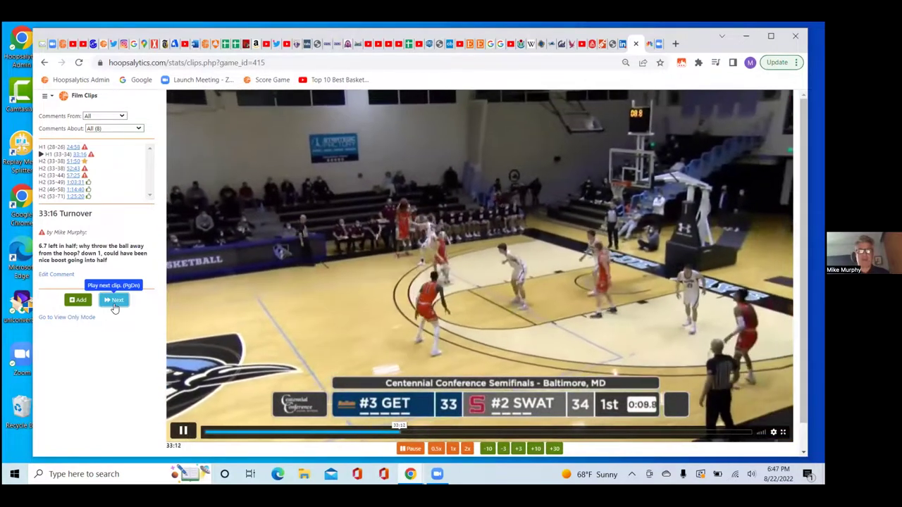
{"action": "key", "text": "space"}
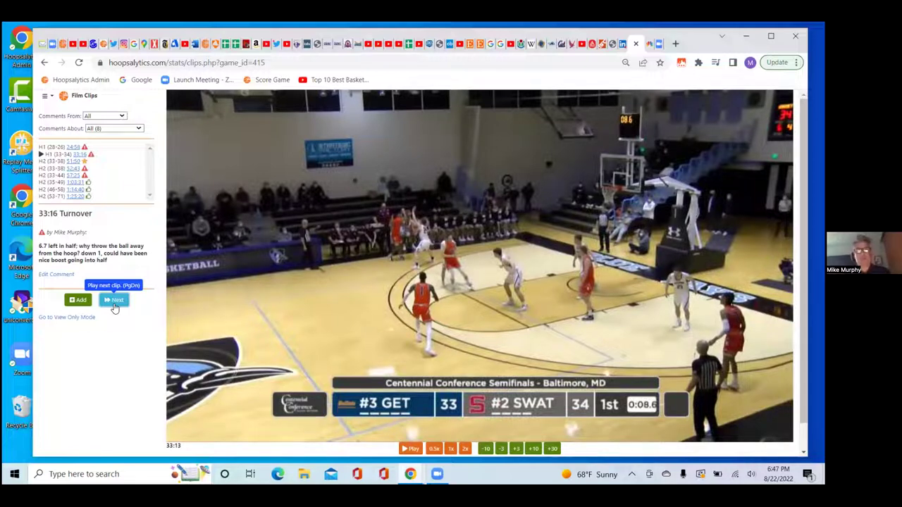
{"action": "key", "text": "space"}
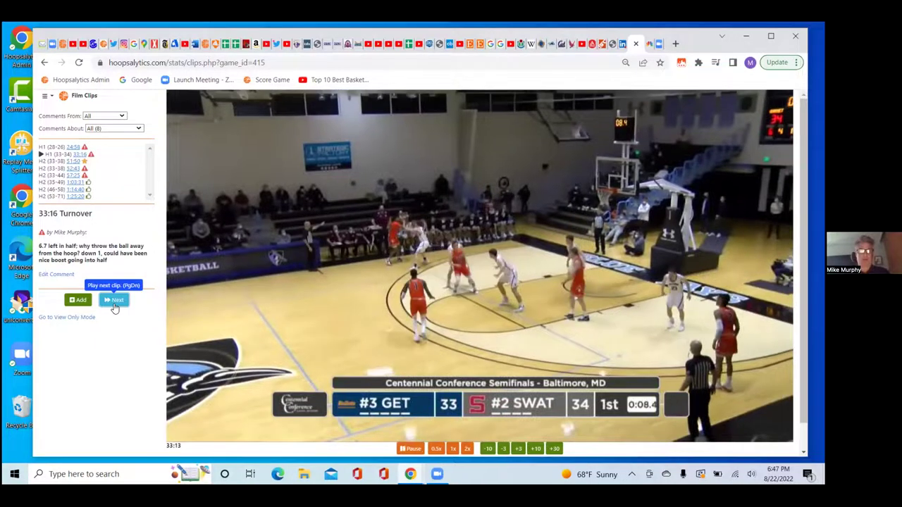
{"action": "key", "text": "space"}
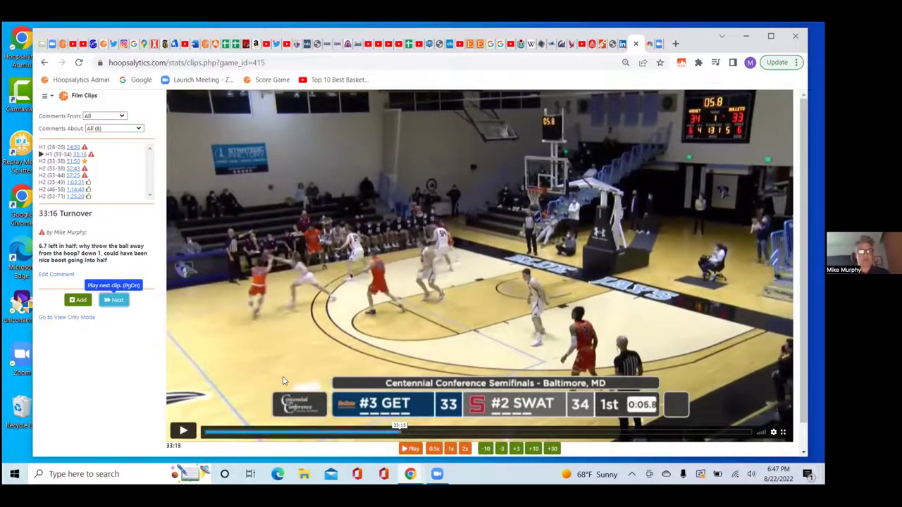
{"action": "left_click", "coordinate": [283, 384]}
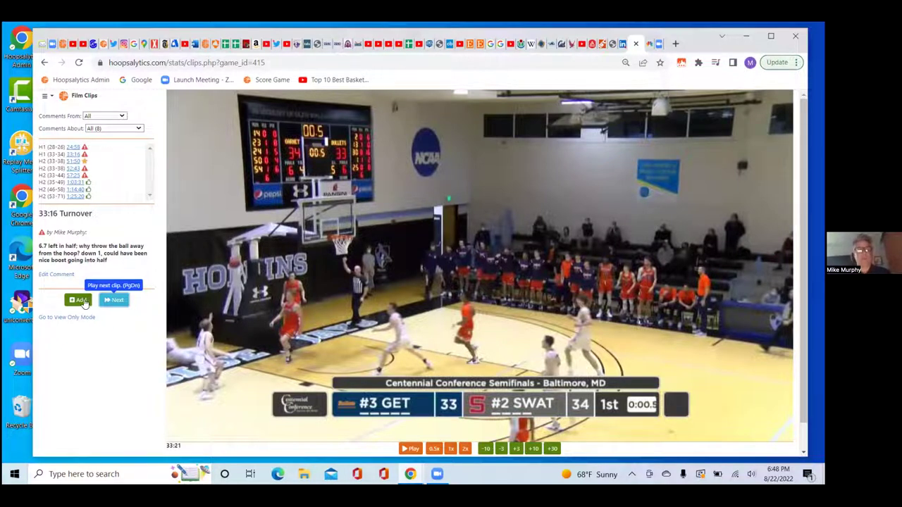
Step through the commented clips from the 51:50 Man to Man possession to the 1:03:31 missed two-pointer.
{"action": "left_click", "coordinate": [120, 303]}
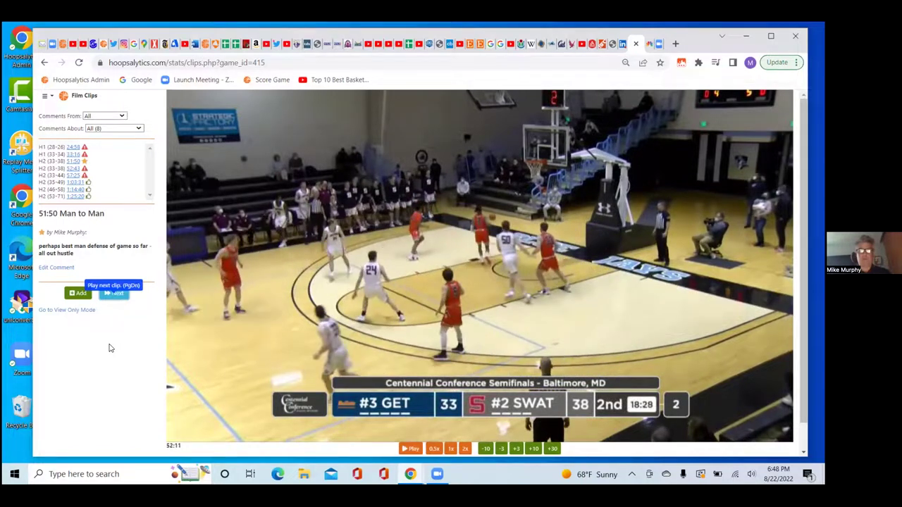
{"action": "left_click", "coordinate": [116, 297]}
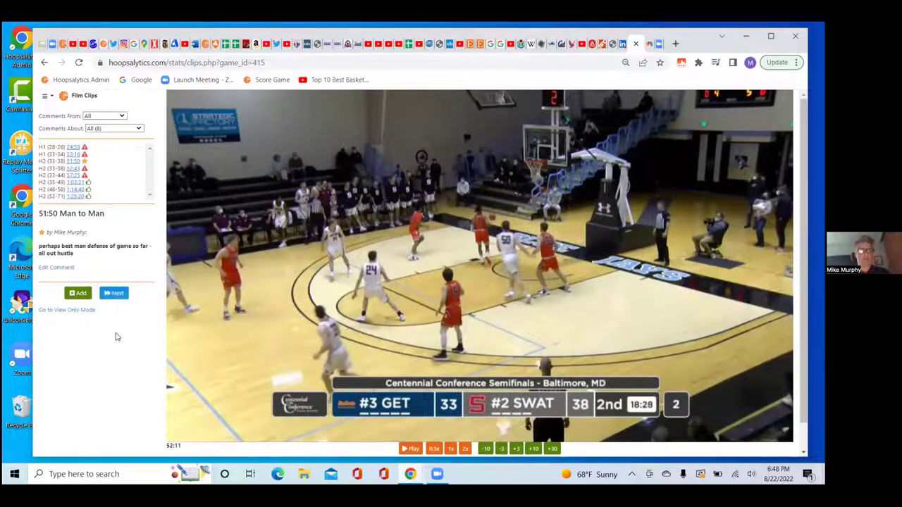
{"action": "left_click", "coordinate": [117, 293]}
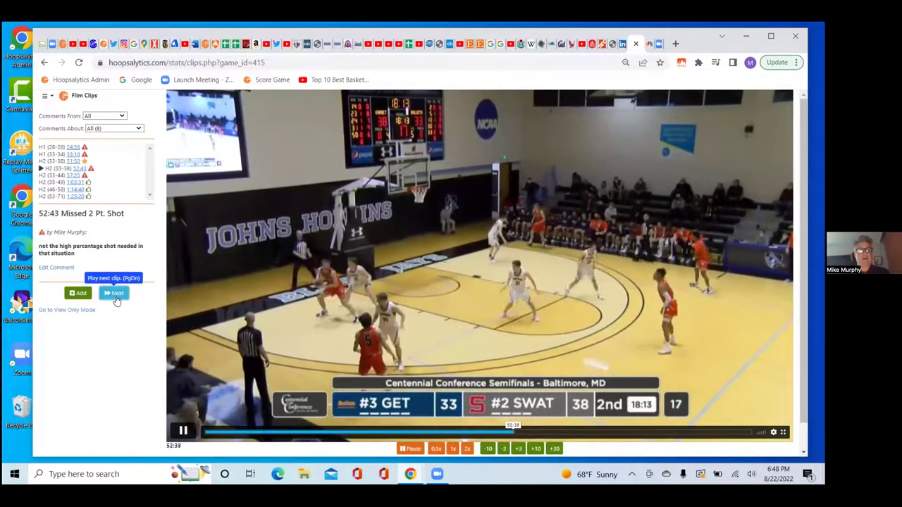
{"action": "left_click", "coordinate": [115, 293]}
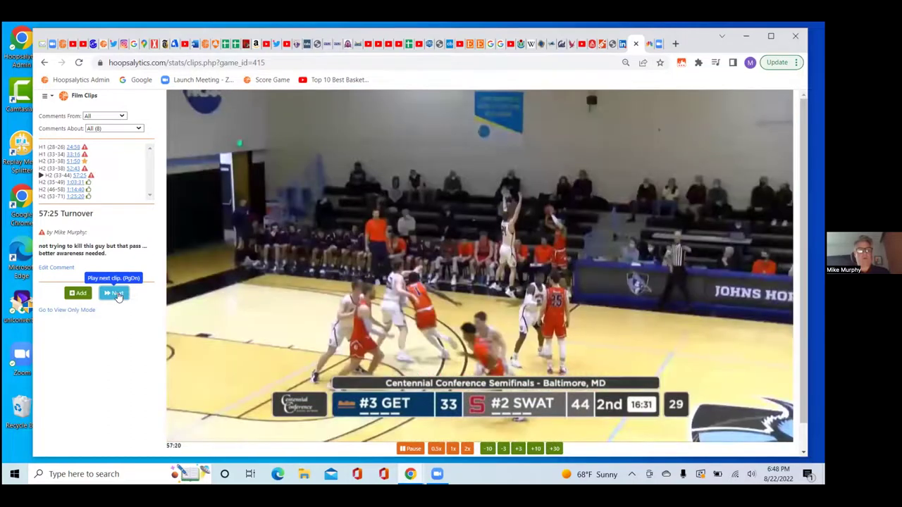
{"action": "left_click", "coordinate": [114, 293]}
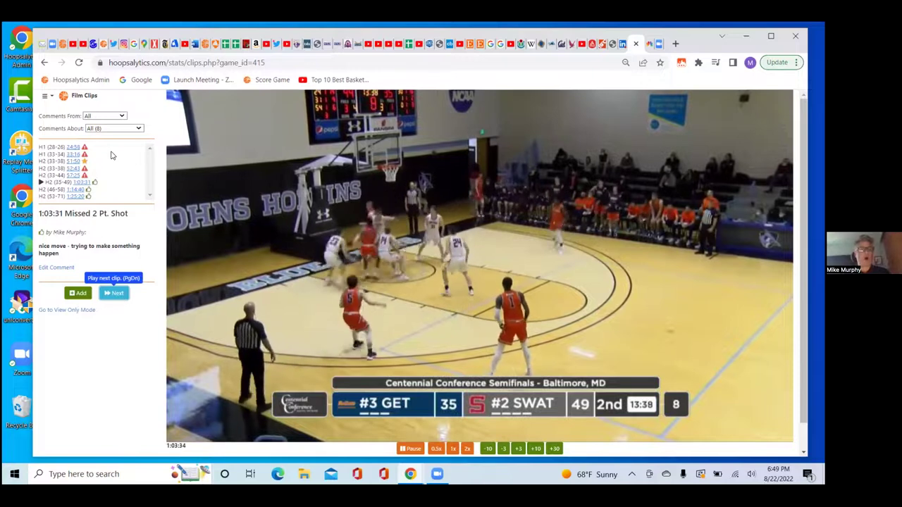
Filter the film clips by comment author, trying the individual commenter, Coaches, and Players.
{"action": "left_click", "coordinate": [122, 116]}
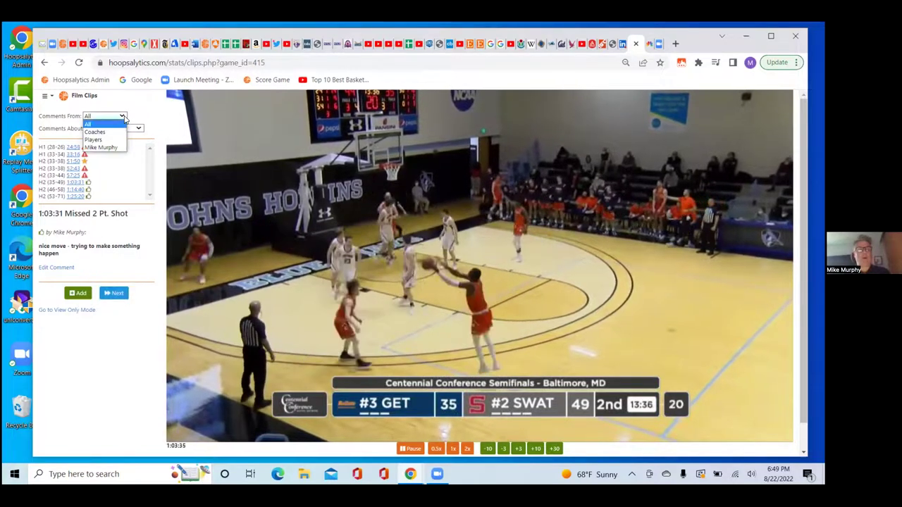
{"action": "left_click", "coordinate": [101, 147]}
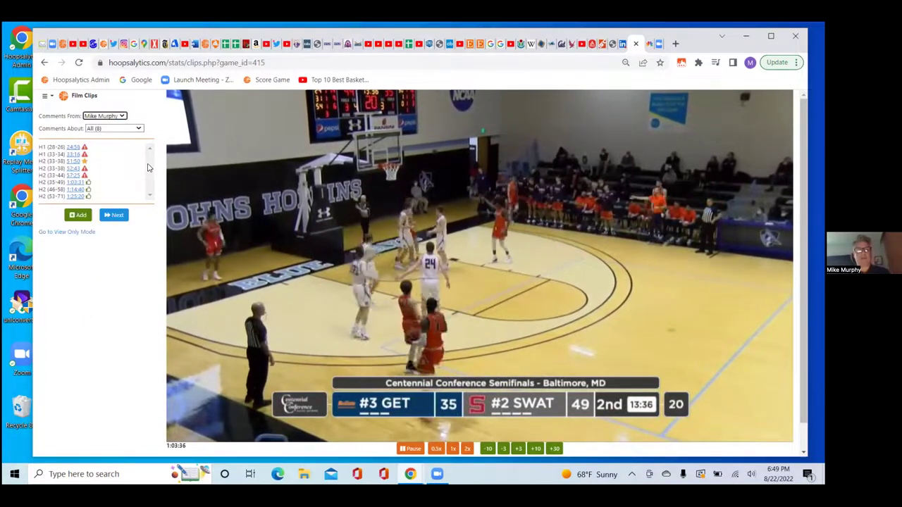
{"action": "left_click", "coordinate": [122, 117]}
{"action": "left_click", "coordinate": [113, 132]}
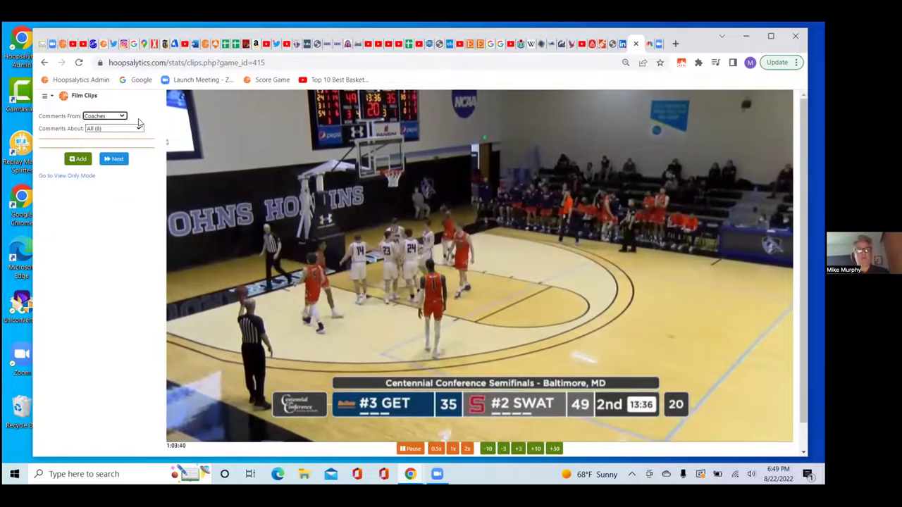
{"action": "left_click", "coordinate": [121, 116]}
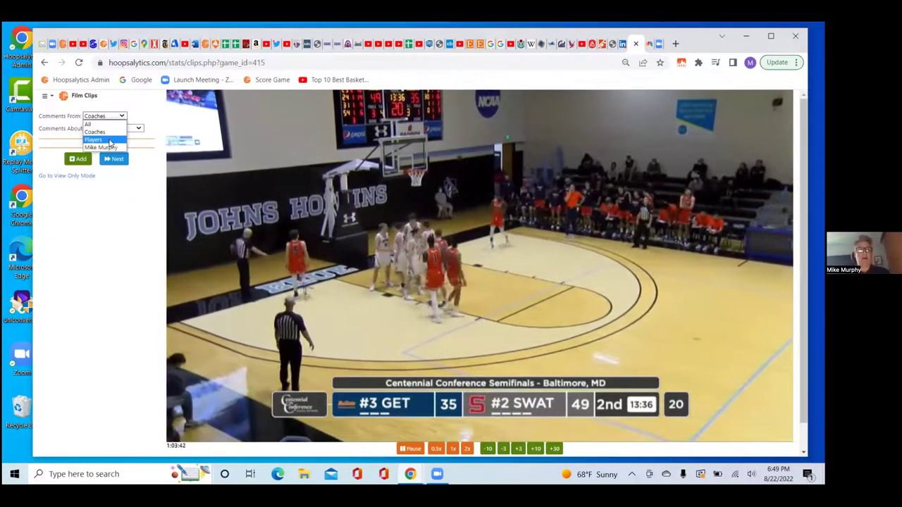
{"action": "left_click", "coordinate": [98, 139]}
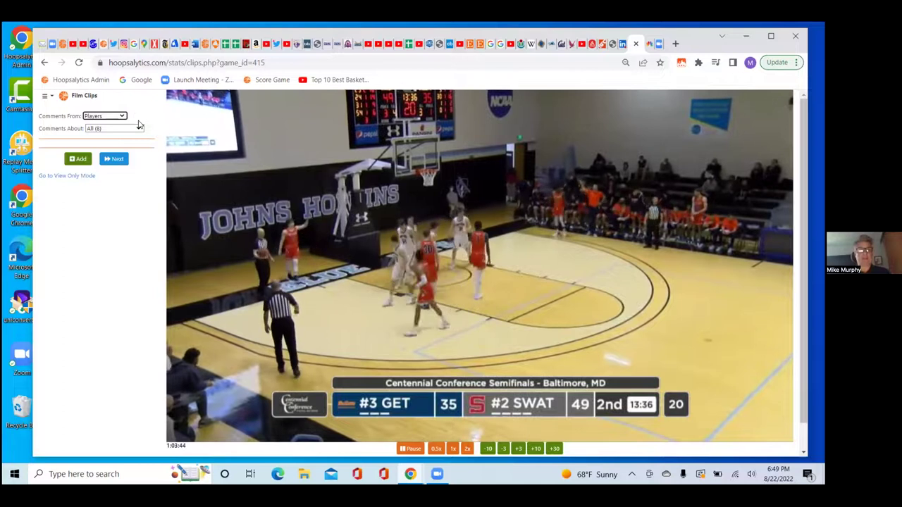
Filter the clips to comments about the player listed with three comments, from All authors, and pause the video.
{"action": "left_click", "coordinate": [140, 128]}
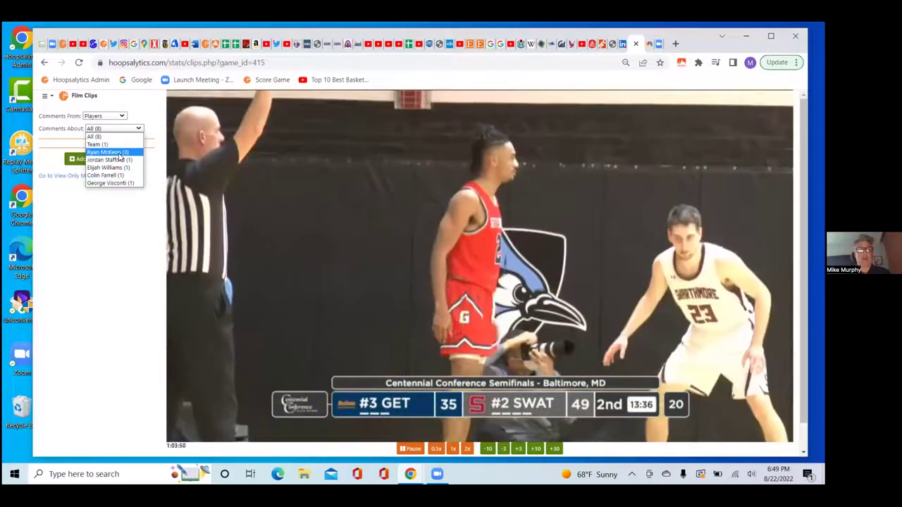
{"action": "left_click", "coordinate": [120, 153]}
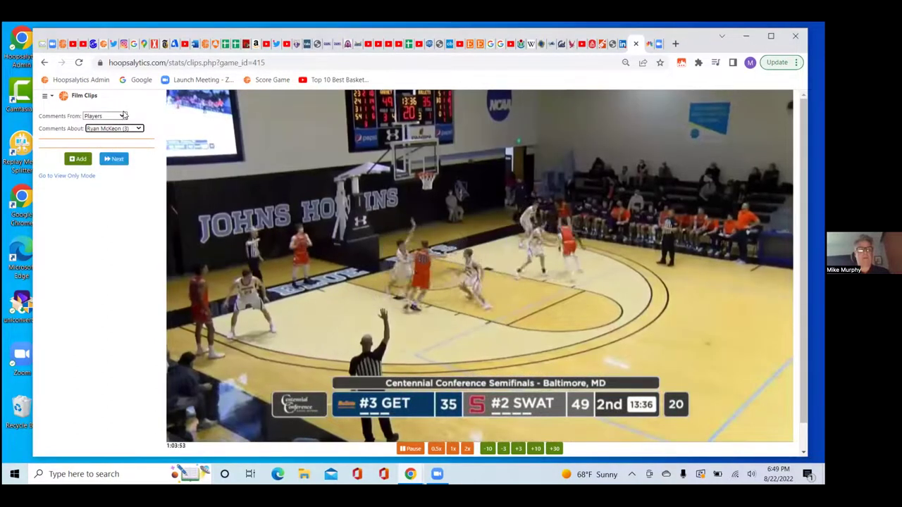
{"action": "left_click", "coordinate": [124, 116]}
{"action": "left_click", "coordinate": [105, 123]}
{"action": "key", "text": "space"}
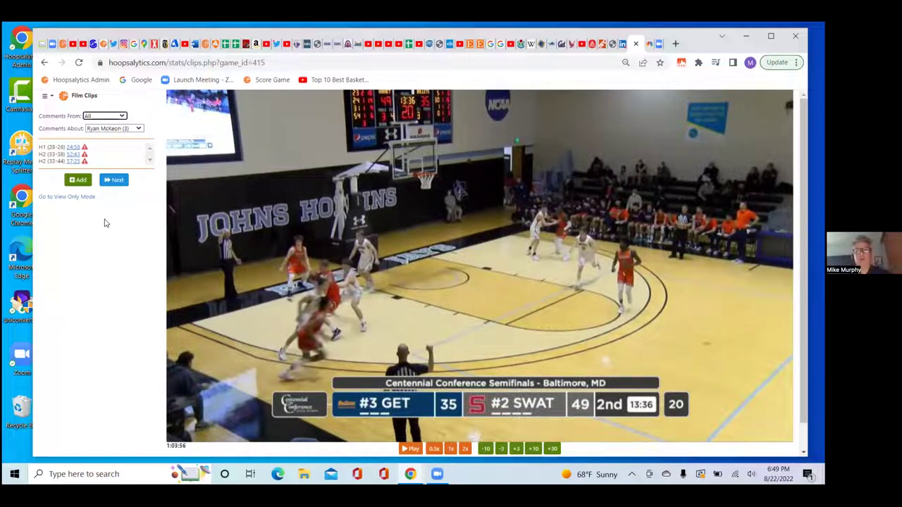
Reopen Game #3 vs. Gettysburg for second-pass scoring detail and play the video from the 1:21.9 offensive rebound.
{"action": "left_click", "coordinate": [46, 99]}
{"action": "left_click", "coordinate": [57, 112]}
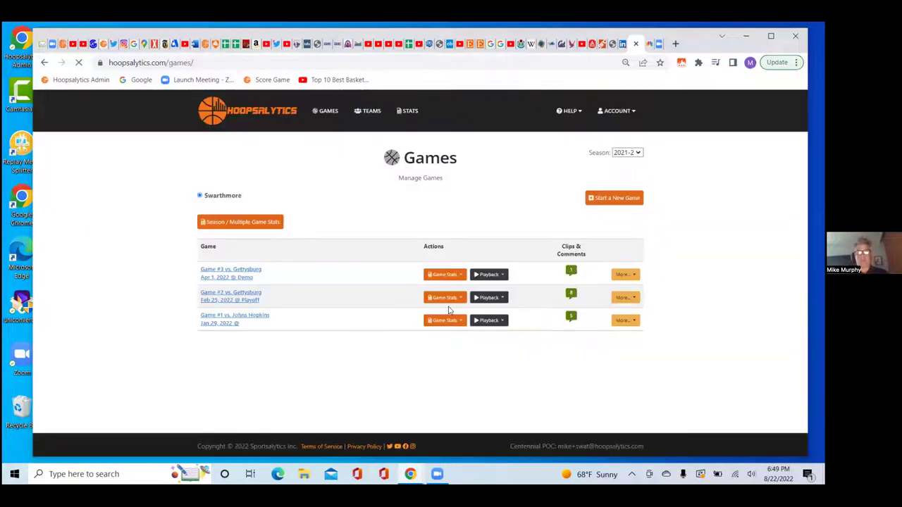
{"action": "left_click", "coordinate": [632, 275]}
{"action": "left_click", "coordinate": [636, 291]}
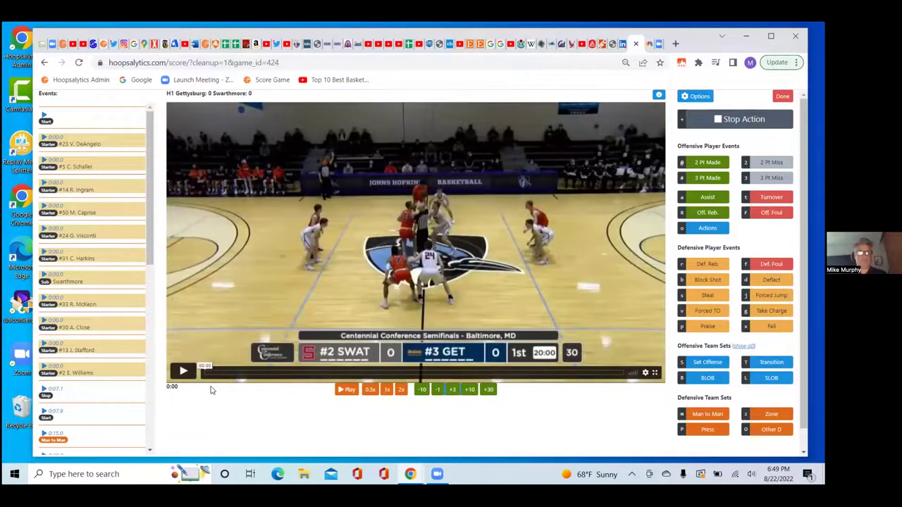
{"action": "left_click_drag", "start_coordinate": [150, 248], "coordinate": [151, 432]}
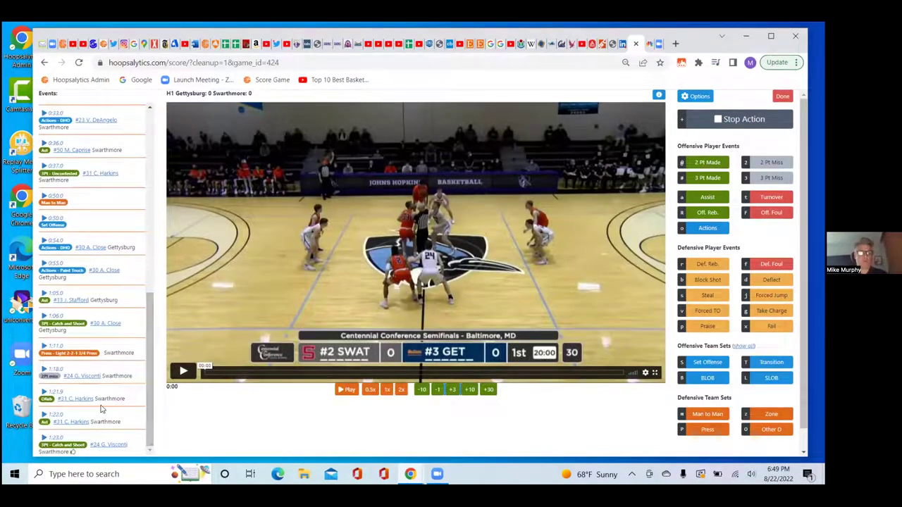
{"action": "left_click", "coordinate": [57, 396]}
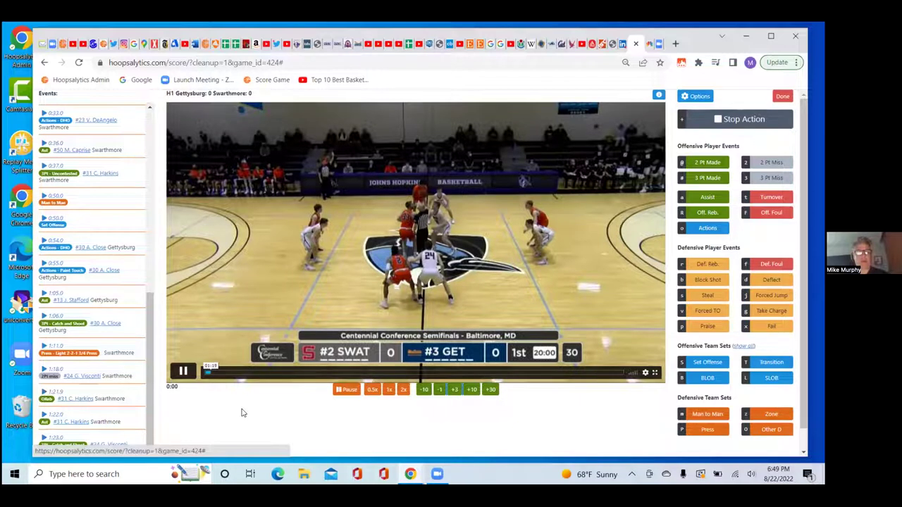